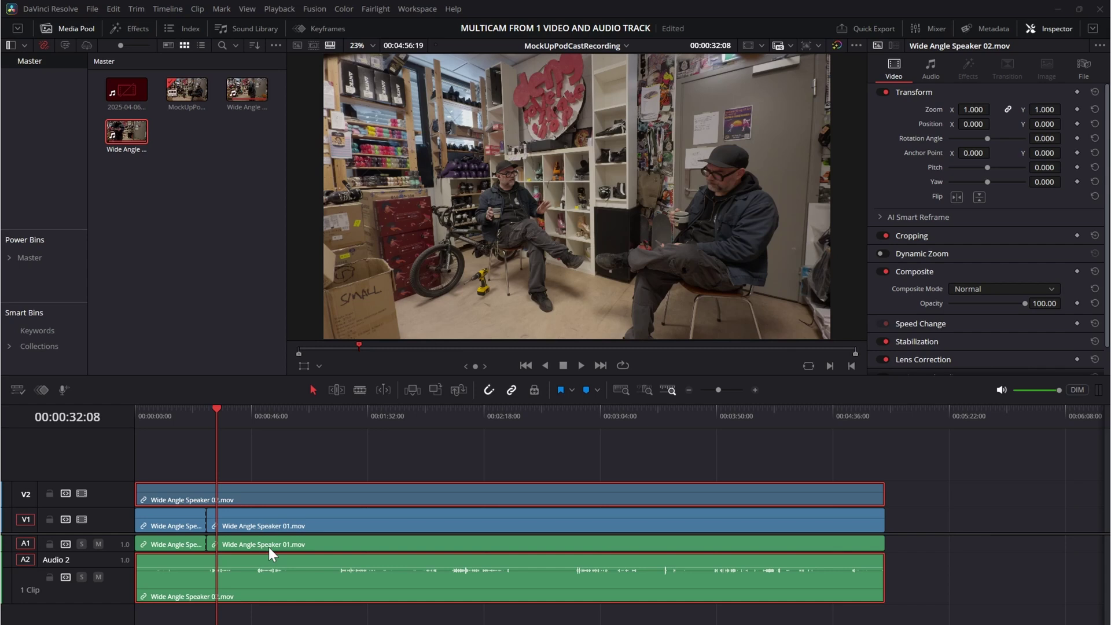
Run AI voice conversion on the Wide Angle Speaker 02 audio clip on Audio 2, using the Male 1 US voice.
{"action": "left_click", "coordinate": [269, 546]}
{"action": "left_click", "coordinate": [290, 559]}
{"action": "left_click", "coordinate": [199, 8]}
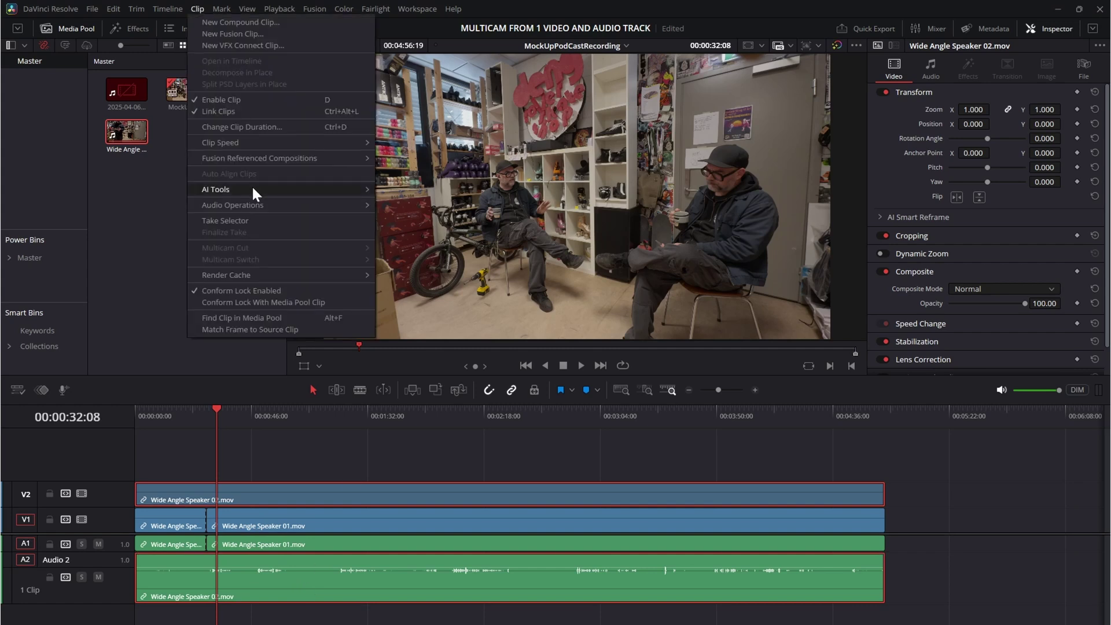
{"action": "mouse_move", "coordinate": [252, 189]}
{"action": "left_click", "coordinate": [409, 202]}
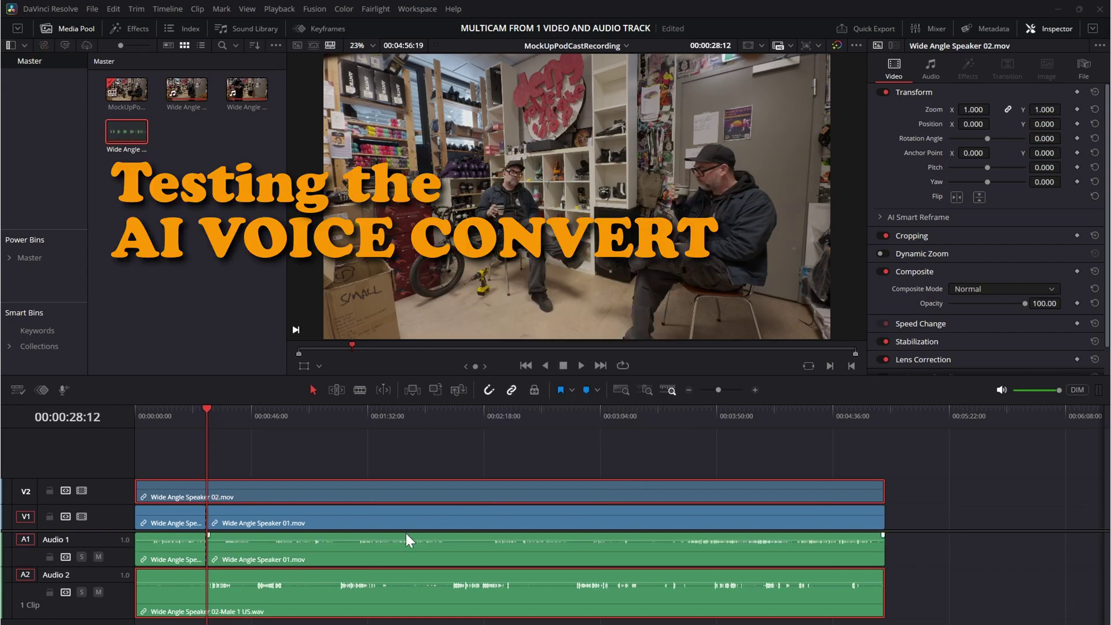
{"action": "left_click", "coordinate": [395, 550]}
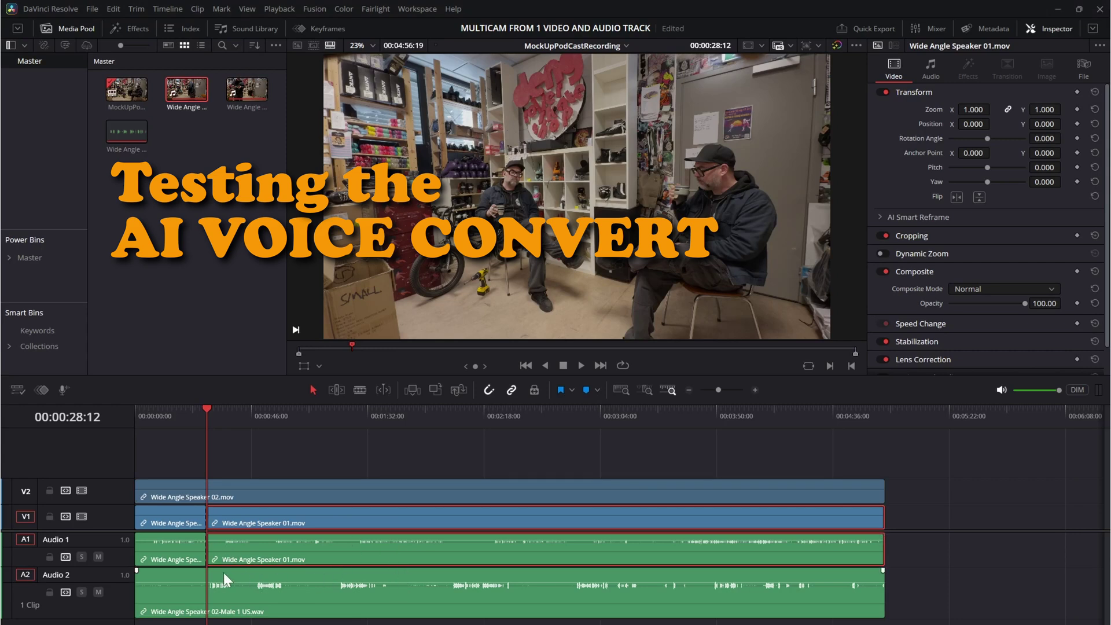
{"action": "left_click", "coordinate": [197, 9]}
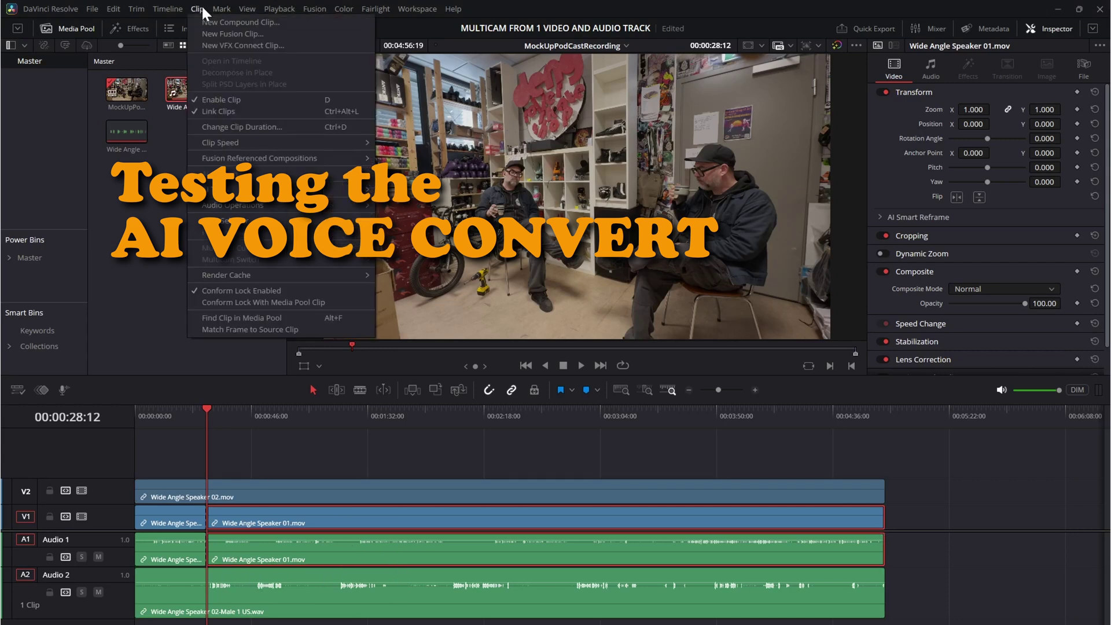
{"action": "mouse_move", "coordinate": [277, 189]}
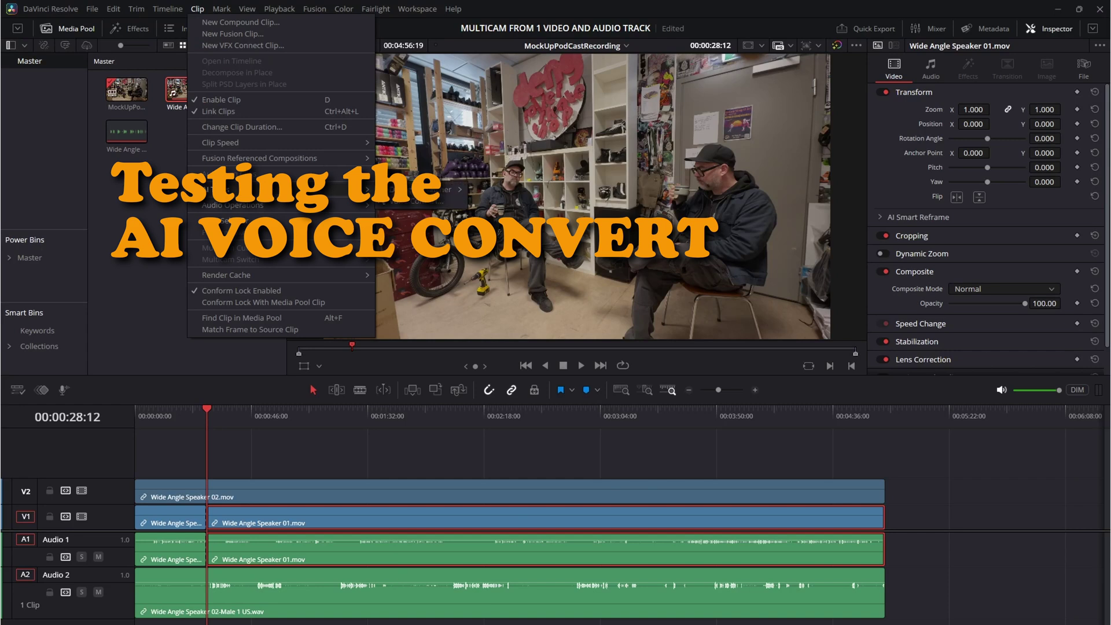
{"action": "left_click", "coordinate": [196, 8]}
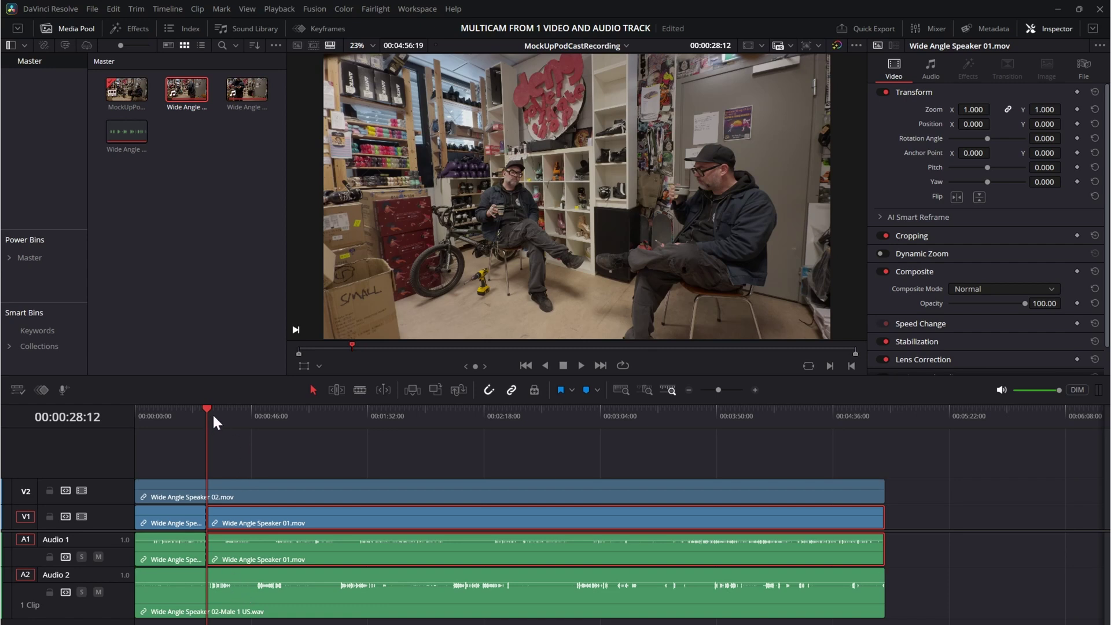
Play the timeline to review the converted voice and skim through the trimmed podcast edit.
{"action": "left_click", "coordinate": [259, 412]}
{"action": "key", "text": "space"}
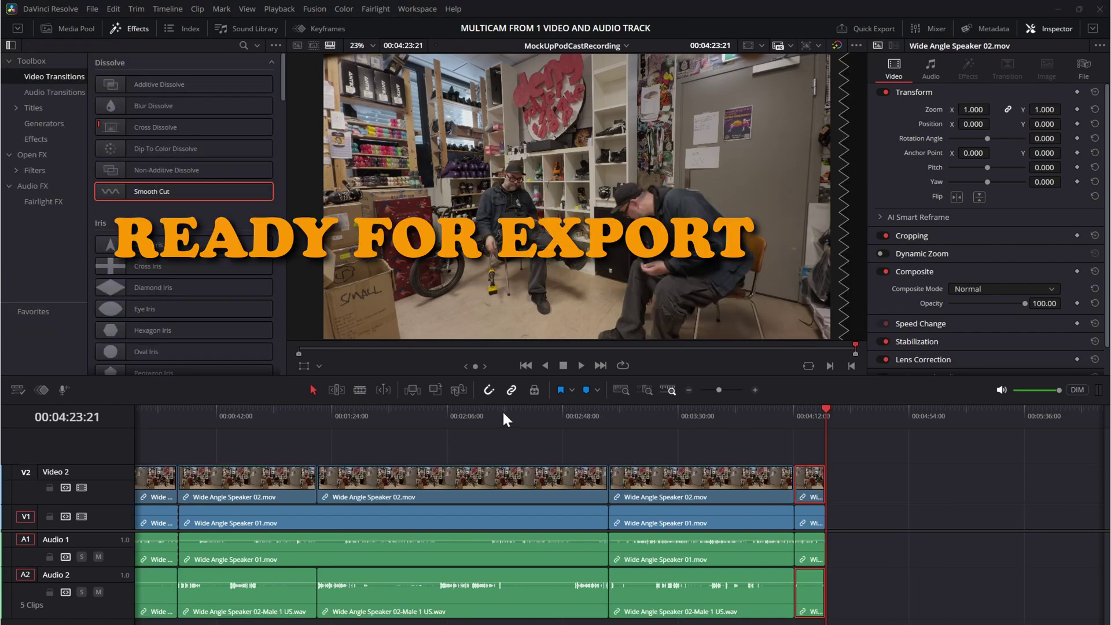
{"action": "left_click", "coordinate": [491, 409]}
{"action": "left_click", "coordinate": [575, 412]}
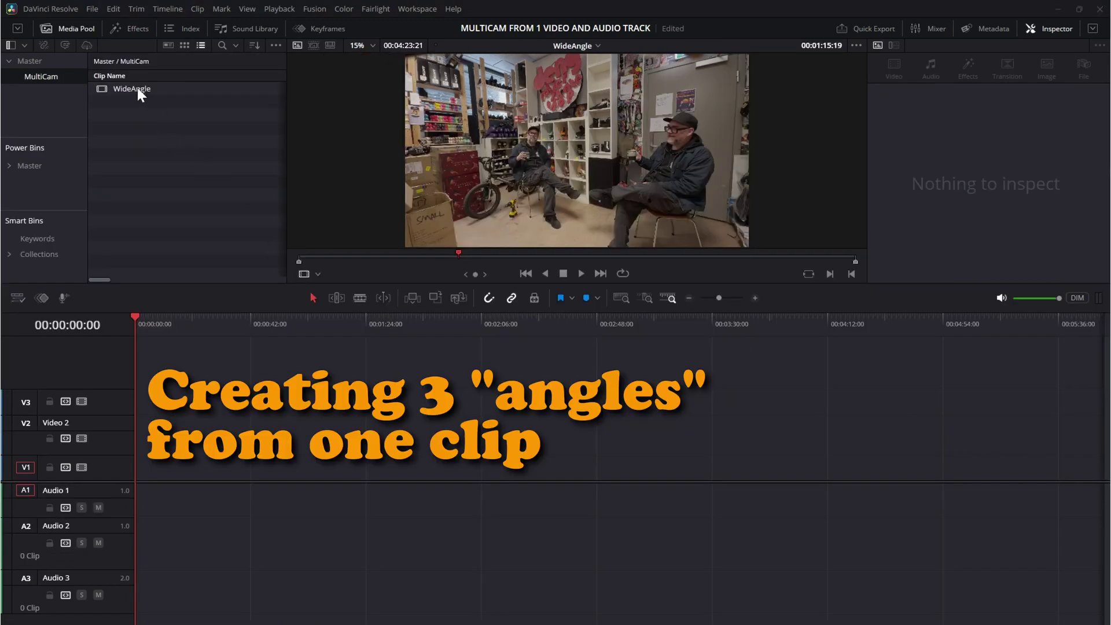
Preview the WideAngle clip in the MultiCam bin, duplicate it and rename the copy Person 1.
{"action": "left_click", "coordinate": [102, 90]}
{"action": "left_click_drag", "start_coordinate": [475, 254], "coordinate": [577, 253]}
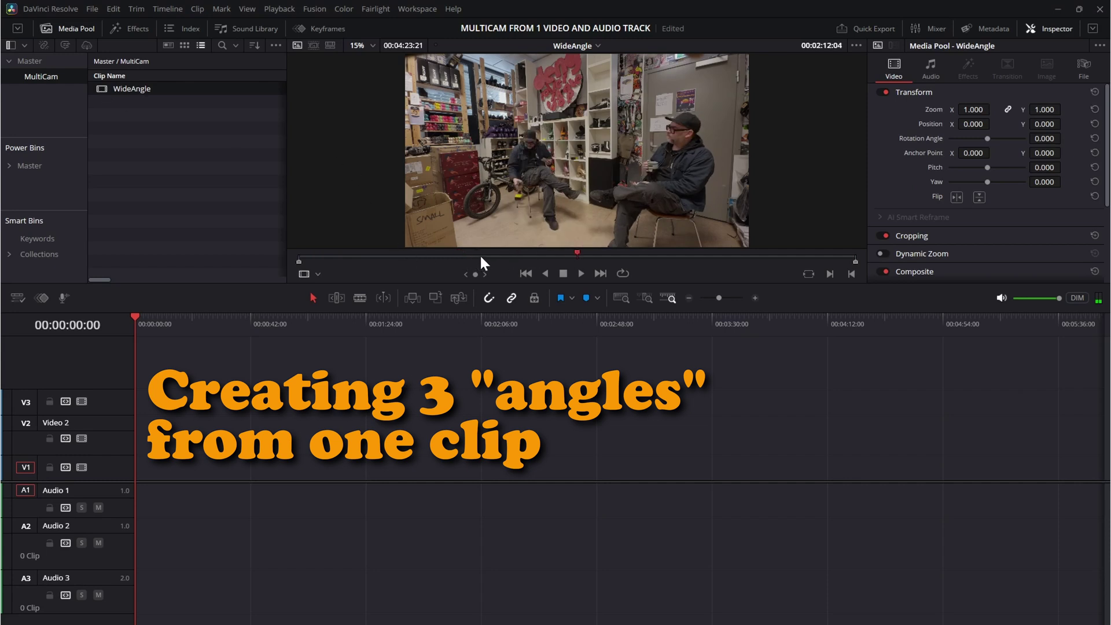
{"action": "left_click_drag", "start_coordinate": [479, 254], "coordinate": [419, 253]}
{"action": "right_click", "coordinate": [128, 89]}
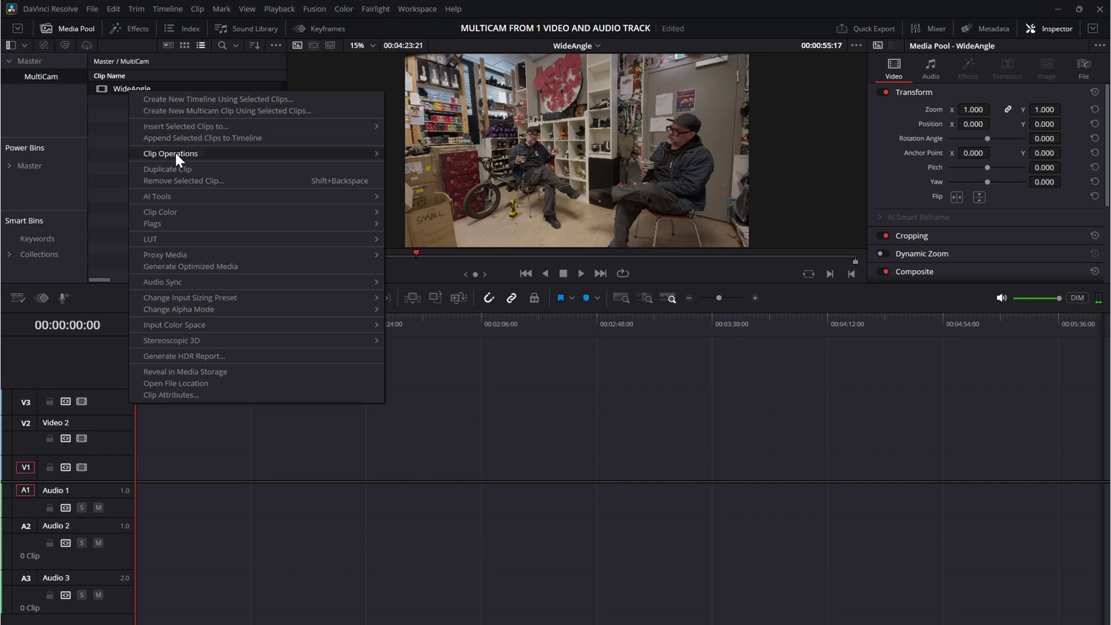
{"action": "left_click", "coordinate": [174, 169]}
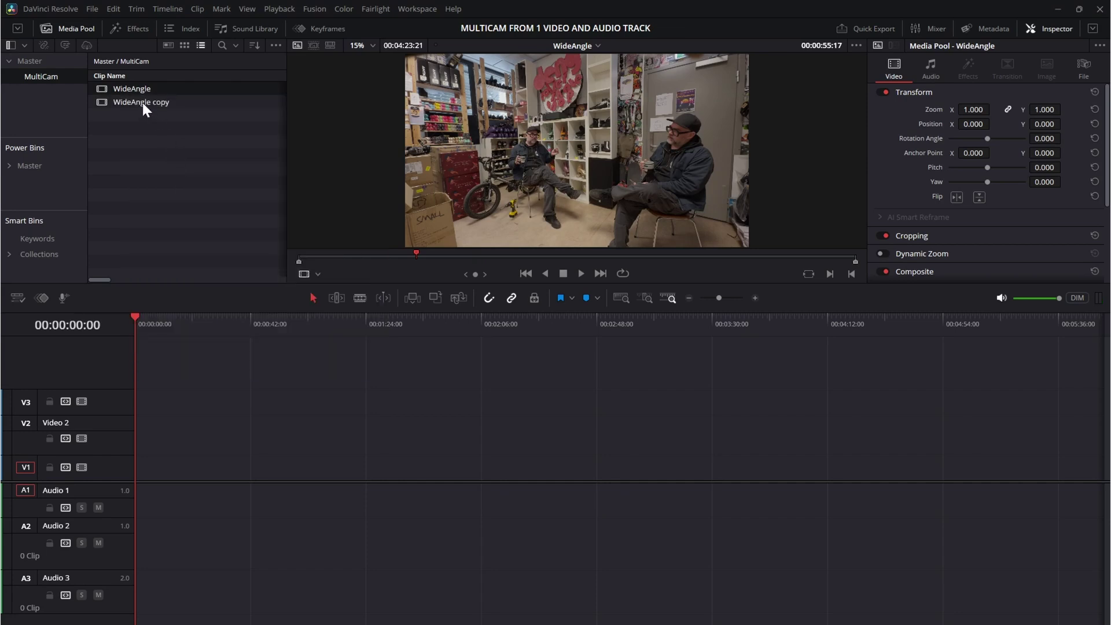
{"action": "left_click", "coordinate": [142, 103]}
{"action": "left_click", "coordinate": [142, 102]}
{"action": "type", "text": "Person 1"}
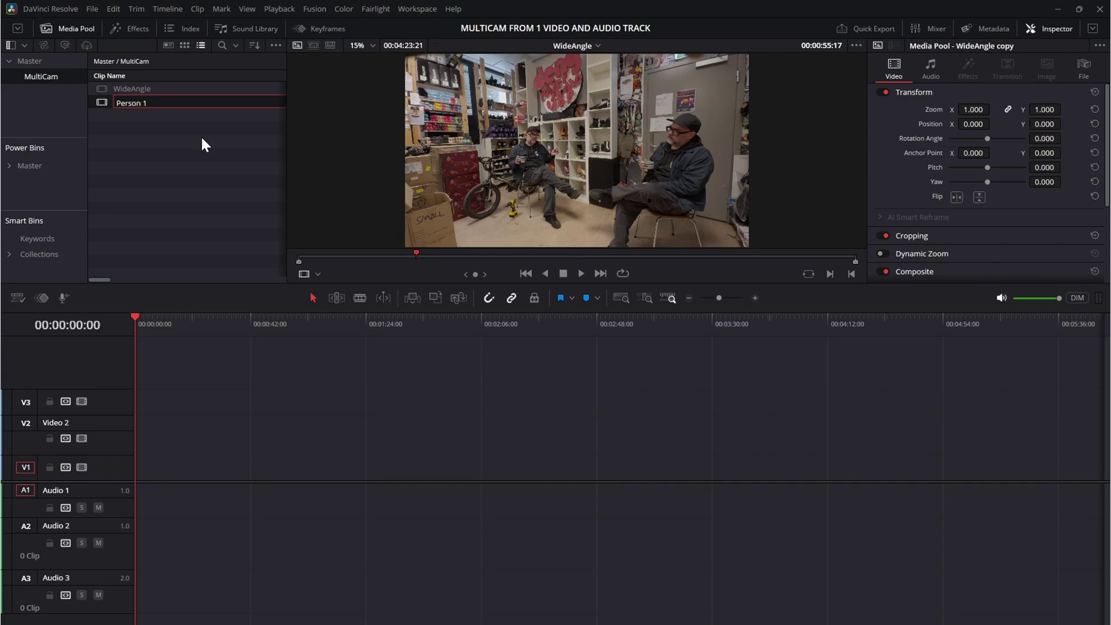
Reframe Person 1 as a close-up of the speaker in the foreground with zoom 1.730 and position X -1392, Y 256.
{"action": "left_click", "coordinate": [106, 102]}
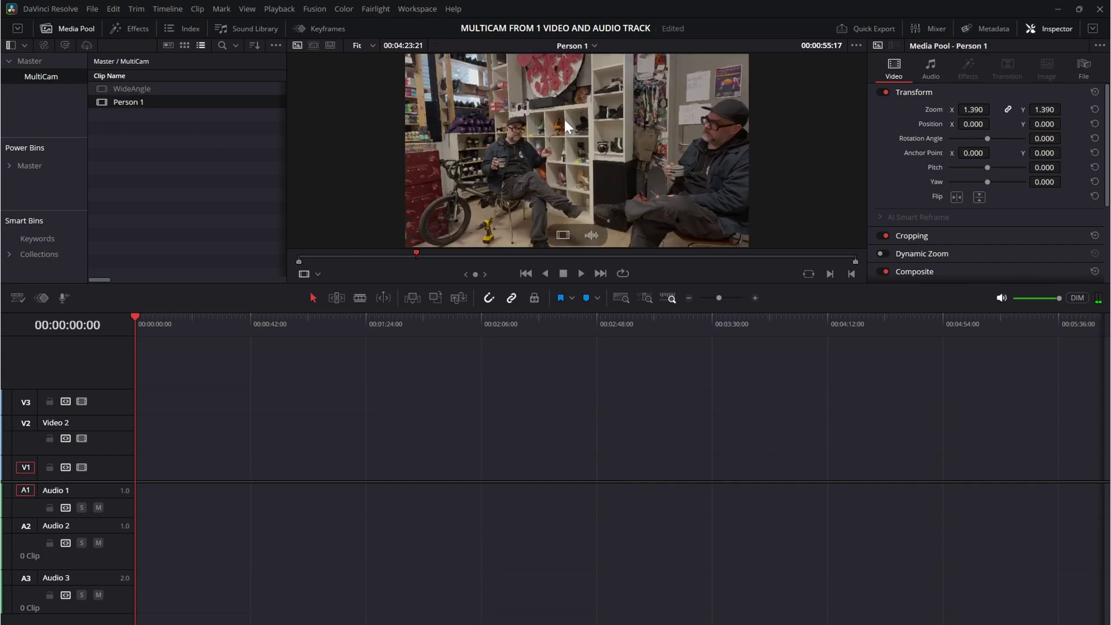
{"action": "left_click_drag", "start_coordinate": [972, 109], "coordinate": [949, 123]}
{"action": "left_click_drag", "start_coordinate": [1045, 124], "coordinate": [1061, 124]}
Duplicate the WideAngle clip again and rename the new copy Person 2.
{"action": "right_click", "coordinate": [122, 89]}
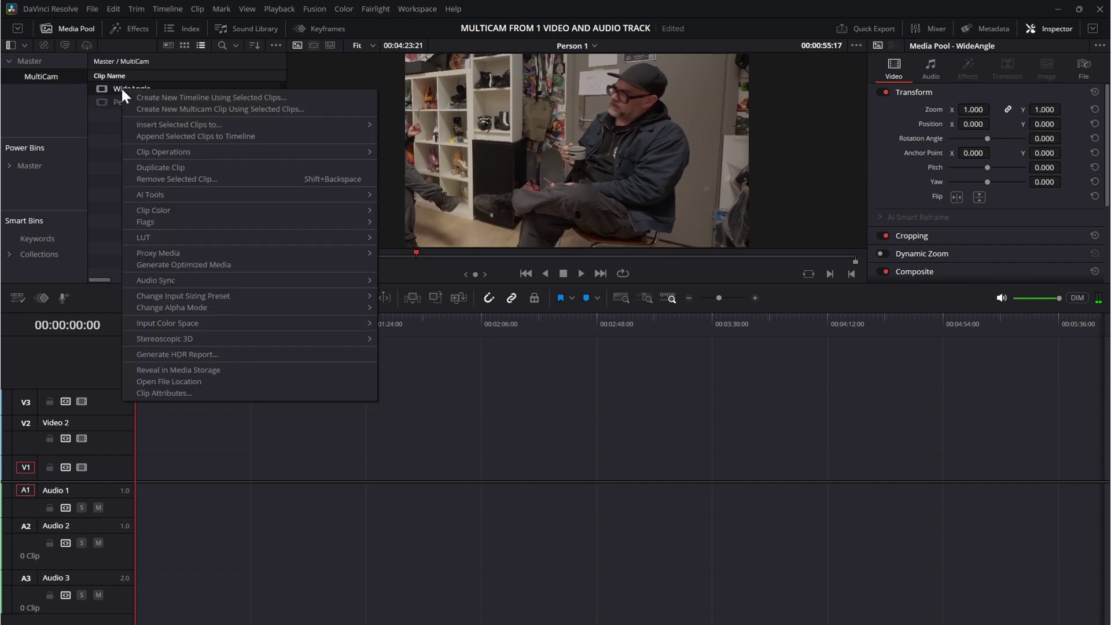
{"action": "left_click", "coordinate": [173, 167]}
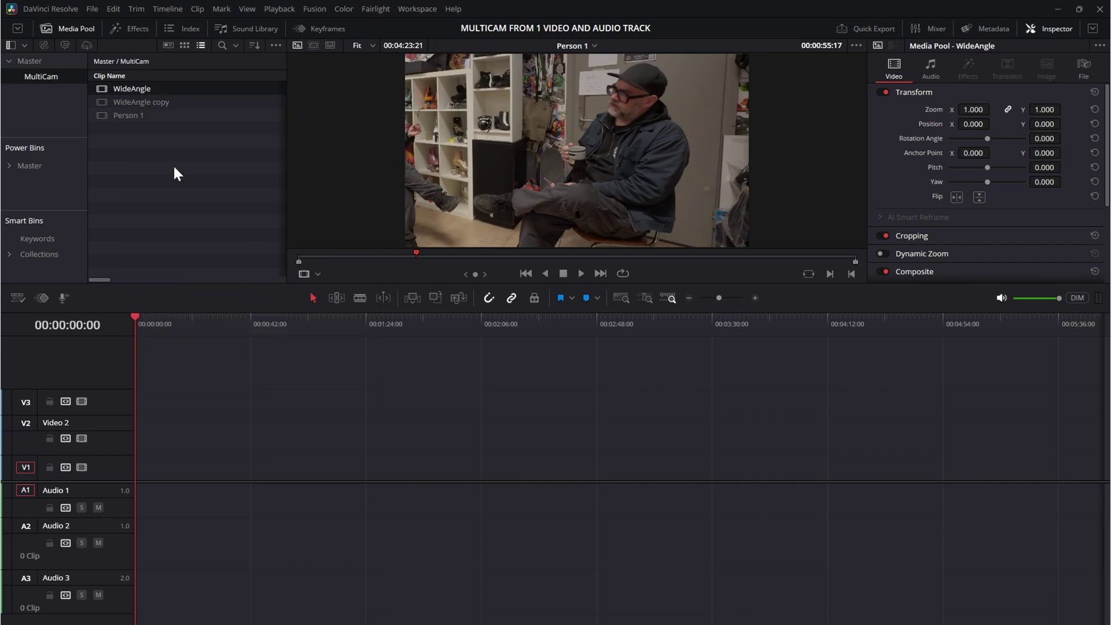
{"action": "left_click", "coordinate": [137, 103]}
{"action": "left_click", "coordinate": [151, 103]}
{"action": "type", "text": "Person 2"}
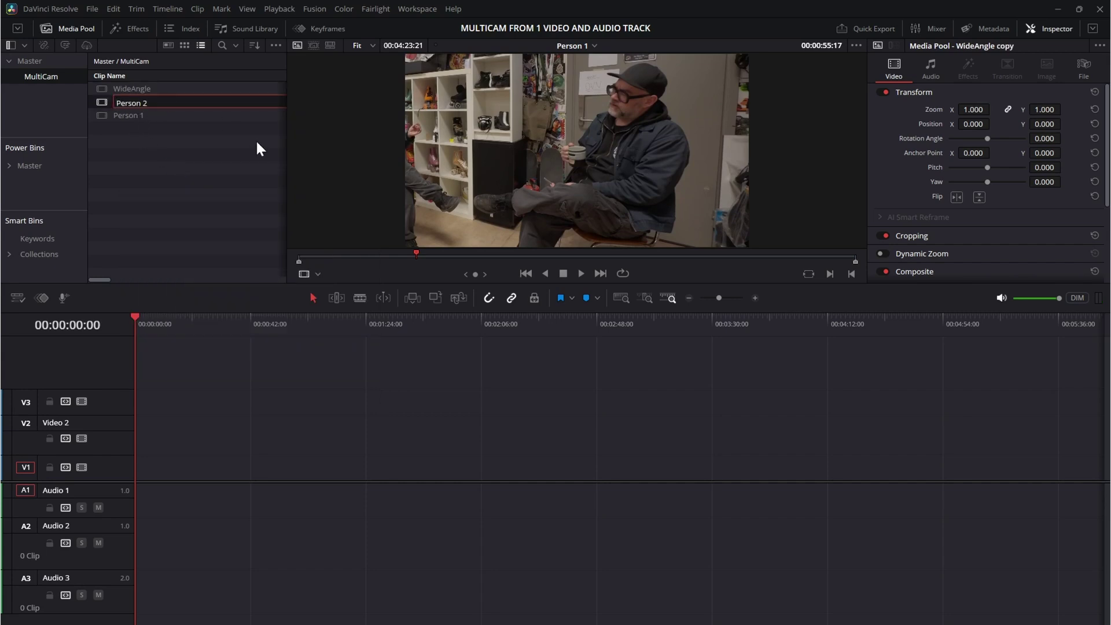
{"action": "key", "text": "Return"}
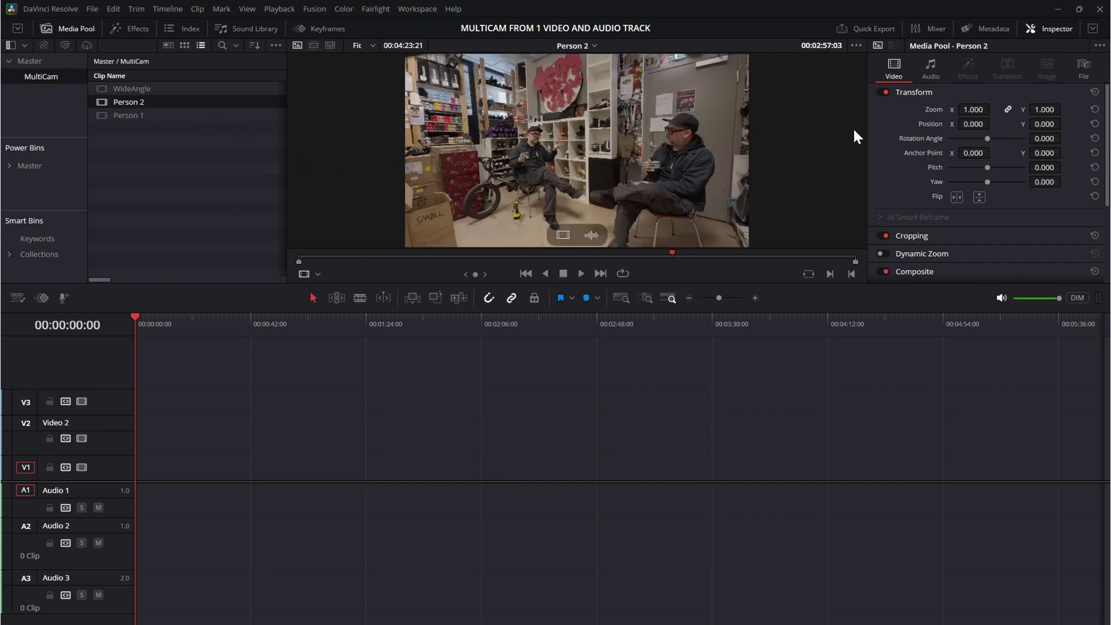
Reframe Person 2 as a close-up of the speaker beside the bicycle with zoom 2.350 and position X 636, Y 334.
{"action": "left_click_drag", "start_coordinate": [973, 110], "coordinate": [1071, 124]}
{"action": "left_click_drag", "start_coordinate": [974, 110], "coordinate": [994, 108]}
{"action": "left_click", "coordinate": [1008, 109]}
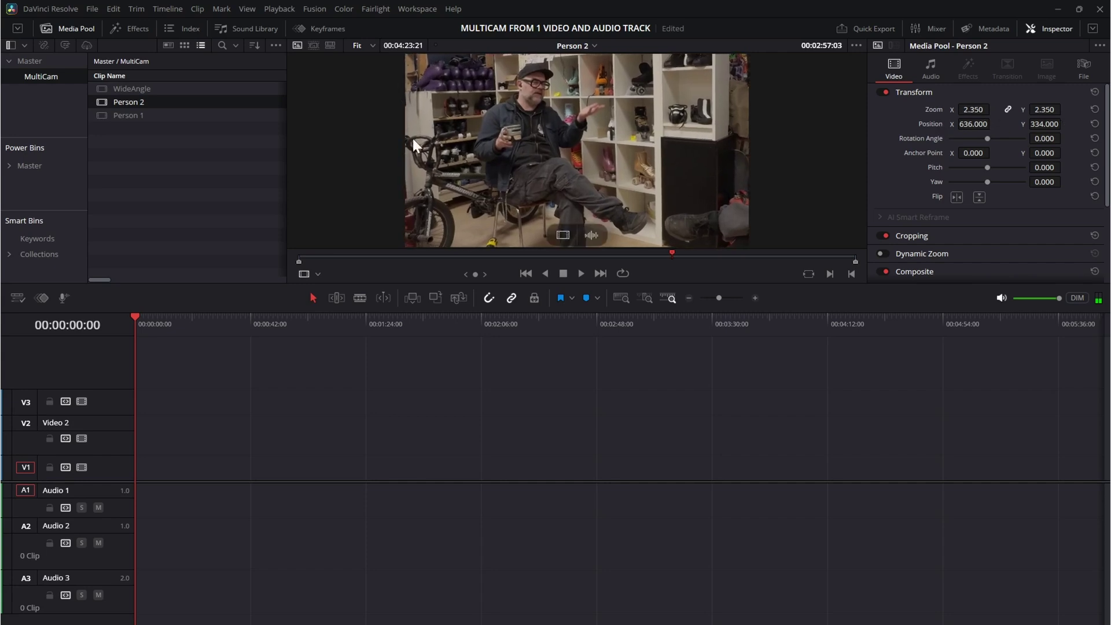
Preview the WideAngle, Person 1 and Person 2 framings and combine the three clips into a multicam clip named MultiCamClip.
{"action": "left_click", "coordinate": [101, 87]}
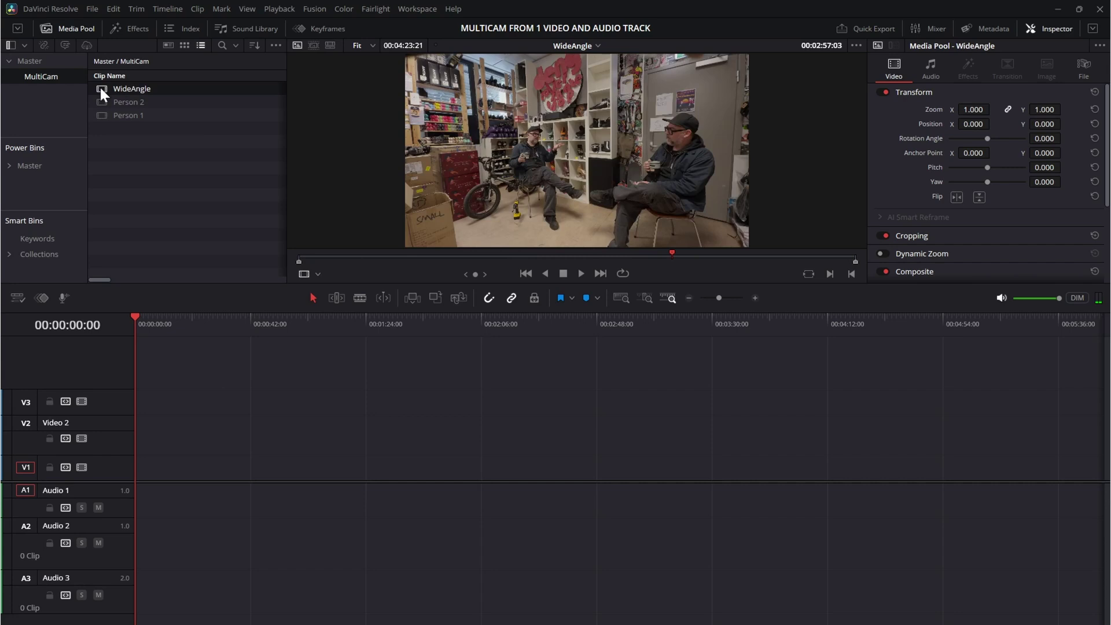
{"action": "left_click", "coordinate": [102, 115]}
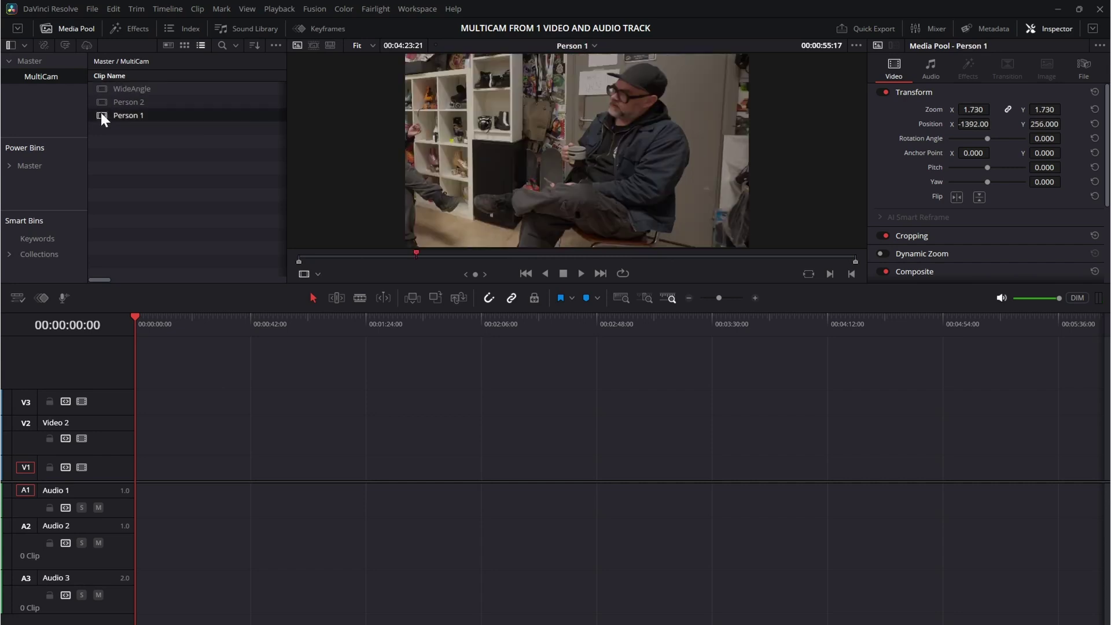
{"action": "left_click", "coordinate": [106, 103]}
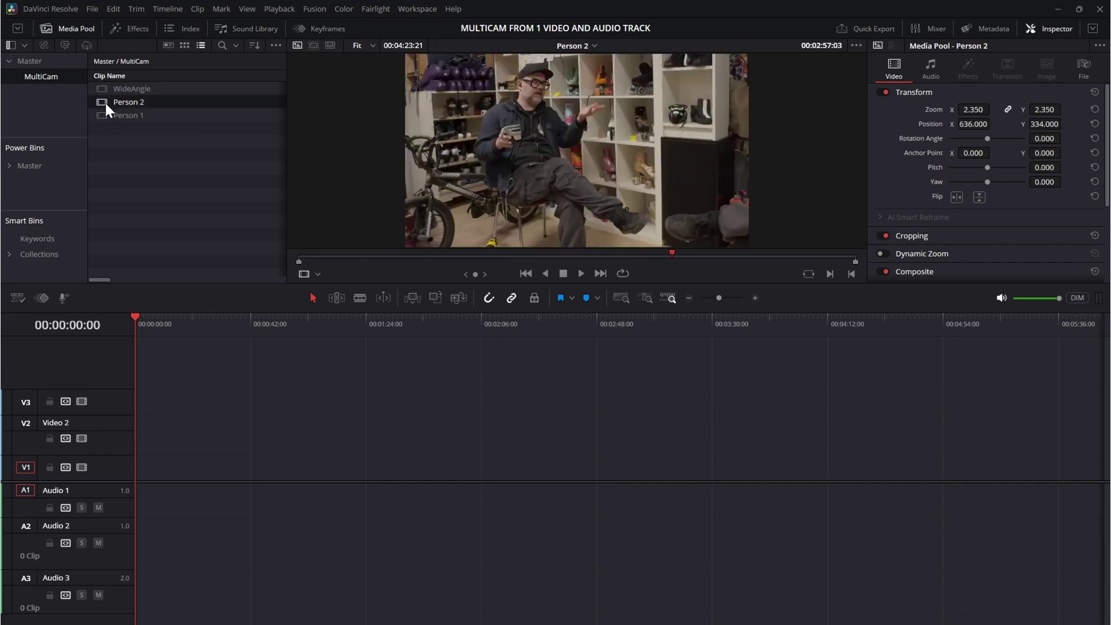
{"action": "left_click", "coordinate": [117, 137]}
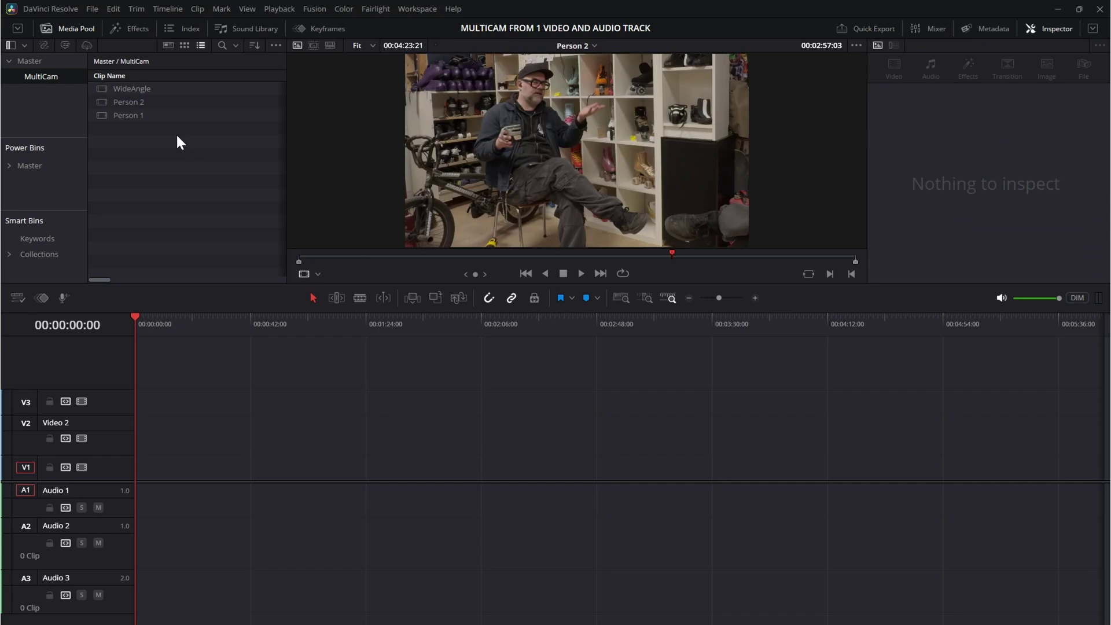
{"action": "left_click_drag", "start_coordinate": [159, 132], "coordinate": [123, 85]}
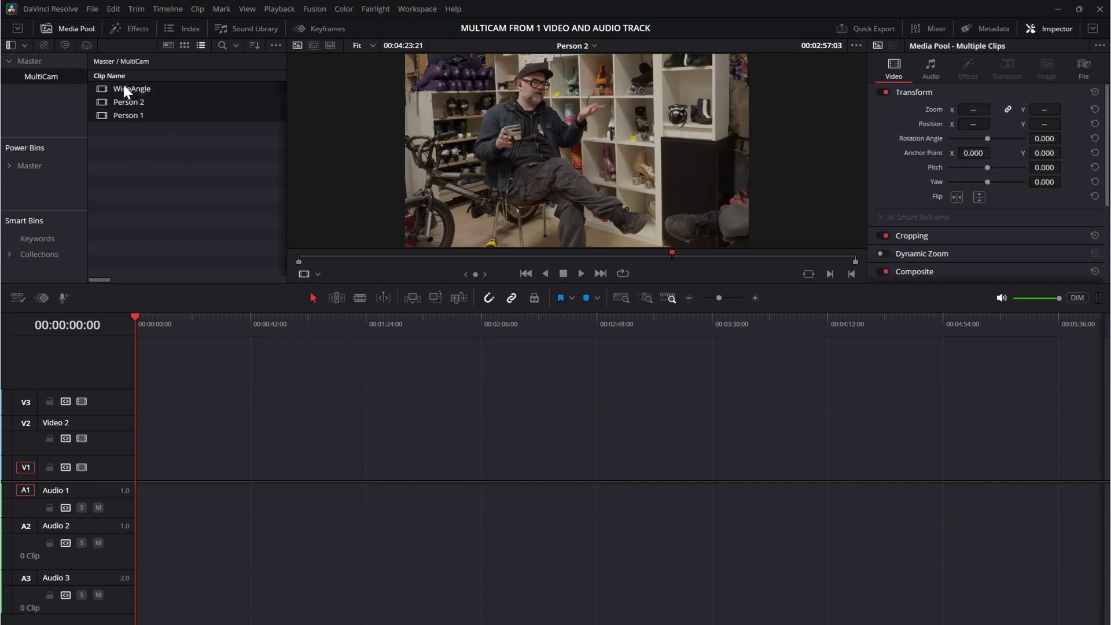
{"action": "right_click", "coordinate": [123, 91]}
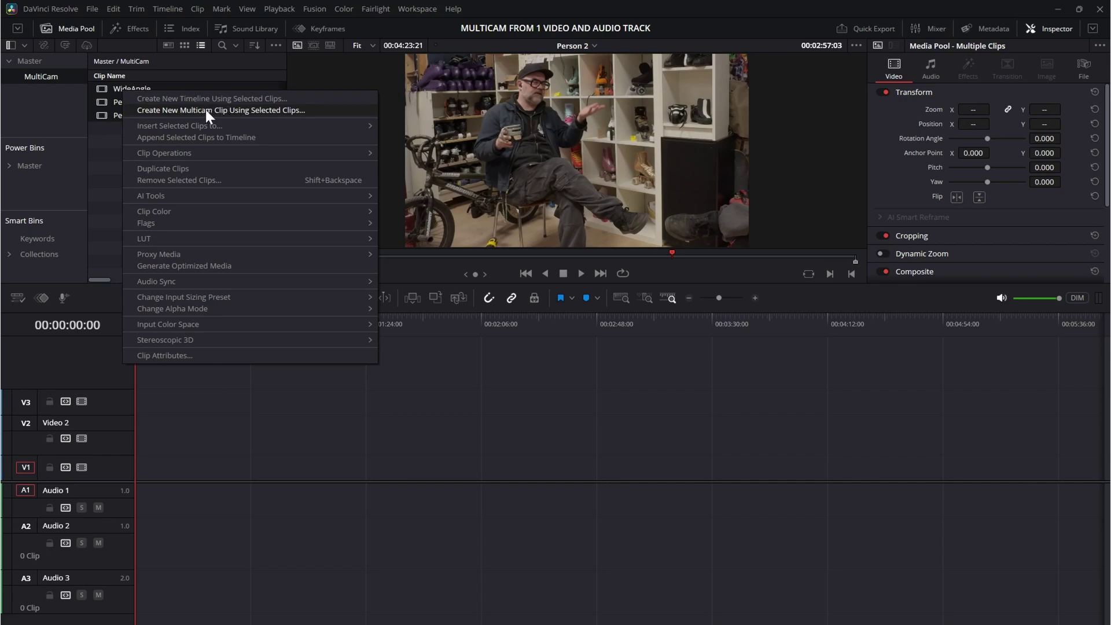
{"action": "left_click", "coordinate": [235, 110]}
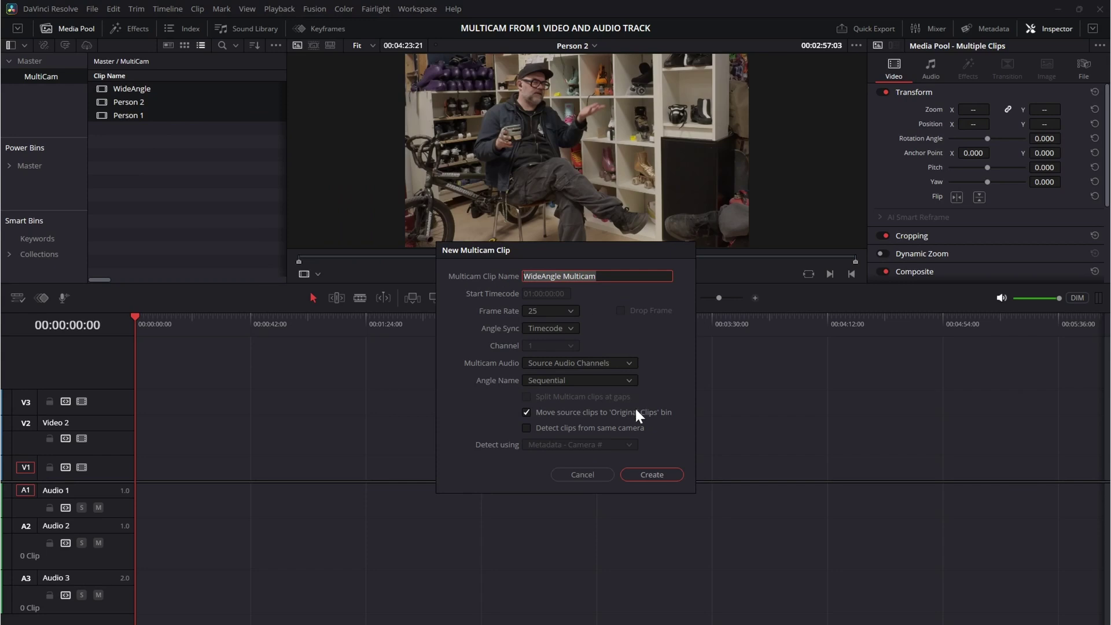
{"action": "type", "text": "MultiCamClip"}
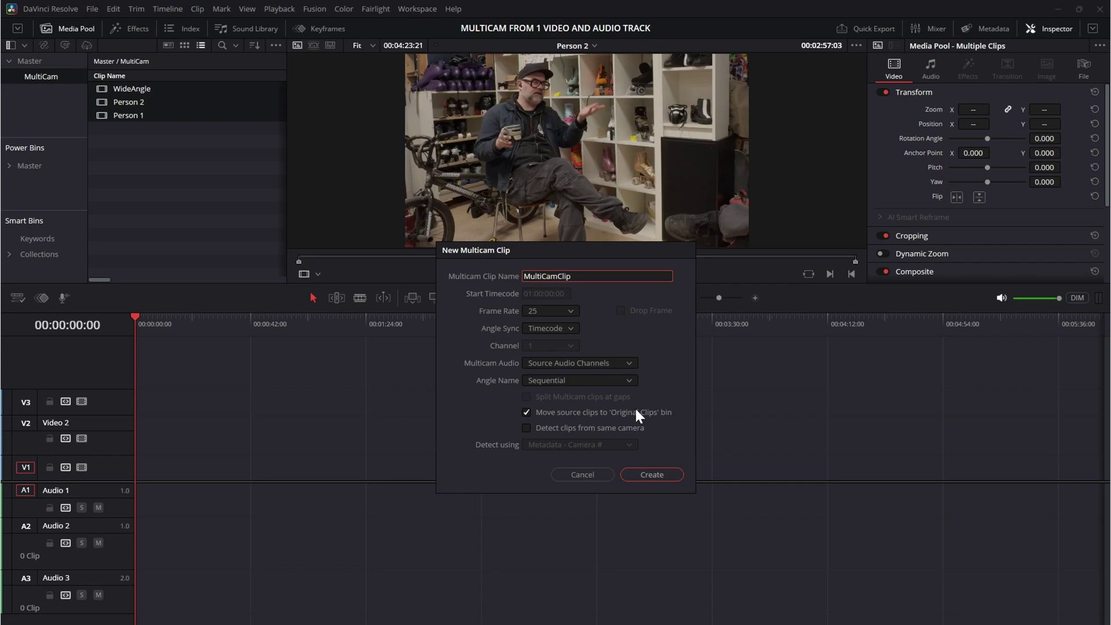
{"action": "key", "text": "Return"}
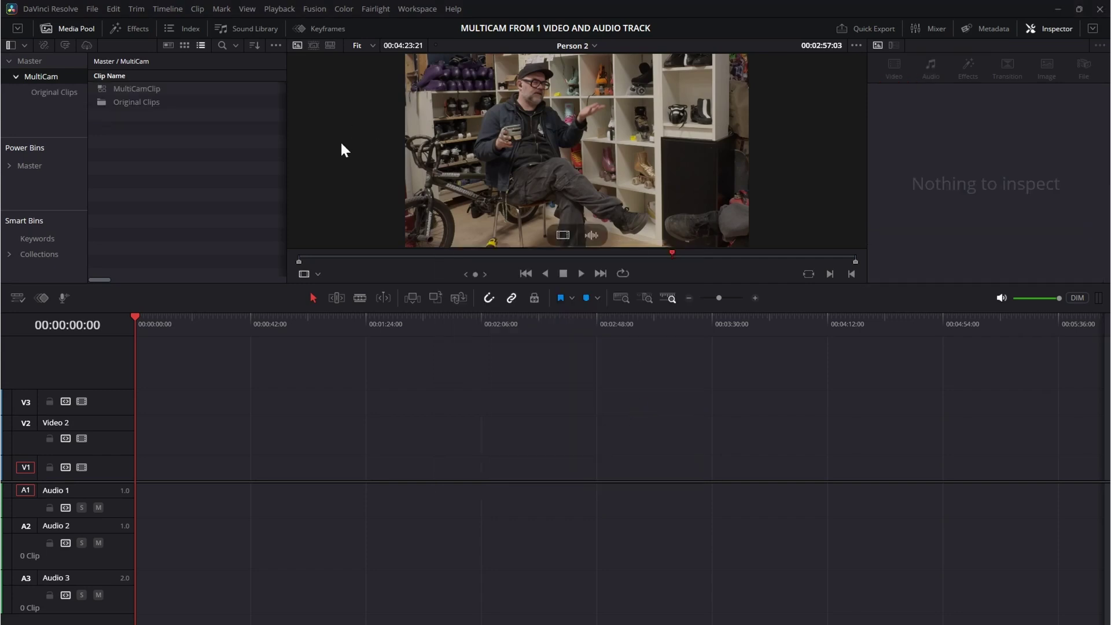
Create a timeline named MultiCamTimeline from MultiCamClip and enlarge the height of its tracks.
{"action": "right_click", "coordinate": [143, 88]}
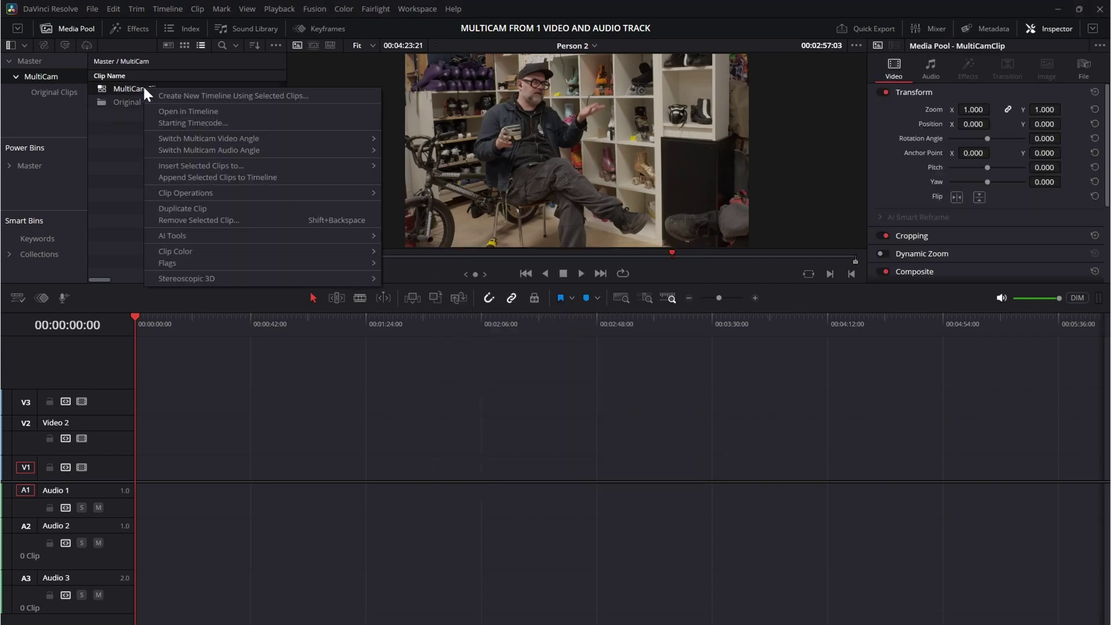
{"action": "left_click", "coordinate": [174, 96]}
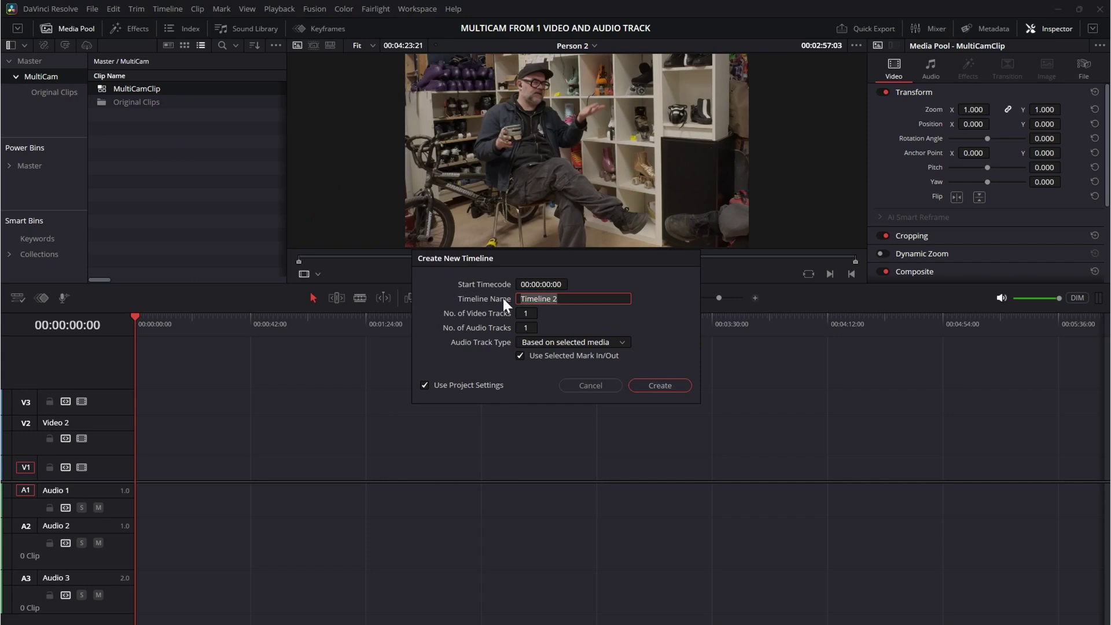
{"action": "type", "text": "MultiCam Timeline"}
{"action": "key", "text": "Return"}
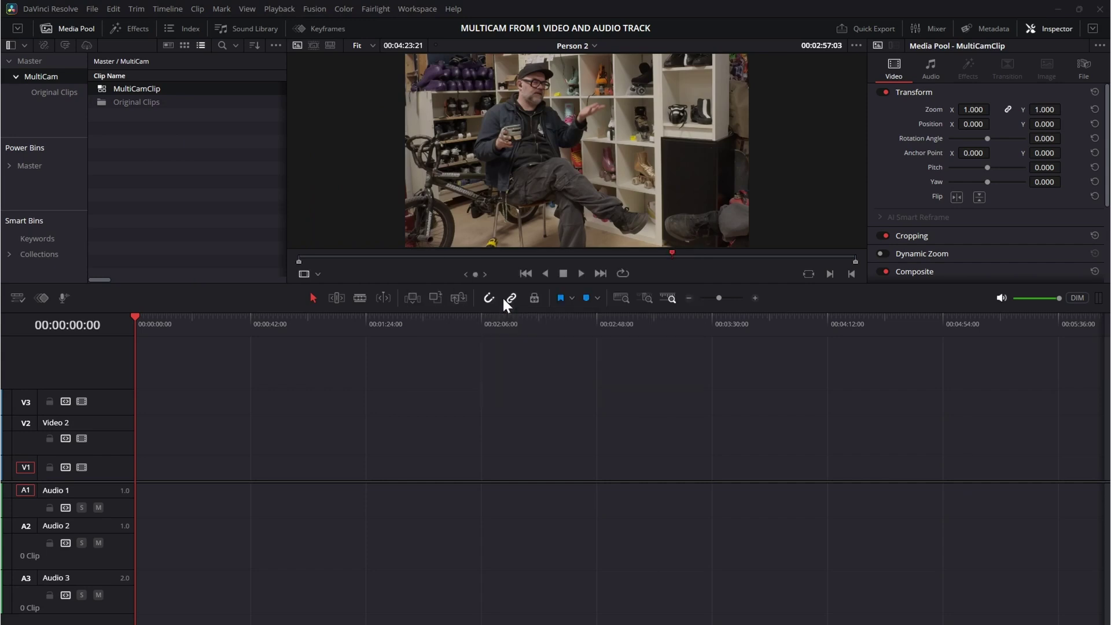
{"action": "left_click_drag", "start_coordinate": [107, 509], "coordinate": [108, 548]}
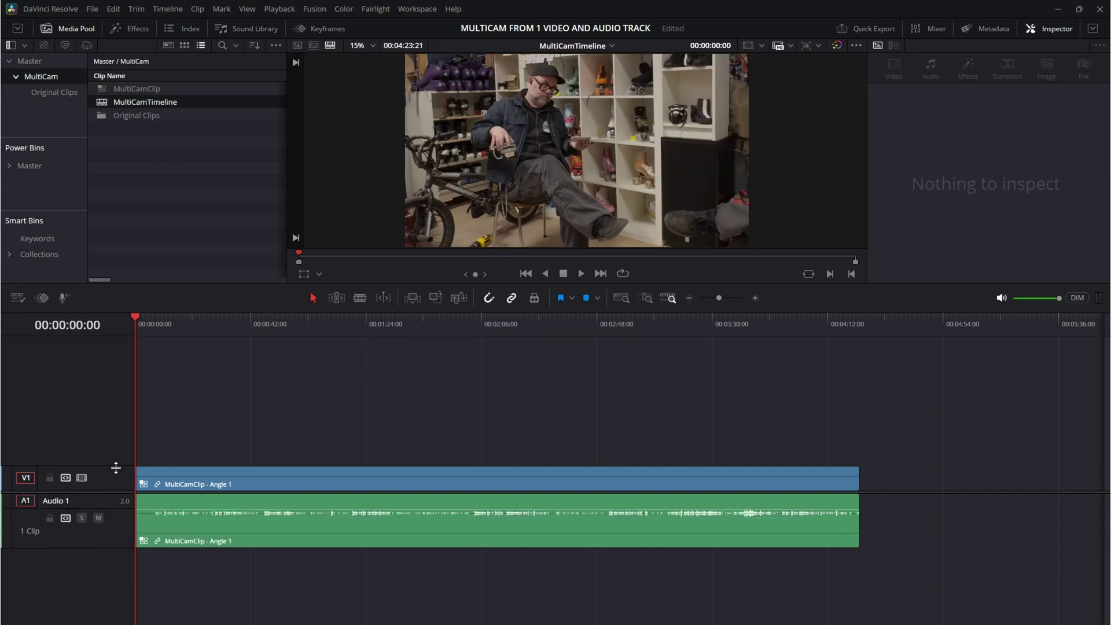
{"action": "left_click_drag", "start_coordinate": [116, 468], "coordinate": [116, 434]}
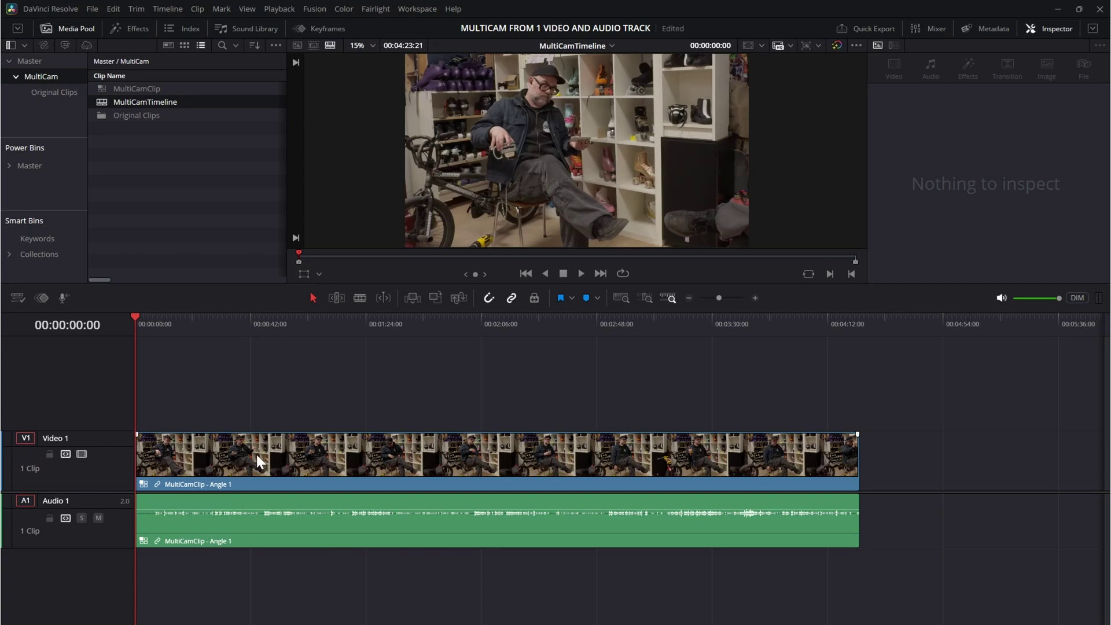
Switch the multicam clip on Video 1 to Angle 2.
{"action": "right_click", "coordinate": [284, 451]}
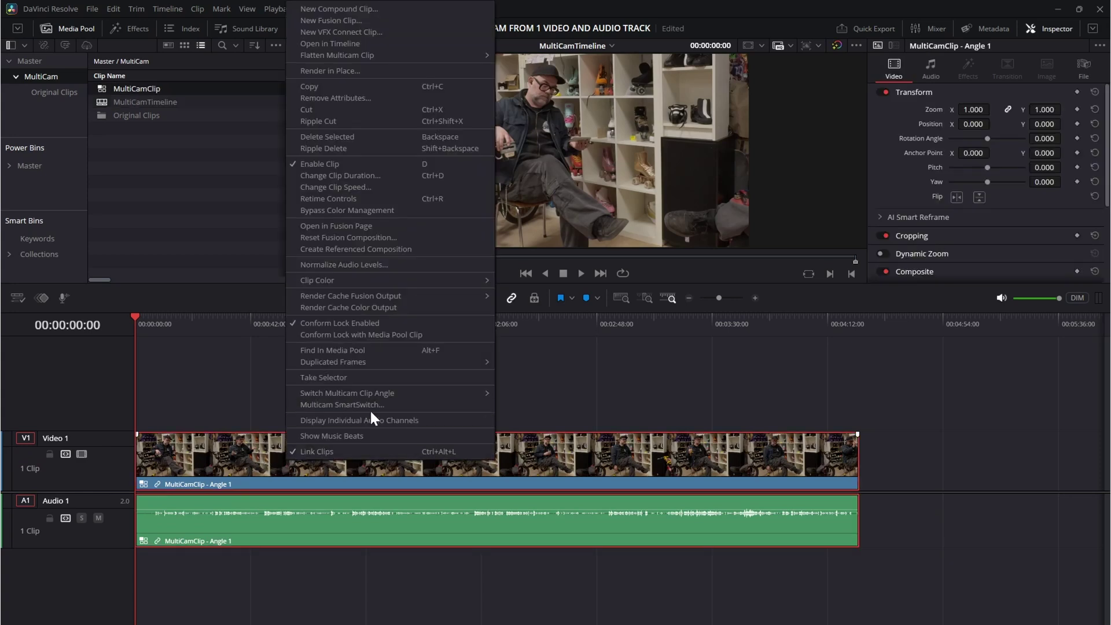
{"action": "mouse_move", "coordinate": [392, 392]}
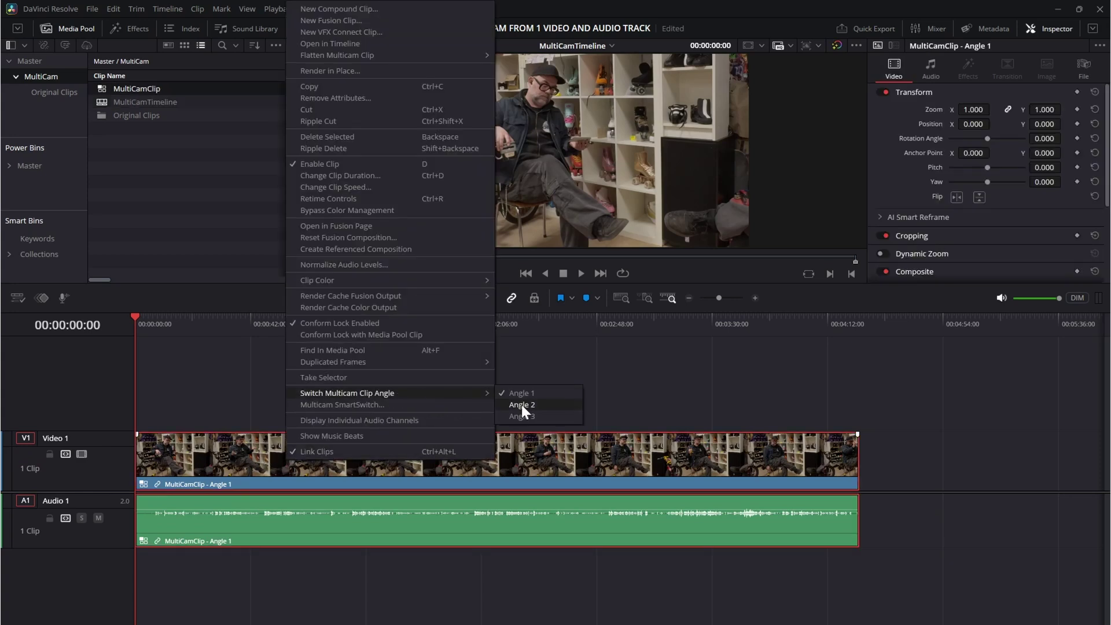
{"action": "left_click", "coordinate": [522, 404]}
Switch the multicam clip on Video 1 back to Angle 1 and on to Angle 3 to check each framing.
{"action": "right_click", "coordinate": [502, 453]}
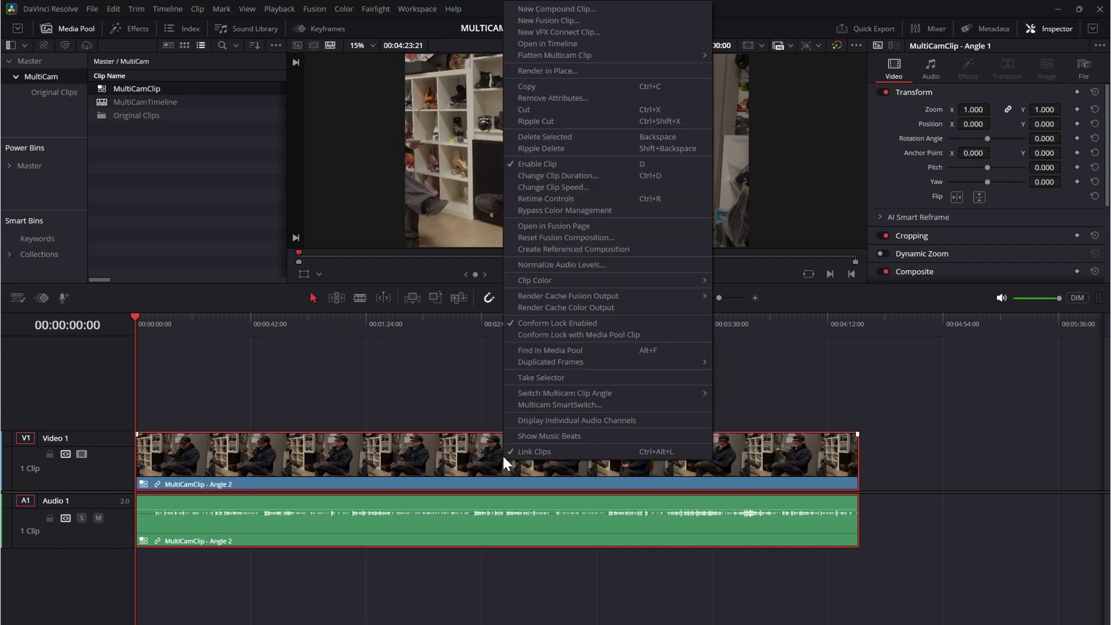
{"action": "mouse_move", "coordinate": [561, 395]}
{"action": "left_click", "coordinate": [735, 394]}
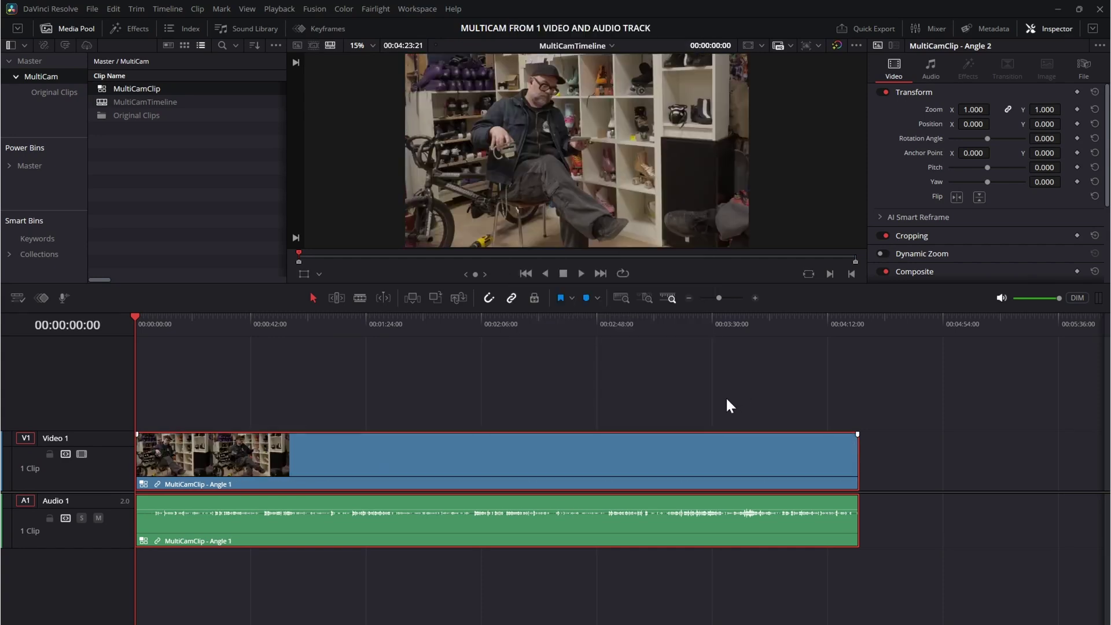
{"action": "right_click", "coordinate": [581, 447]}
{"action": "mouse_move", "coordinate": [713, 390]}
{"action": "left_click", "coordinate": [815, 416]}
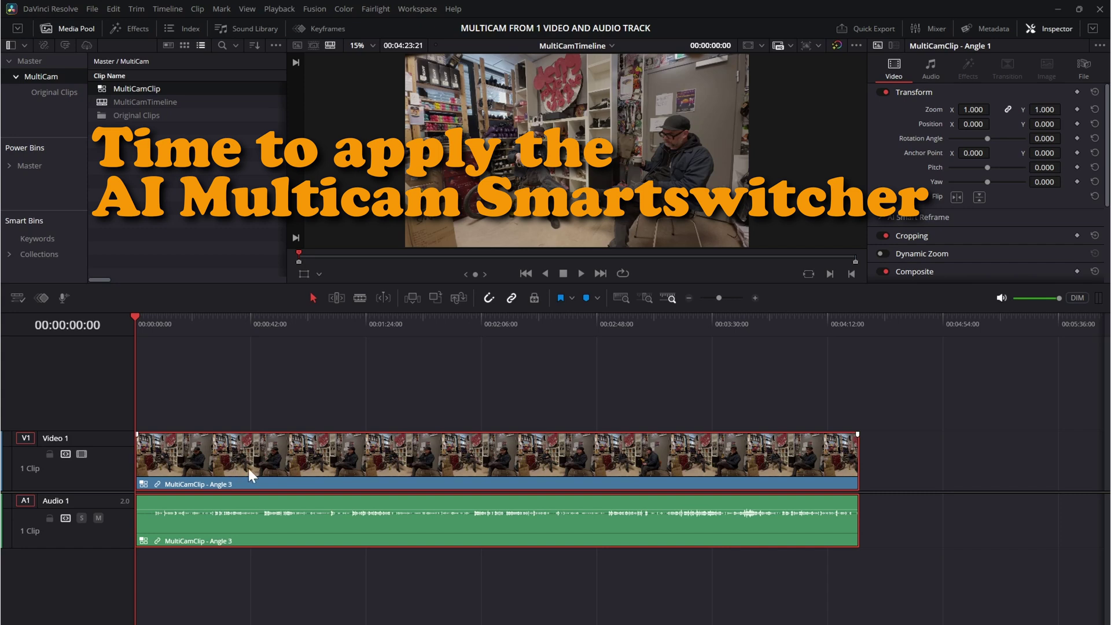
Run AI Multicam SmartSwitch analysis on the multicam clip with a slightly raised minimum edit duration and Better quality.
{"action": "right_click", "coordinate": [271, 463]}
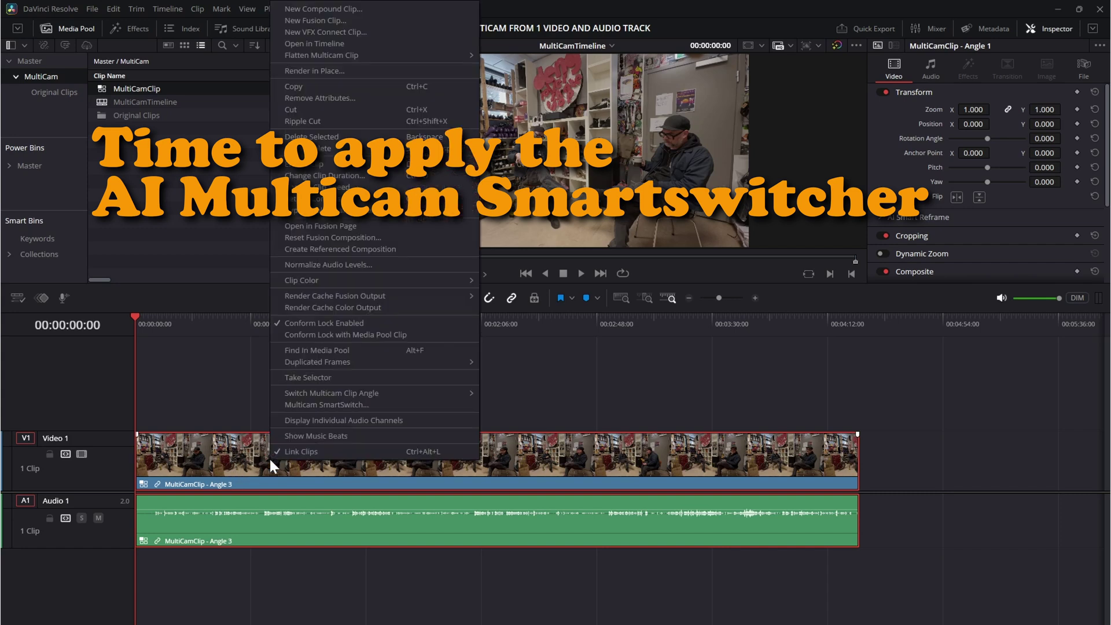
{"action": "left_click", "coordinate": [326, 405]}
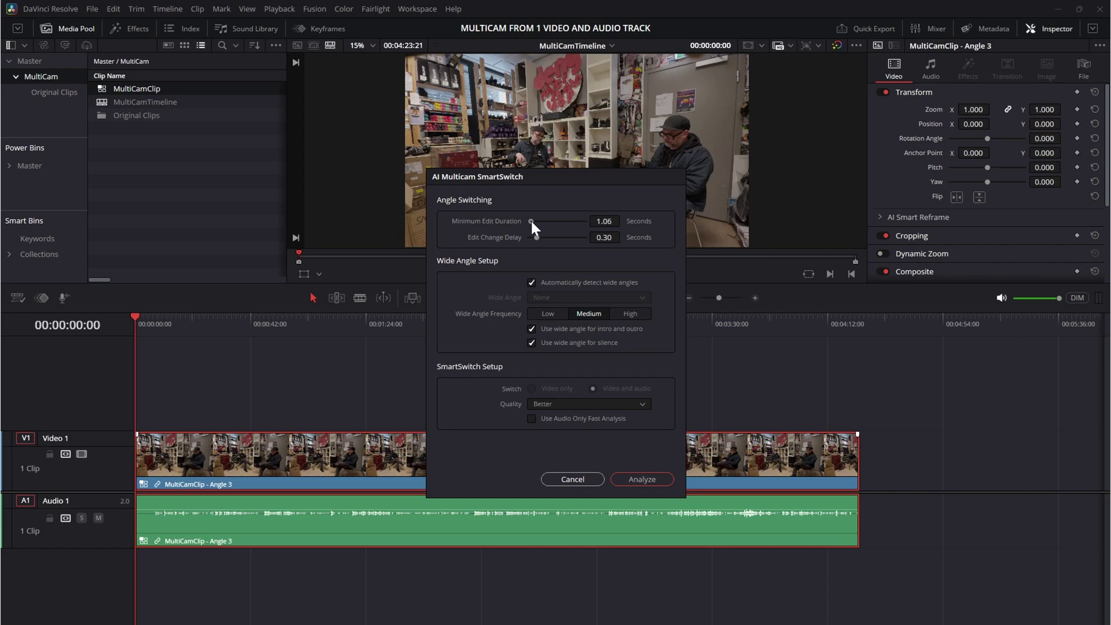
{"action": "left_click_drag", "start_coordinate": [531, 220], "coordinate": [537, 222]}
{"action": "left_click", "coordinate": [643, 479]}
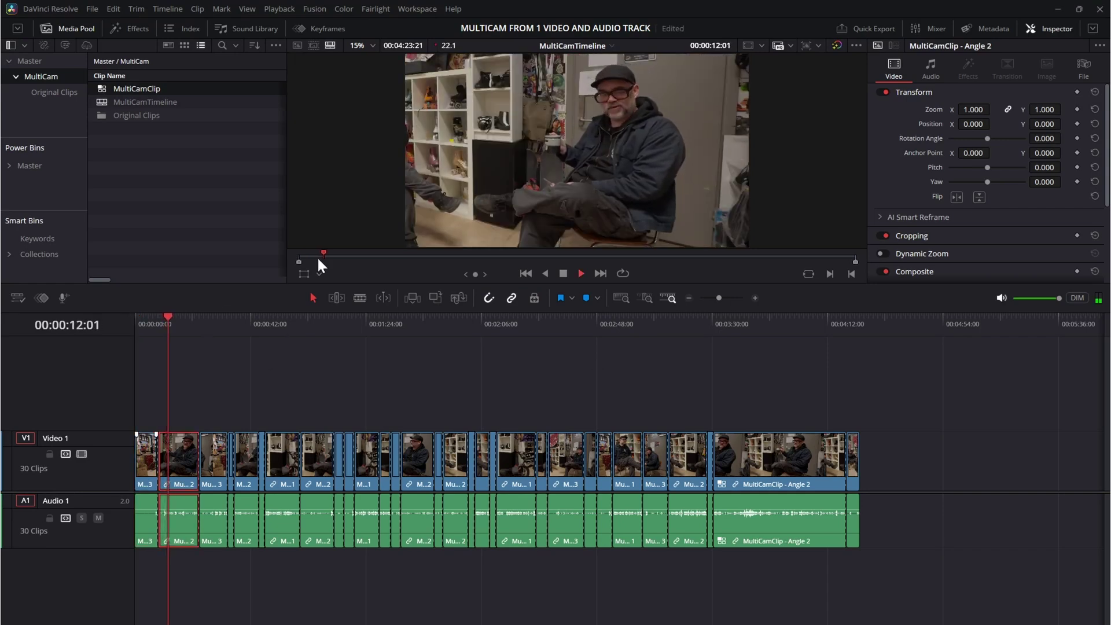
Play the automatically switched timeline from several points to review the angle changes.
{"action": "left_click", "coordinate": [188, 319]}
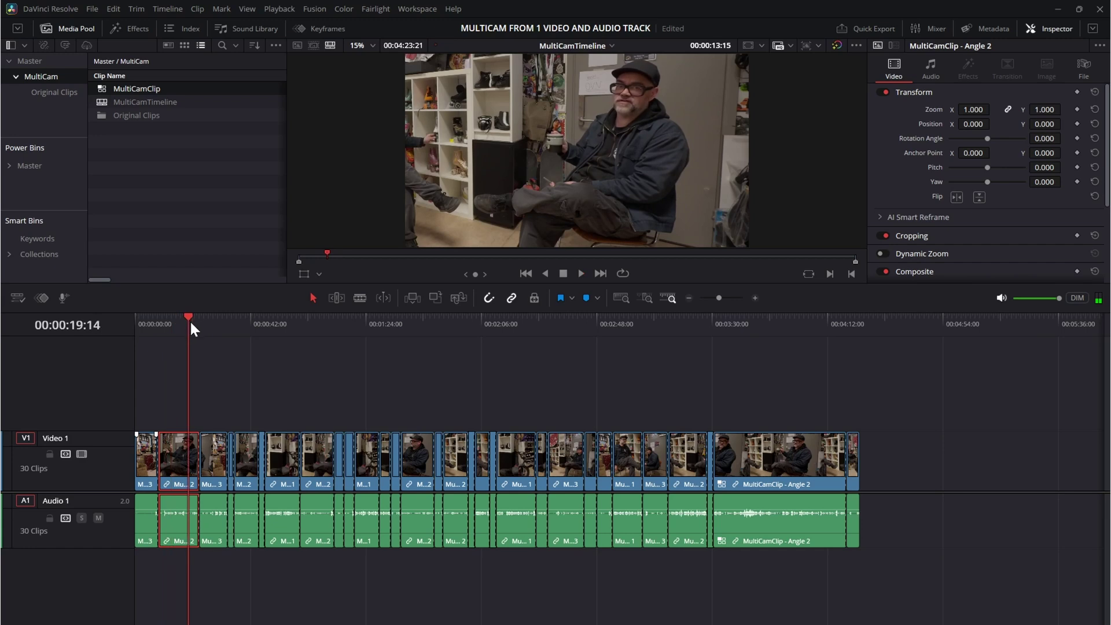
{"action": "key", "text": "space"}
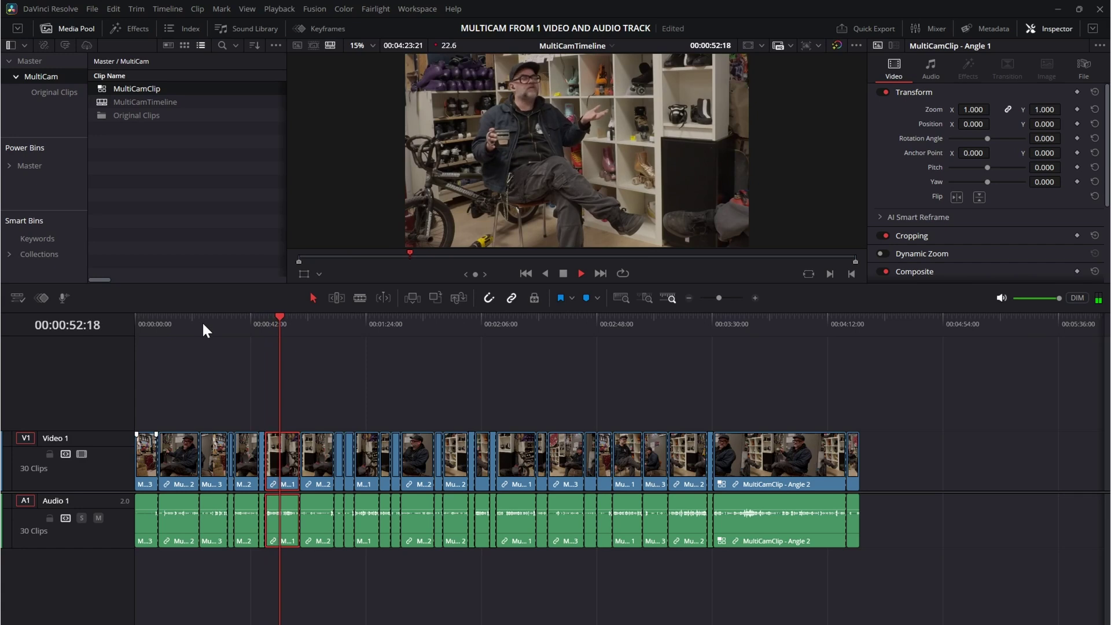
{"action": "left_click", "coordinate": [327, 323]}
{"action": "left_click", "coordinate": [345, 323]}
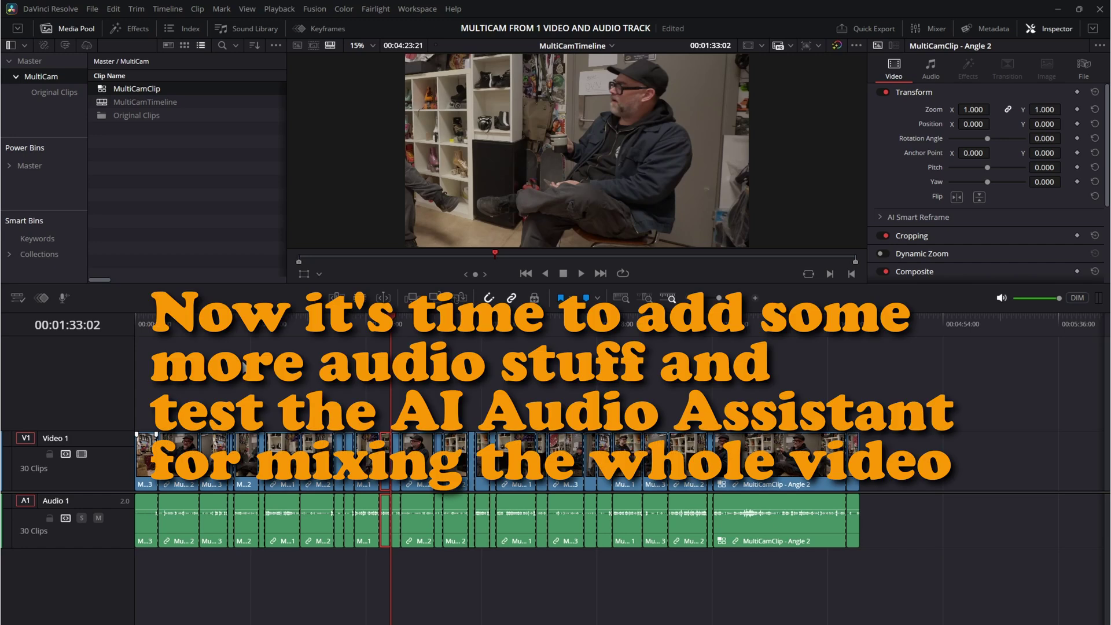
Add the Stealth music file from the Master power bin to a new audio track below Audio 1 at the timeline start.
{"action": "left_click", "coordinate": [9, 165]}
{"action": "left_click", "coordinate": [35, 166]}
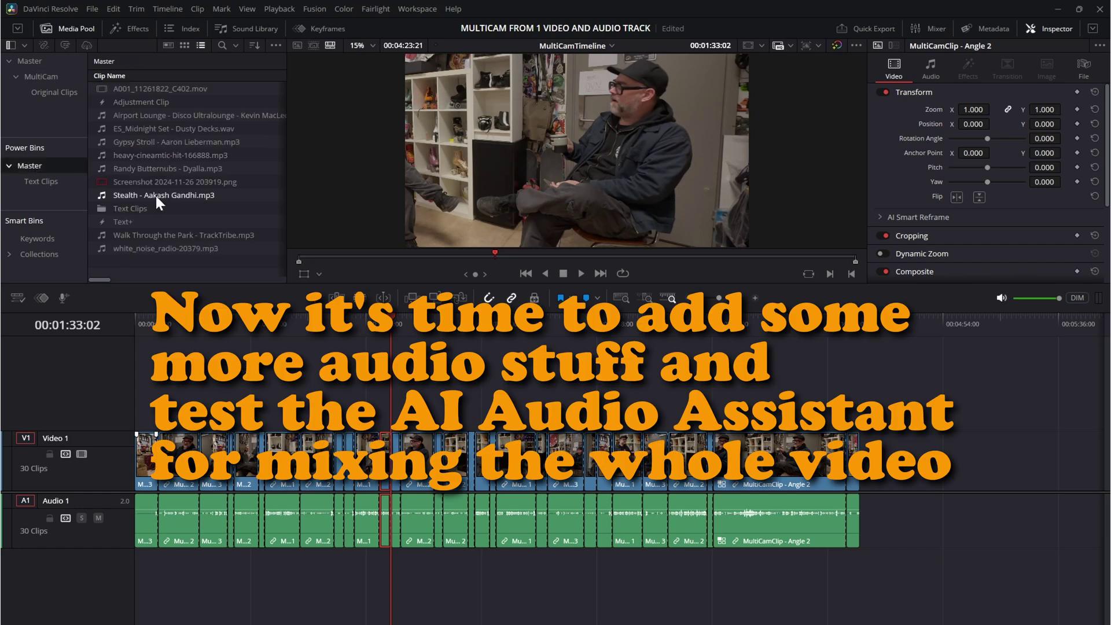
{"action": "left_click_drag", "start_coordinate": [147, 196], "coordinate": [113, 594]}
Change the Audio 1 track type to Mono and check the music and dialogue clips on the two audio tracks.
{"action": "right_click", "coordinate": [117, 513]}
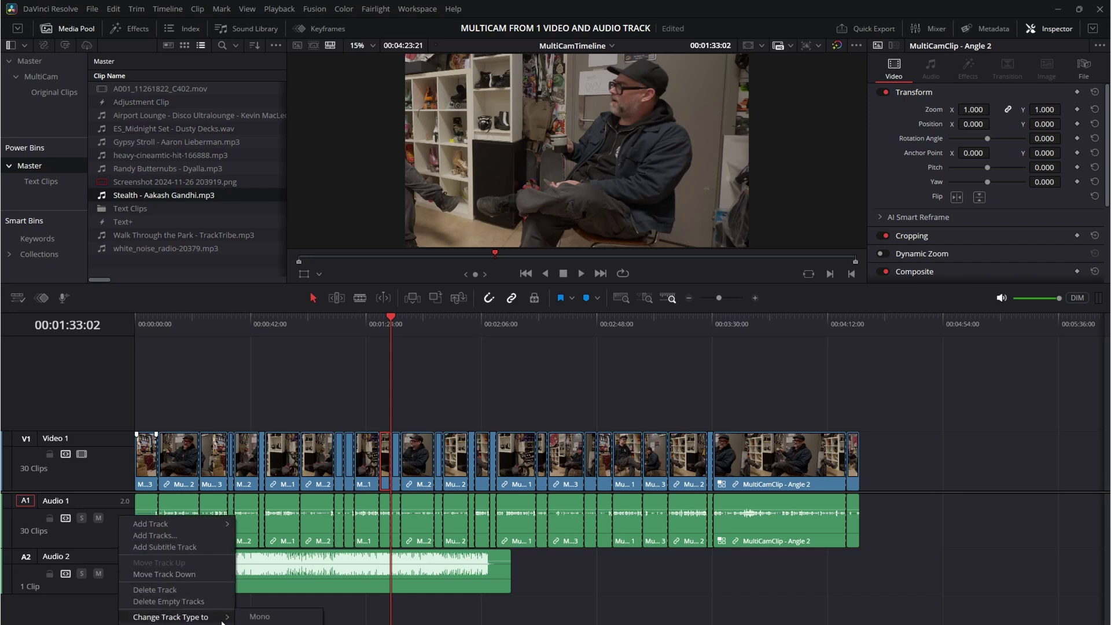
{"action": "left_click", "coordinate": [267, 622]}
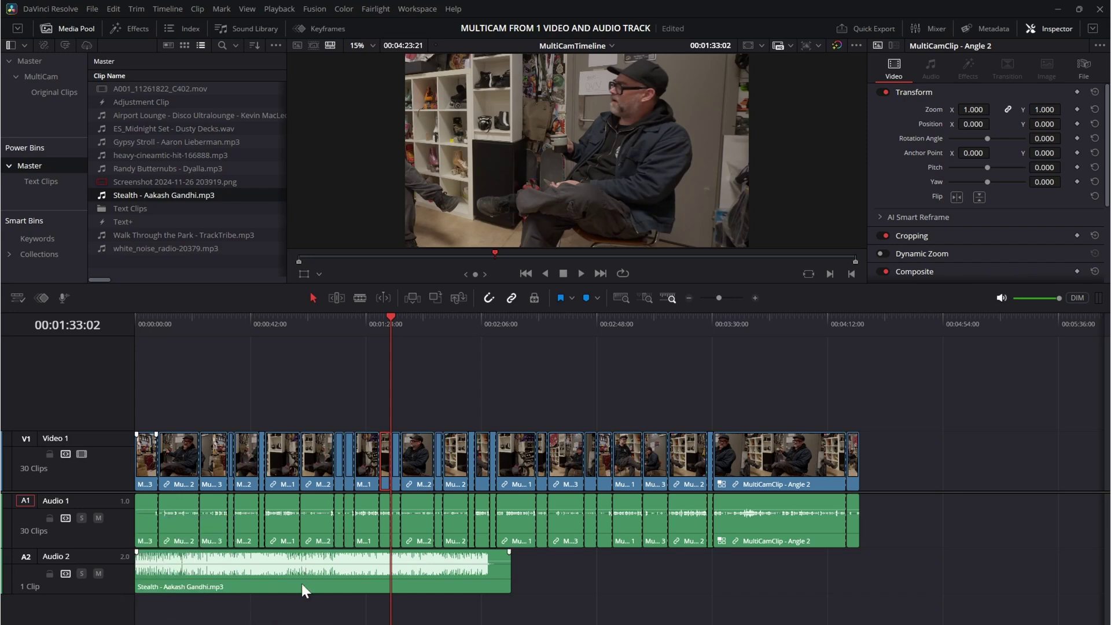
{"action": "left_click", "coordinate": [363, 579]}
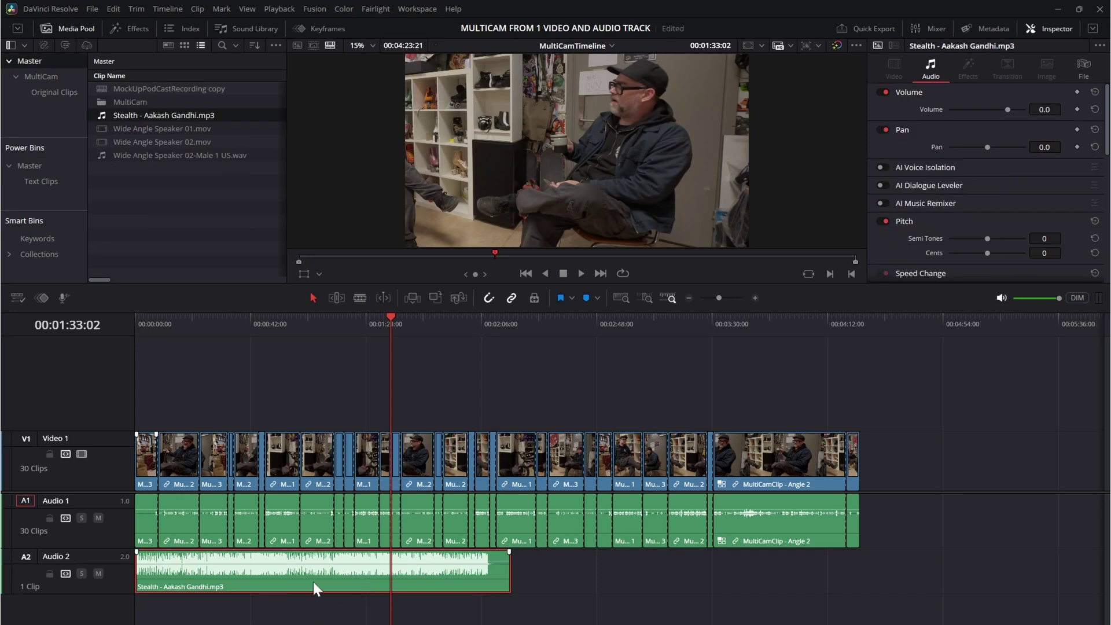
{"action": "left_click", "coordinate": [149, 524]}
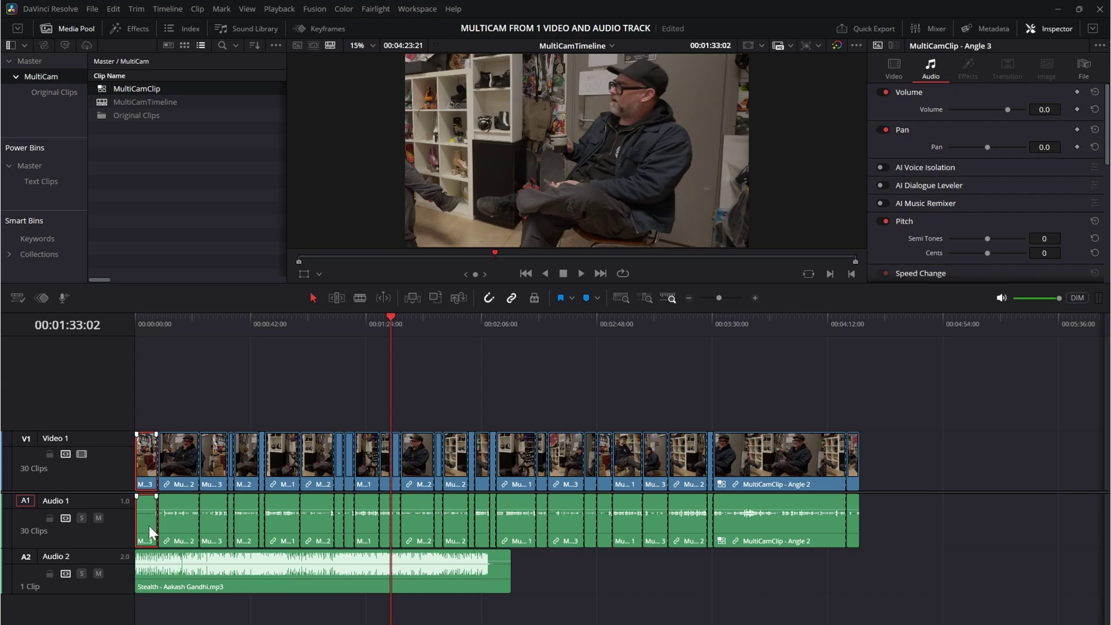
Enable Live Trim in the AI Music Editor for the Stealth clip and enlarge the area showing its audio settings.
{"action": "left_click", "coordinate": [494, 591]}
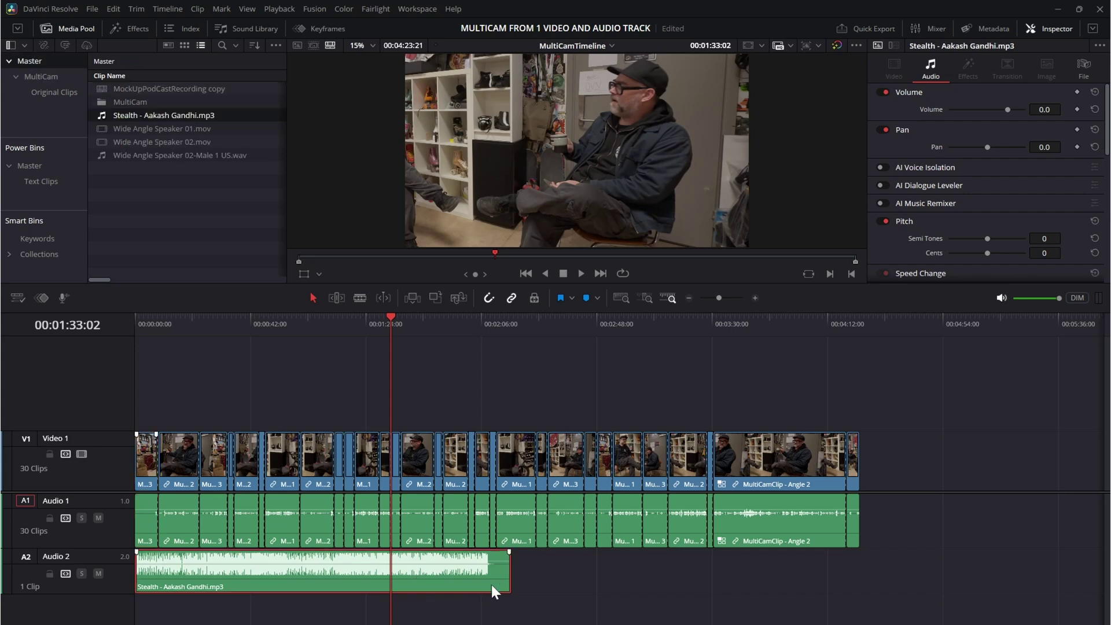
{"action": "scroll", "coordinate": [931, 224], "scroll_direction": "down", "scroll_amount": 5}
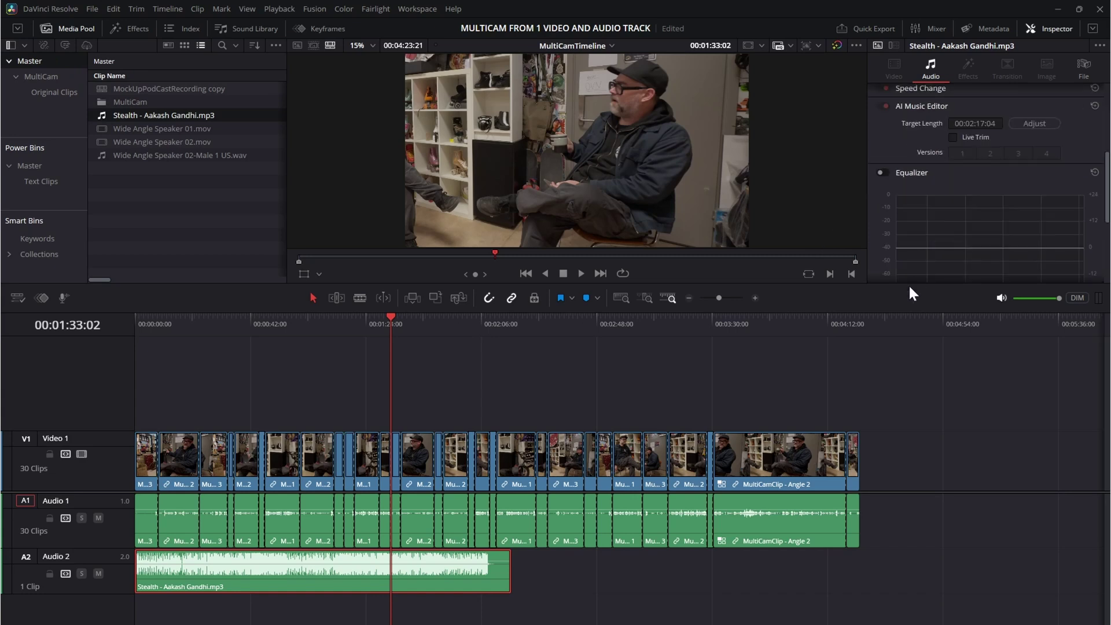
{"action": "left_click_drag", "start_coordinate": [912, 284], "coordinate": [903, 424]}
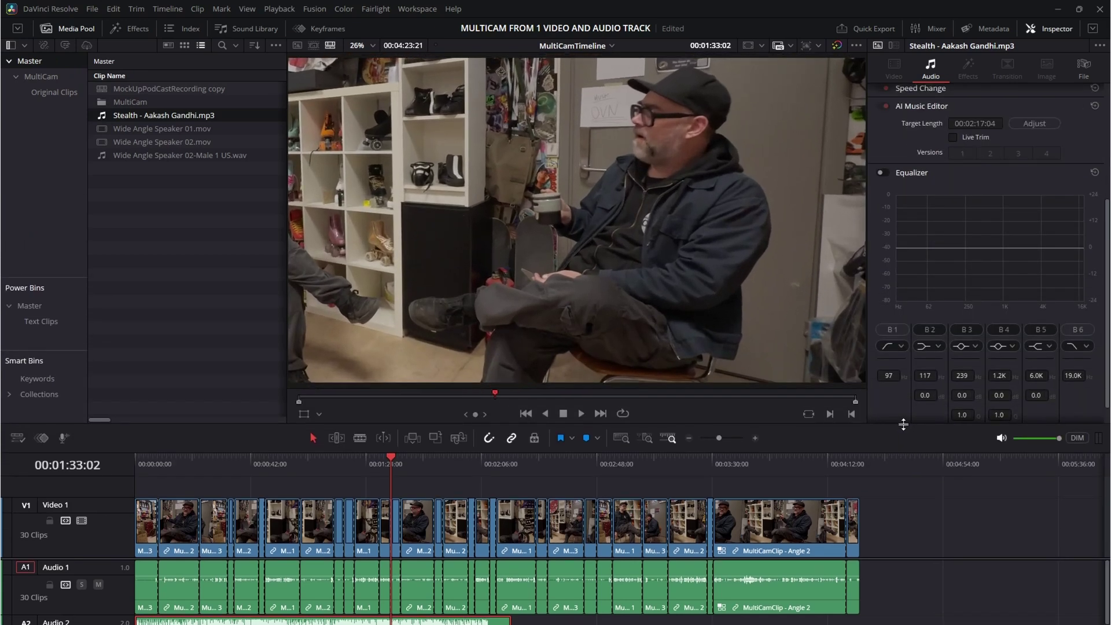
{"action": "scroll", "coordinate": [925, 306], "scroll_direction": "up", "scroll_amount": 5}
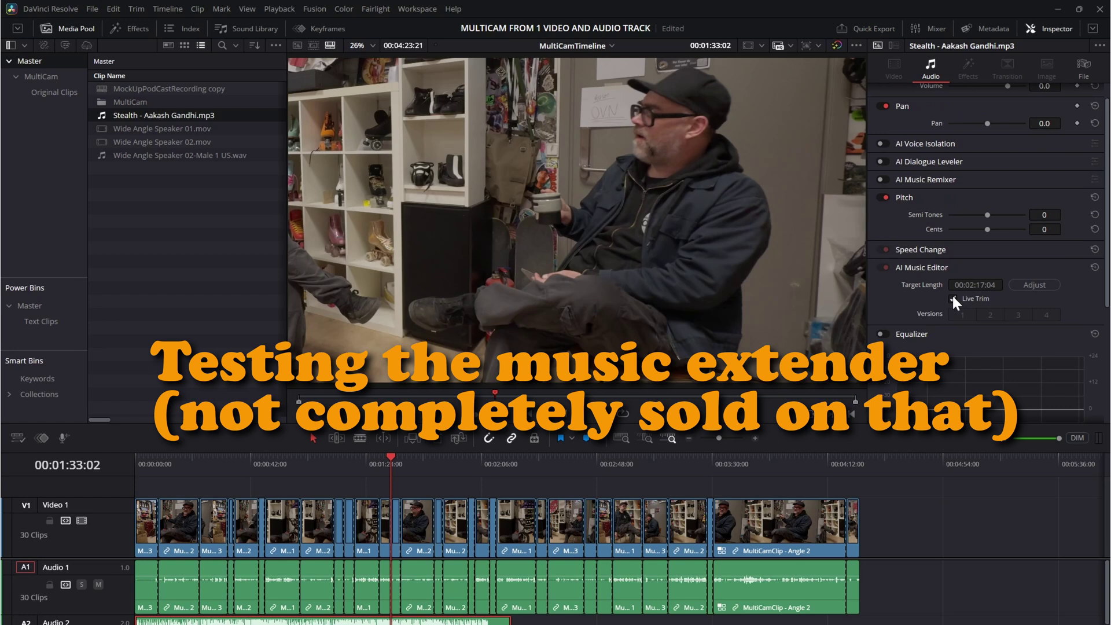
{"action": "left_click", "coordinate": [1035, 285]}
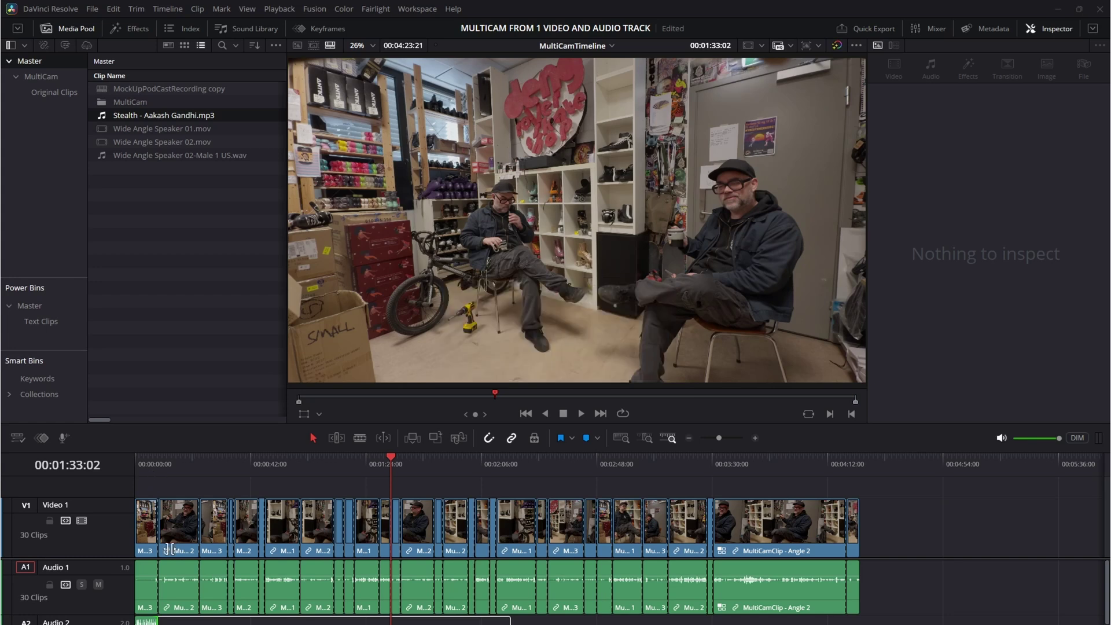
Live-trim the end of the Stealth music clip on Audio 2 until it is about 11 seconds long.
{"action": "scroll", "coordinate": [112, 528], "scroll_direction": "down", "scroll_amount": 2}
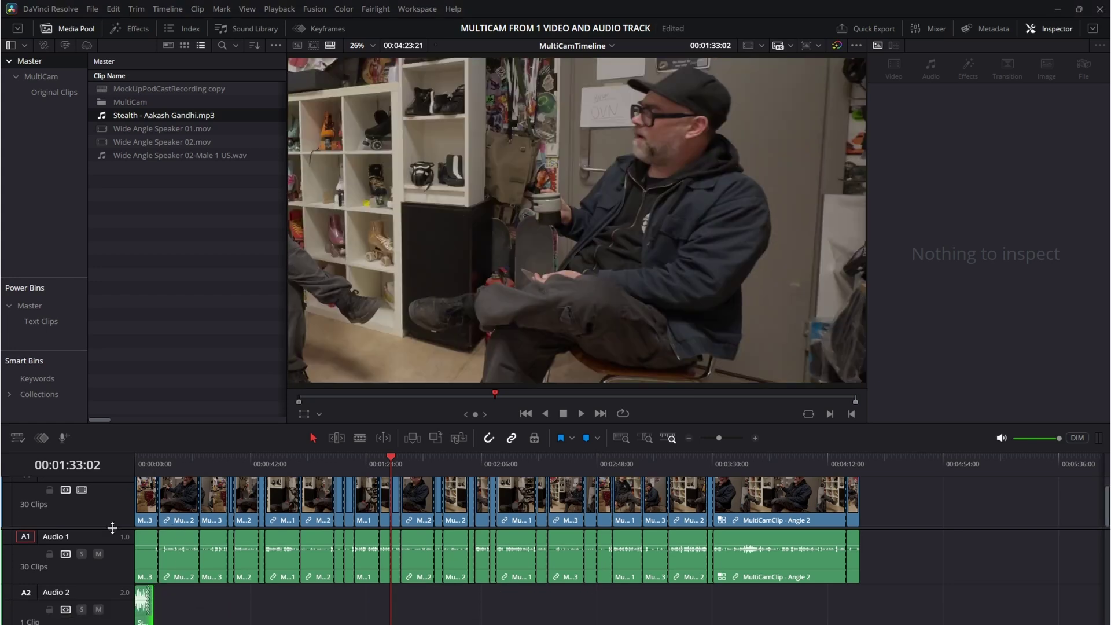
{"action": "scroll", "coordinate": [112, 528], "scroll_direction": "down", "scroll_amount": 1}
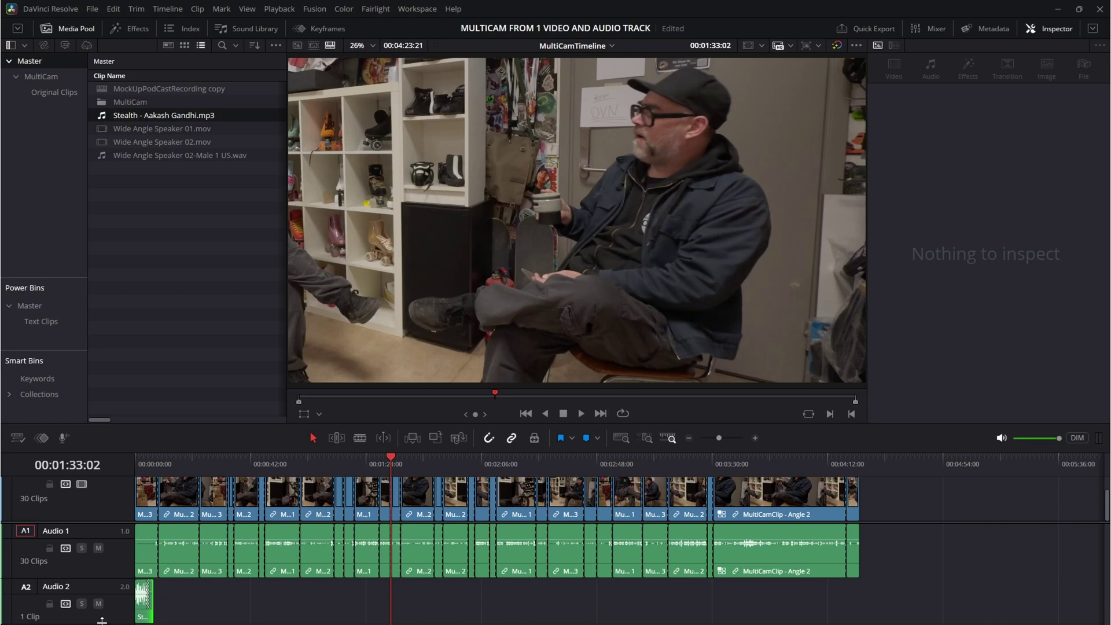
{"action": "left_click", "coordinate": [145, 463]}
{"action": "scroll", "coordinate": [175, 507], "scroll_direction": "up", "scroll_amount": 2}
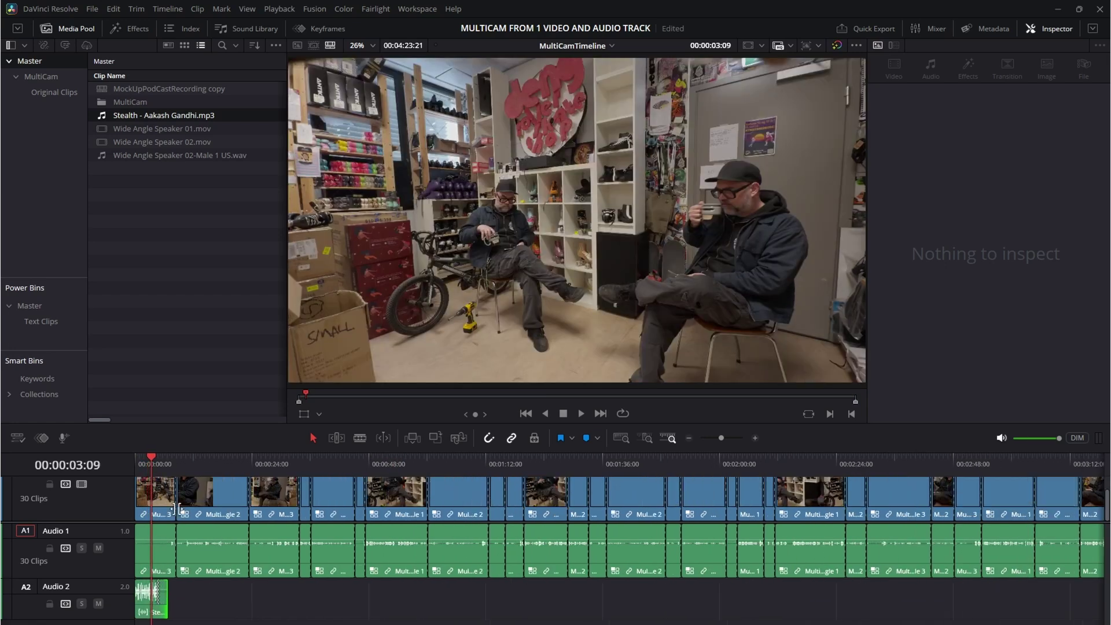
{"action": "scroll", "coordinate": [175, 507], "scroll_direction": "up", "scroll_amount": 3}
{"action": "left_click_drag", "start_coordinate": [298, 603], "coordinate": [410, 607]}
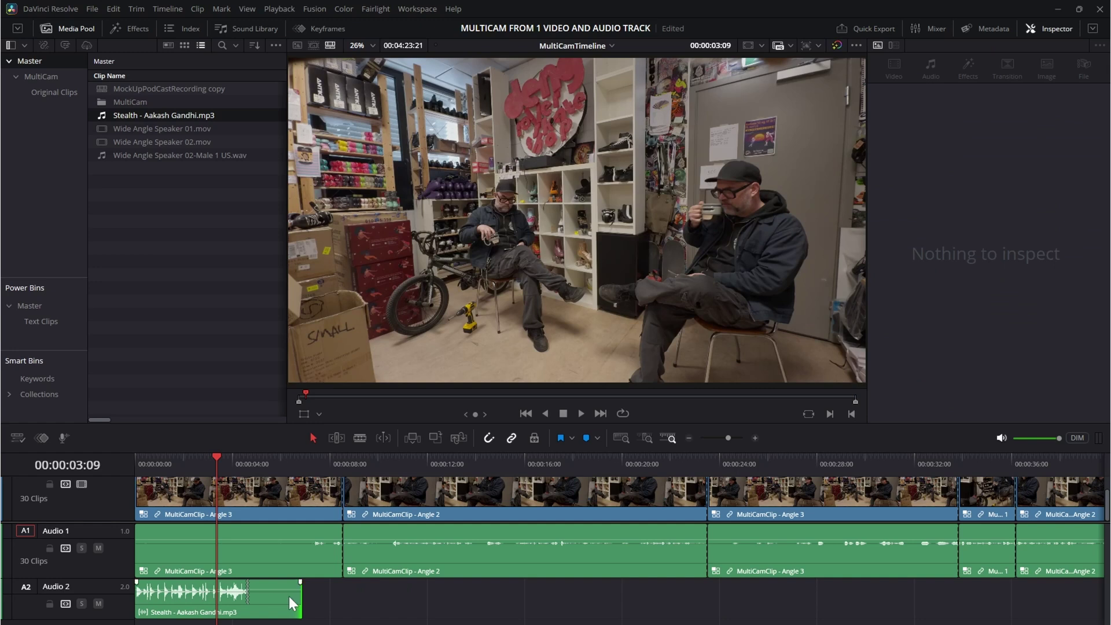
{"action": "left_click_drag", "start_coordinate": [296, 597], "coordinate": [451, 614]}
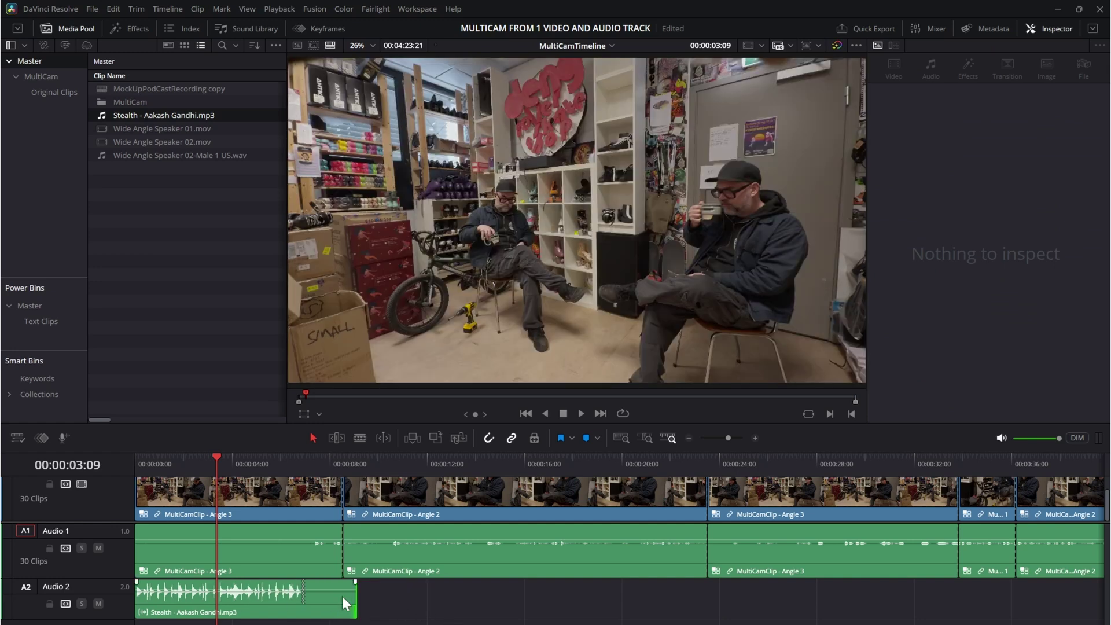
{"action": "left_click_drag", "start_coordinate": [351, 596], "coordinate": [411, 605]}
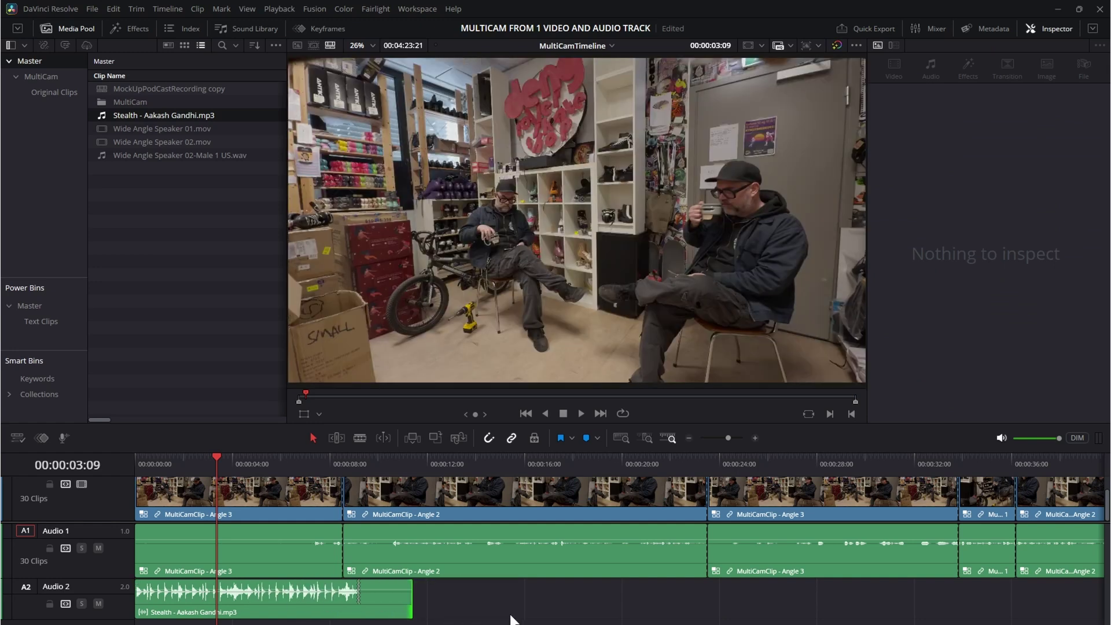
Play the timeline from the start to listen to the trimmed Stealth music clip.
{"action": "left_click", "coordinate": [399, 596]}
{"action": "left_click_drag", "start_coordinate": [192, 462], "coordinate": [117, 457]}
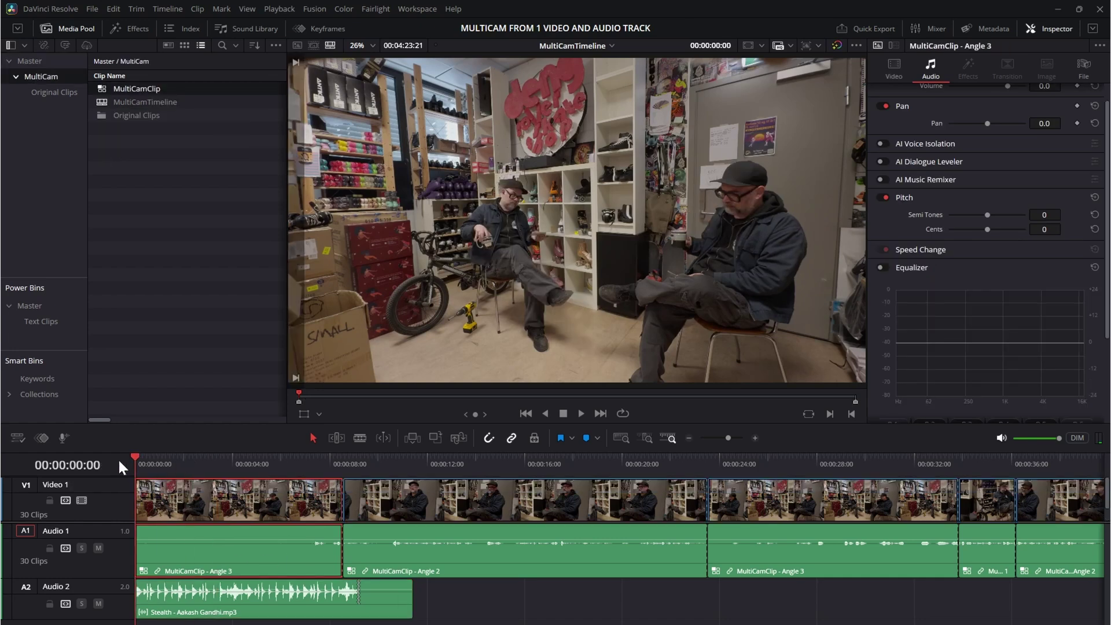
{"action": "key", "text": "space"}
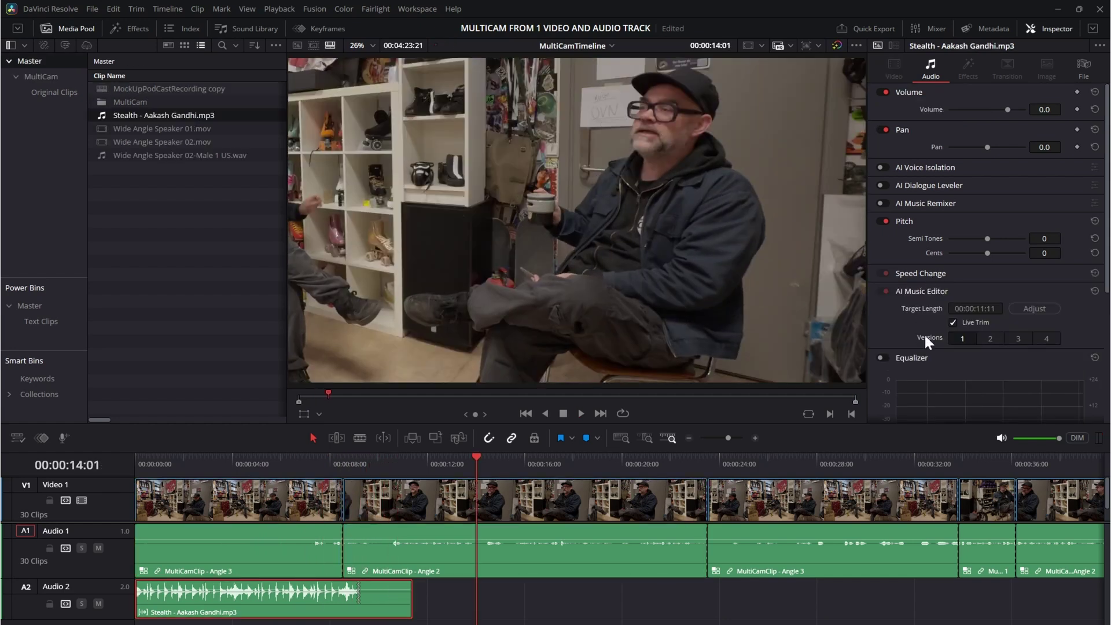
Try version 2 of the AI music edit on the Stealth clip and play its ending.
{"action": "left_click", "coordinate": [991, 338]}
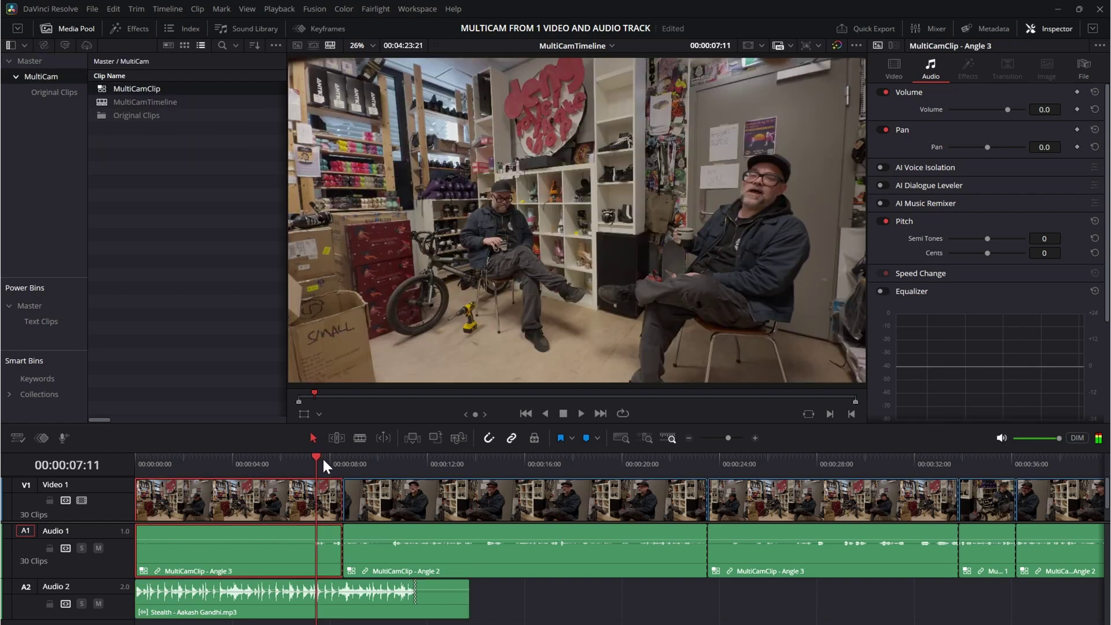
{"action": "key", "text": "space"}
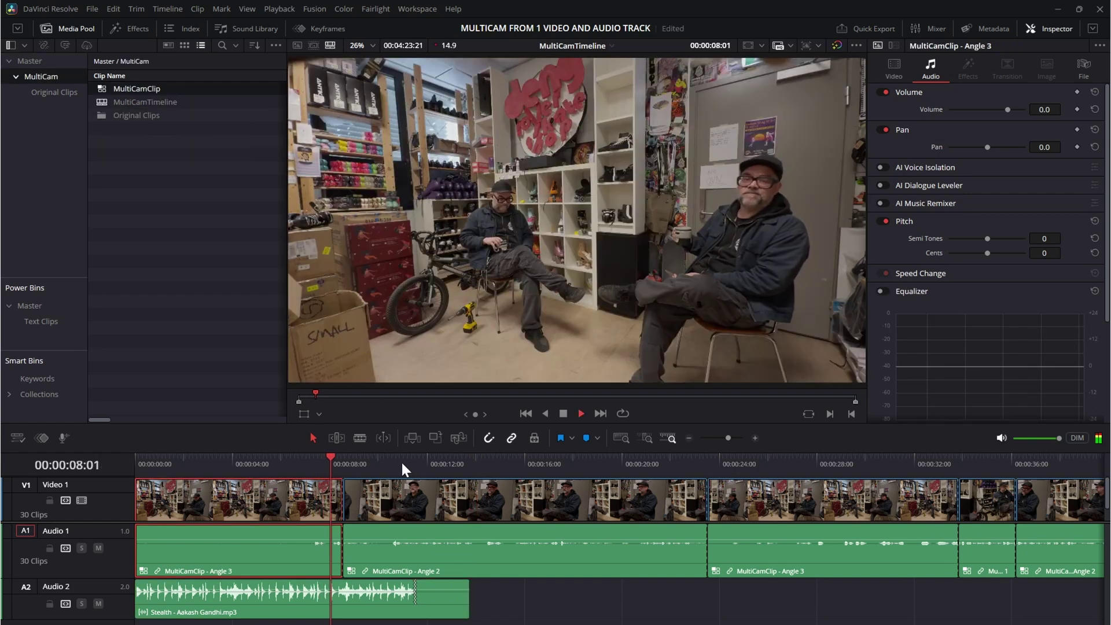
{"action": "left_click", "coordinate": [411, 486]}
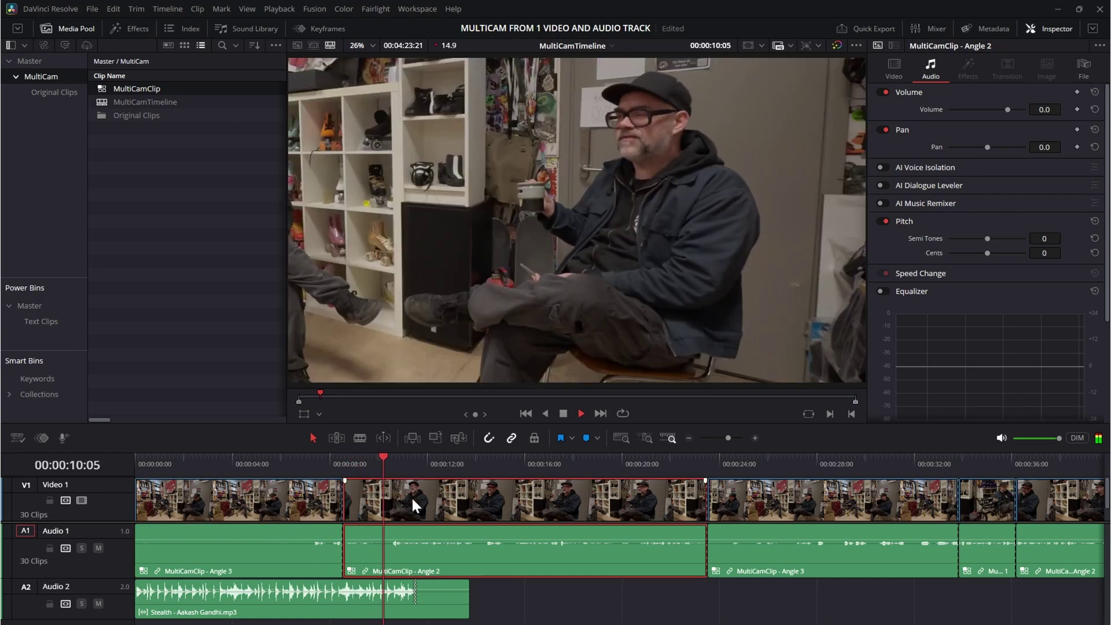
{"action": "key", "text": "space"}
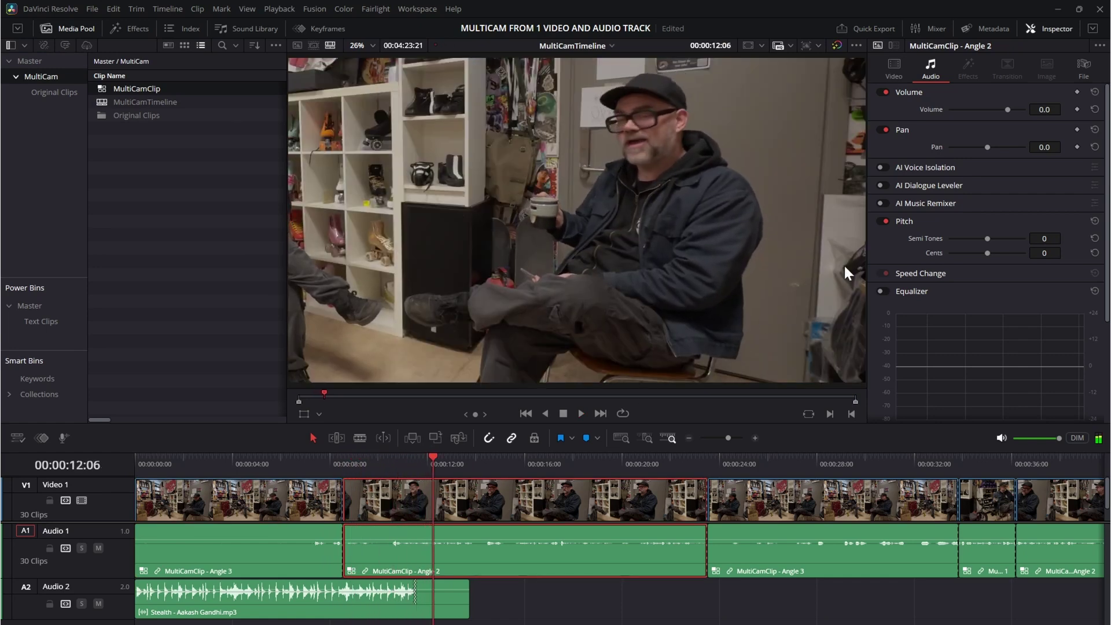
Try versions 3 and 4 of the AI music edit on the Stealth clip and return it to version 1.
{"action": "left_click", "coordinate": [454, 608]}
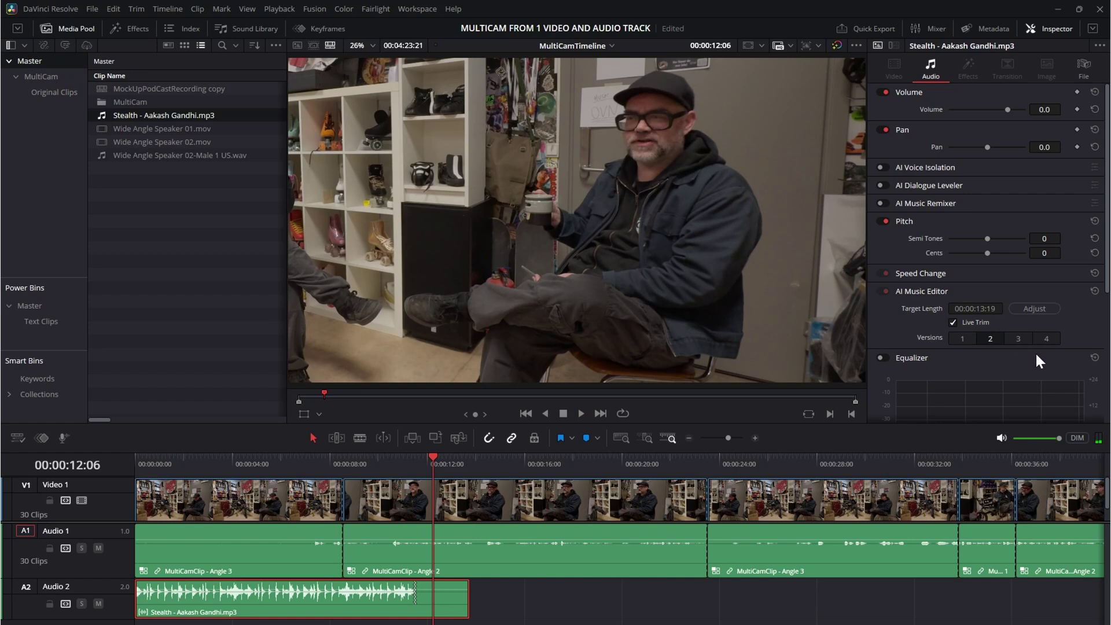
{"action": "left_click", "coordinate": [1018, 334]}
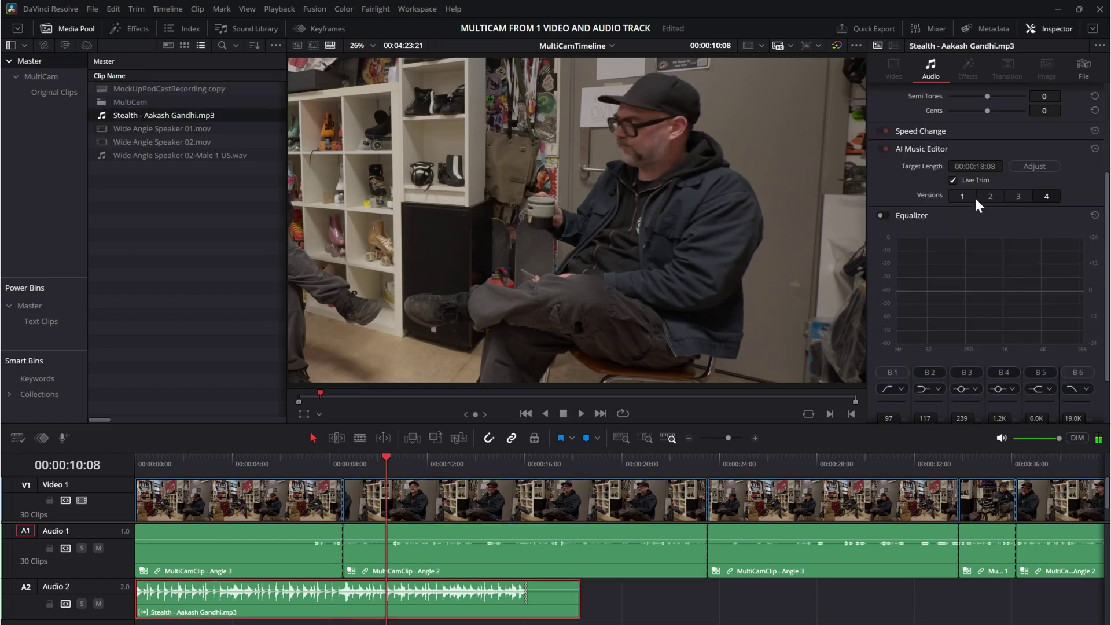
{"action": "left_click", "coordinate": [963, 197]}
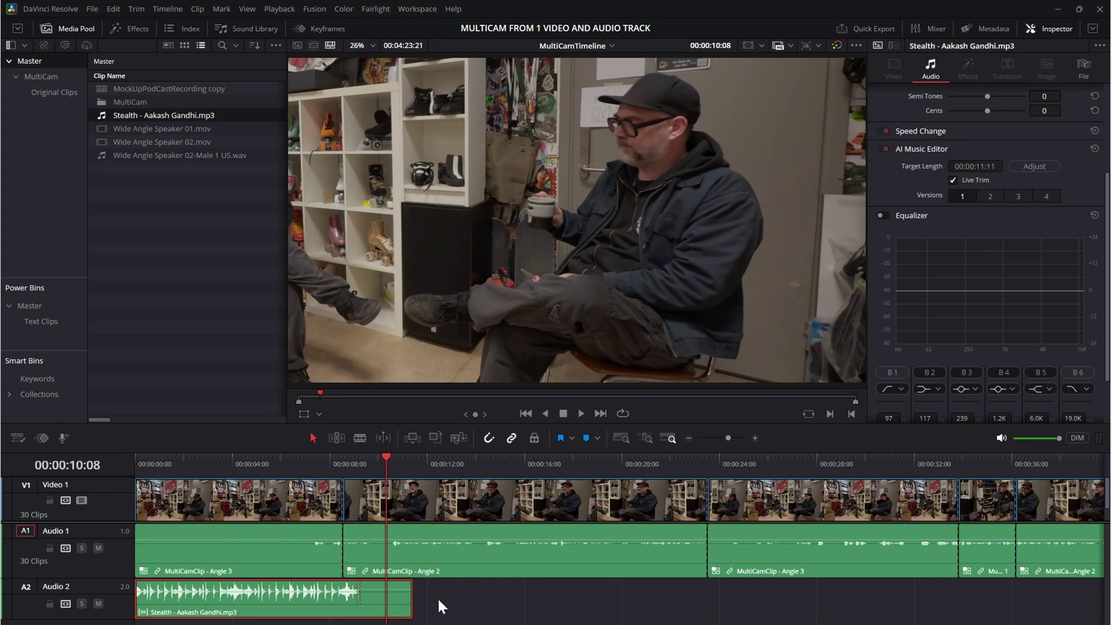
{"action": "key", "text": "shift+z"}
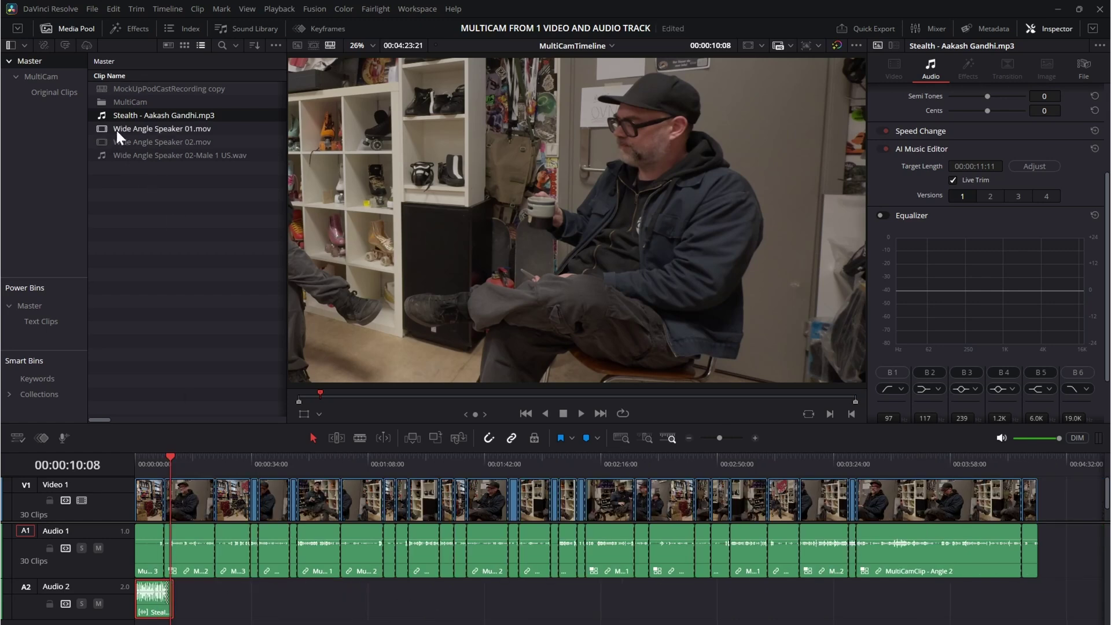
Add another Stealth music clip at the end of Audio 2 and place street sounds.mp3 on a new audio track below.
{"action": "left_click_drag", "start_coordinate": [131, 119], "coordinate": [376, 492]}
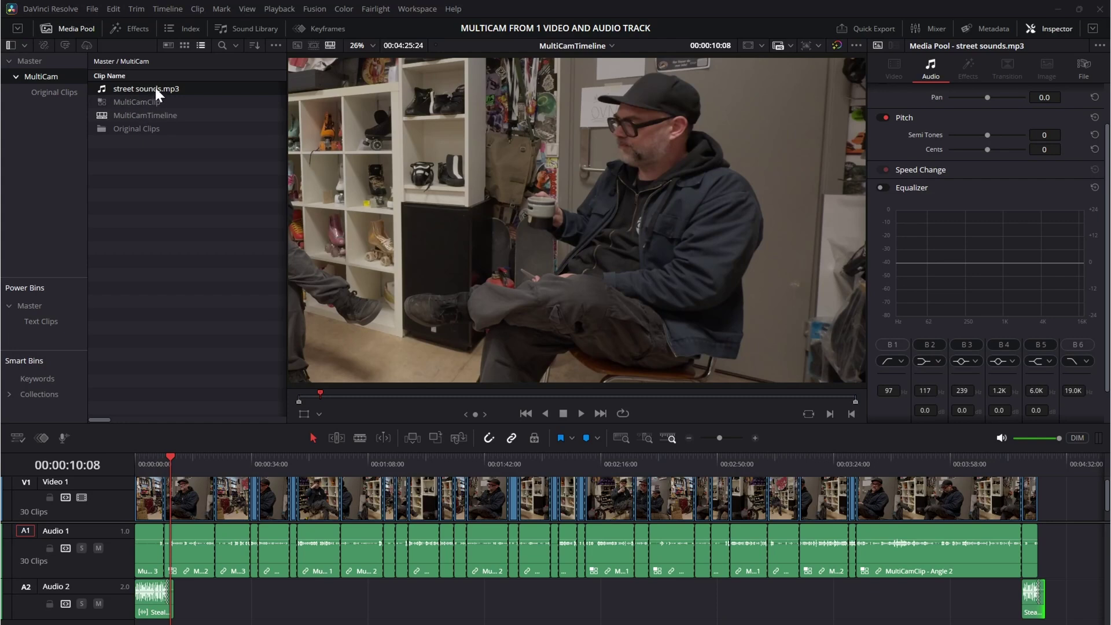
{"action": "left_click_drag", "start_coordinate": [155, 88], "coordinate": [317, 622]}
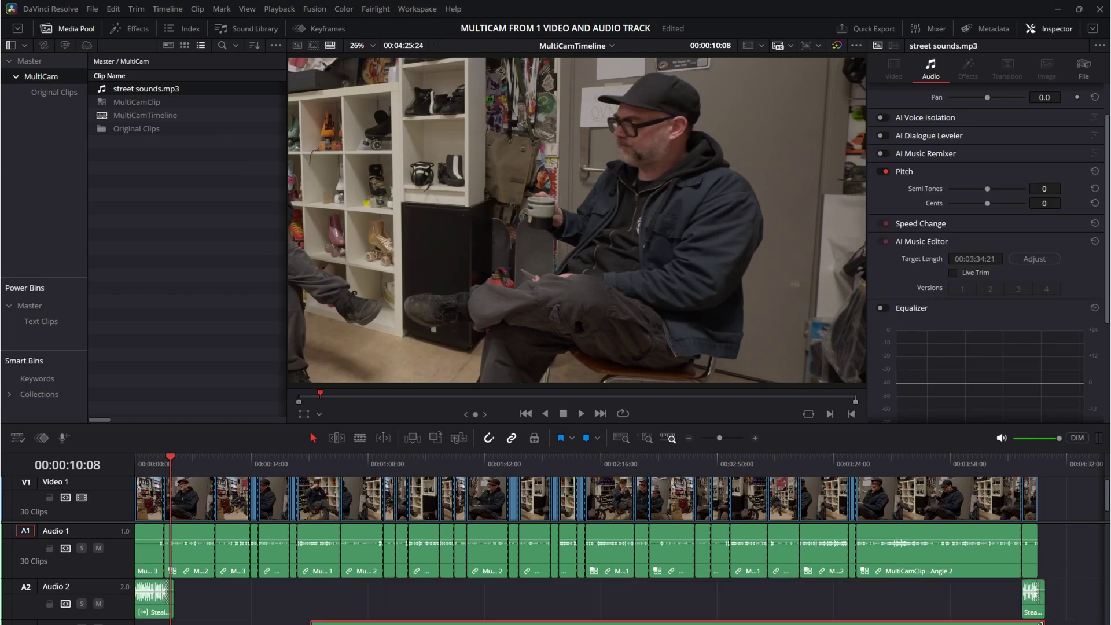
Play the middle part of the timeline to hear the street sounds under the dialogue.
{"action": "left_click", "coordinate": [425, 464]}
{"action": "key", "text": "space"}
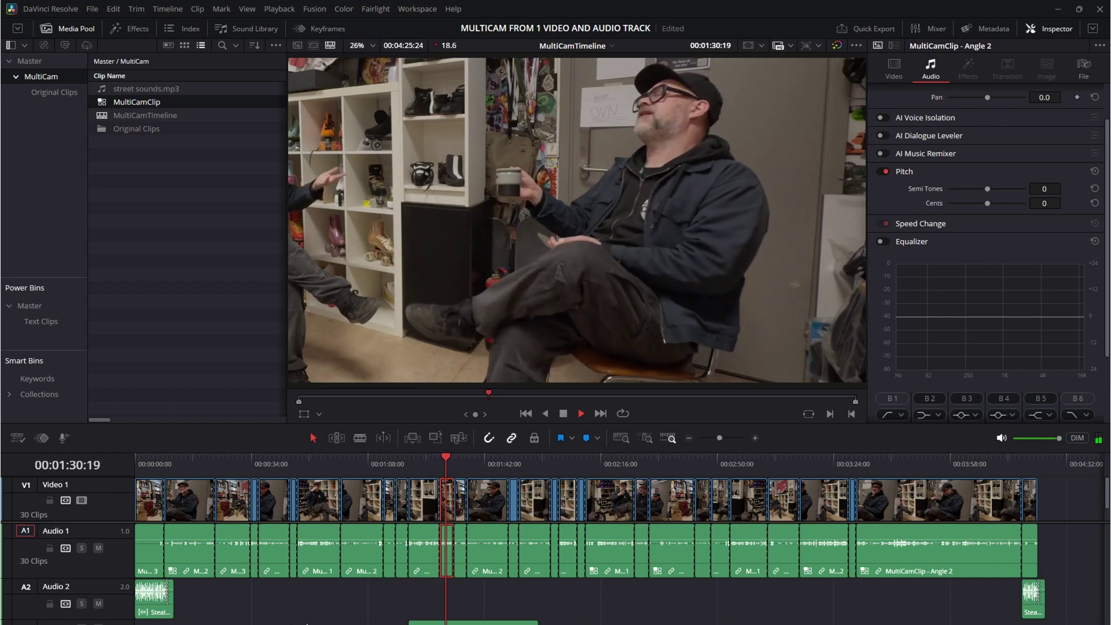
{"action": "key", "text": "space"}
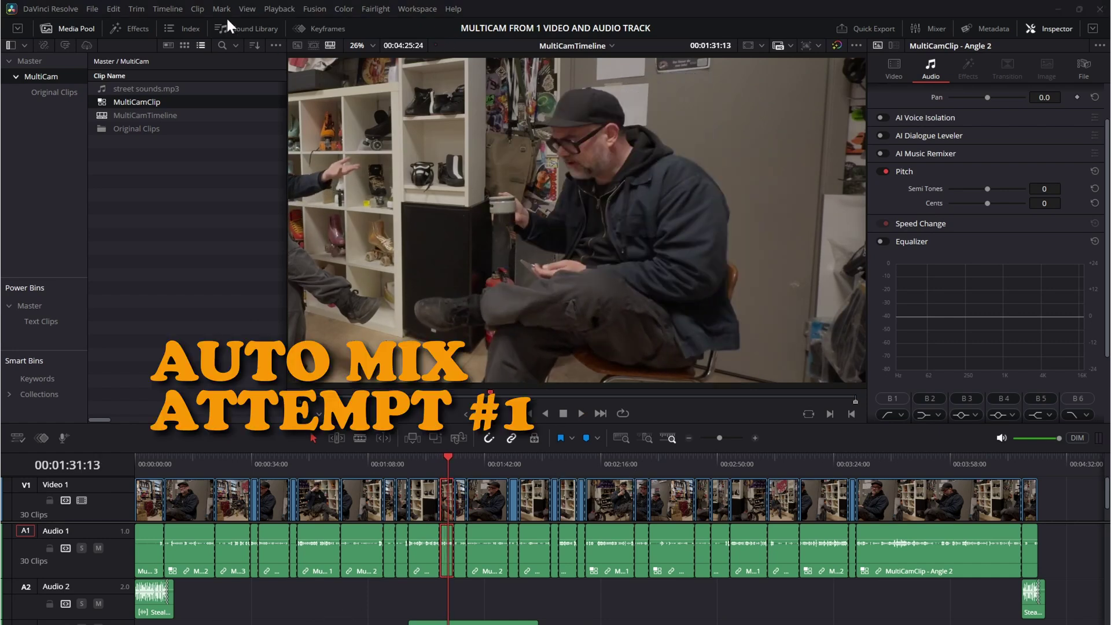
Try an AI Audio Assistant auto mix of the timeline with the YouTube delivery standard.
{"action": "left_click", "coordinate": [178, 11]}
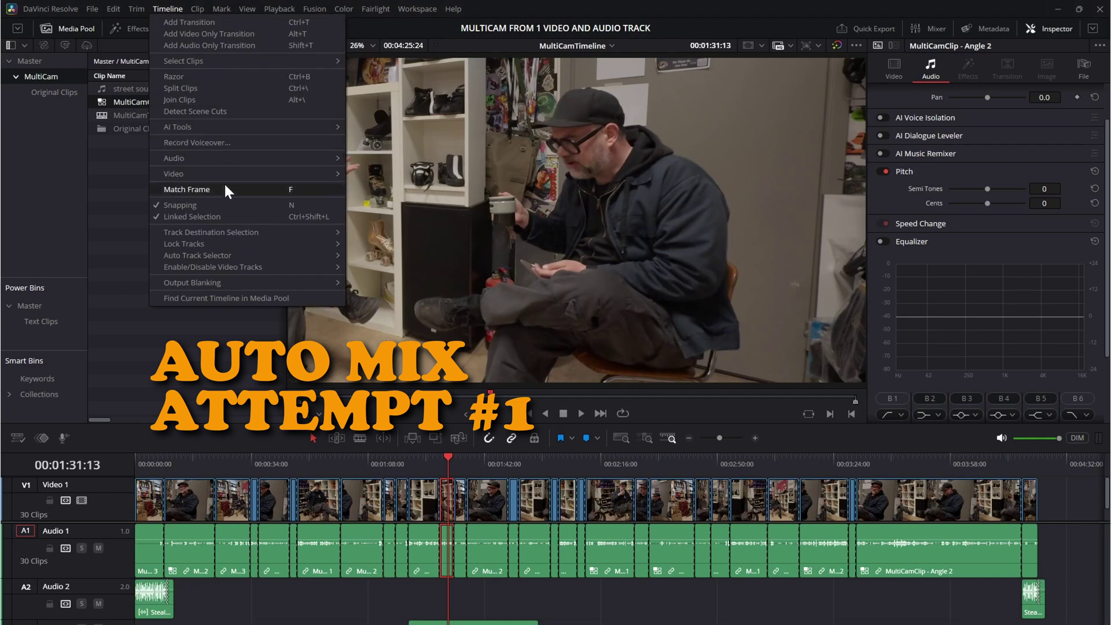
{"action": "mouse_move", "coordinate": [234, 127]}
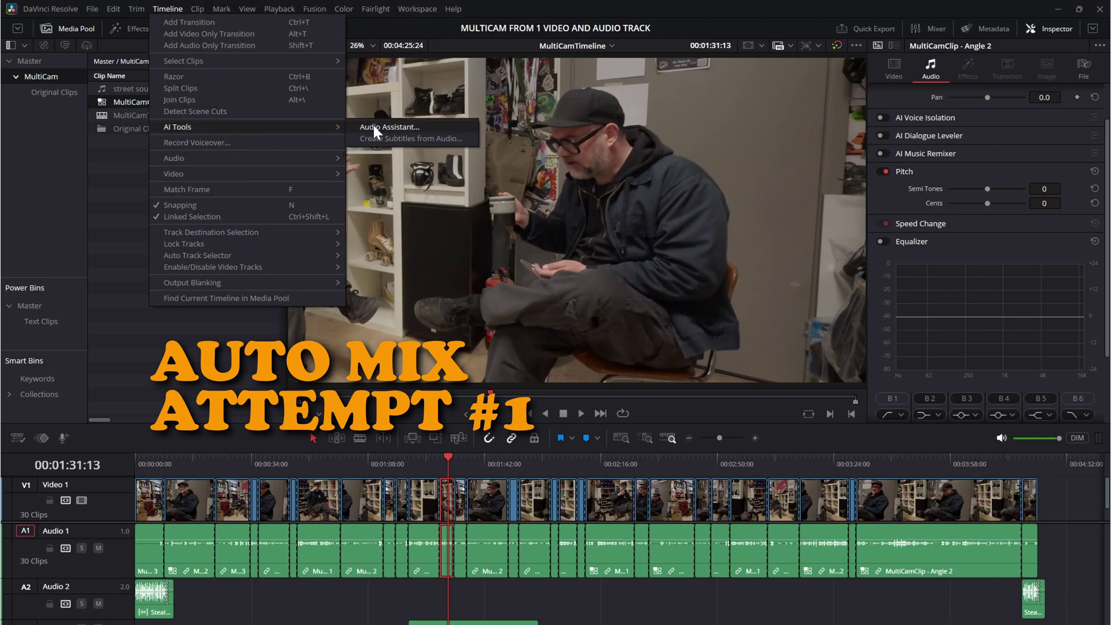
{"action": "left_click", "coordinate": [403, 137]}
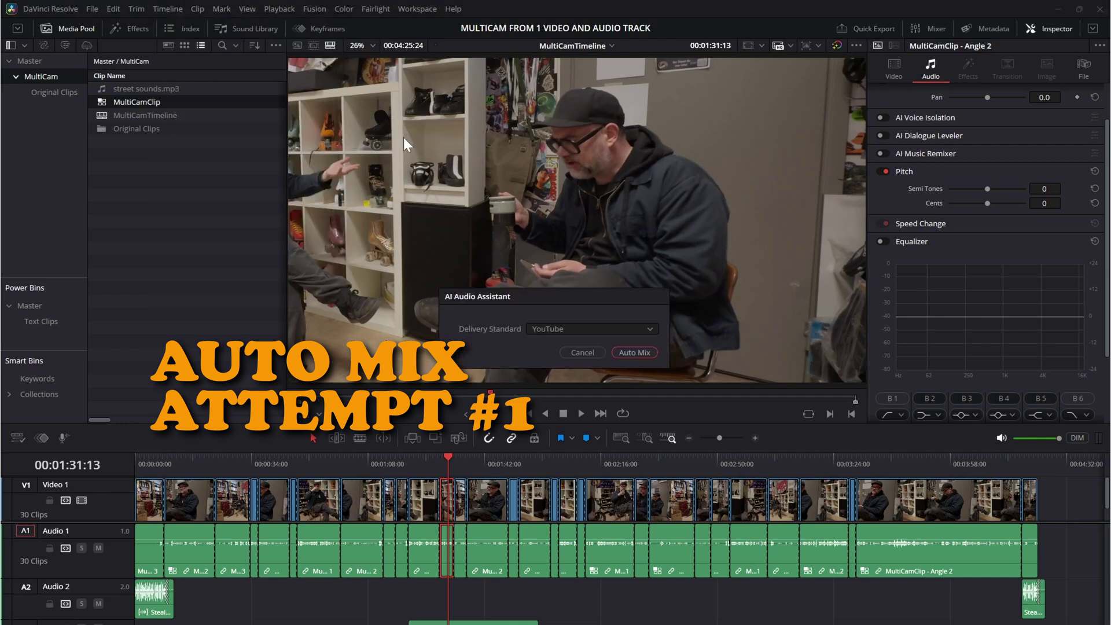
{"action": "left_click", "coordinate": [635, 351]}
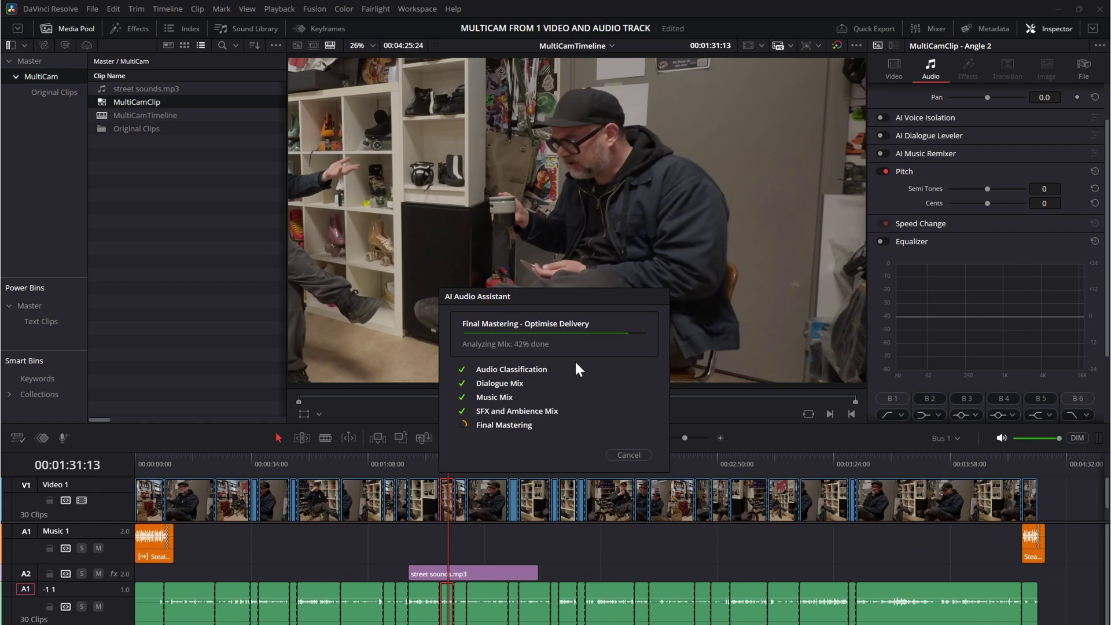
Review the auto-mixed tracks and mixer on the Fairlight page, and return to the Edit page.
{"action": "key", "text": "shift+7"}
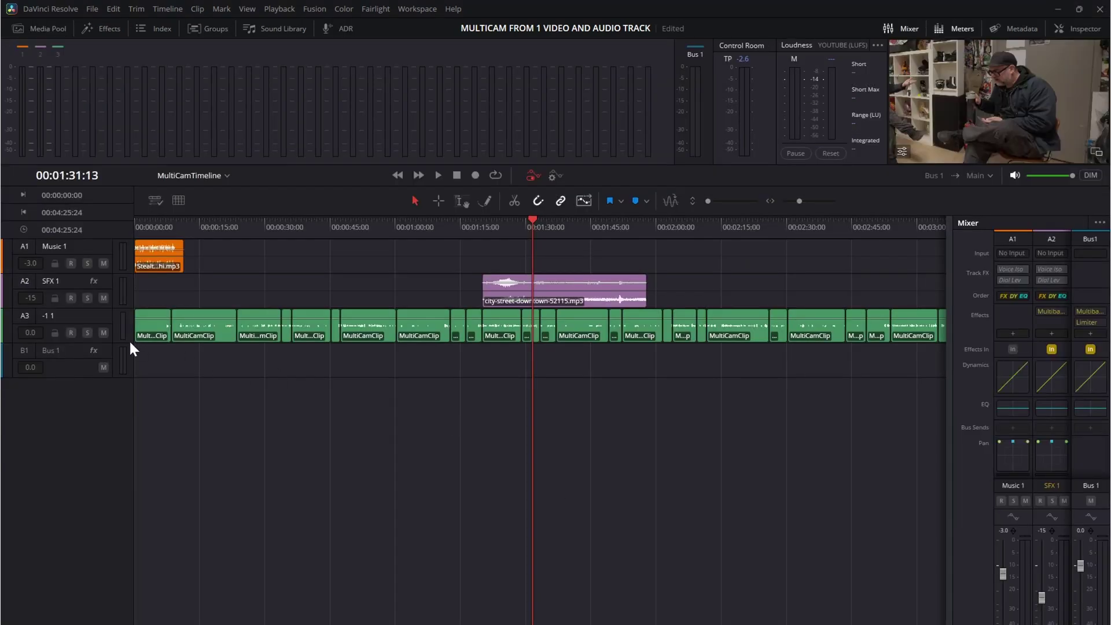
{"action": "left_click_drag", "start_coordinate": [107, 345], "coordinate": [112, 403]}
{"action": "key", "text": "shift+4"}
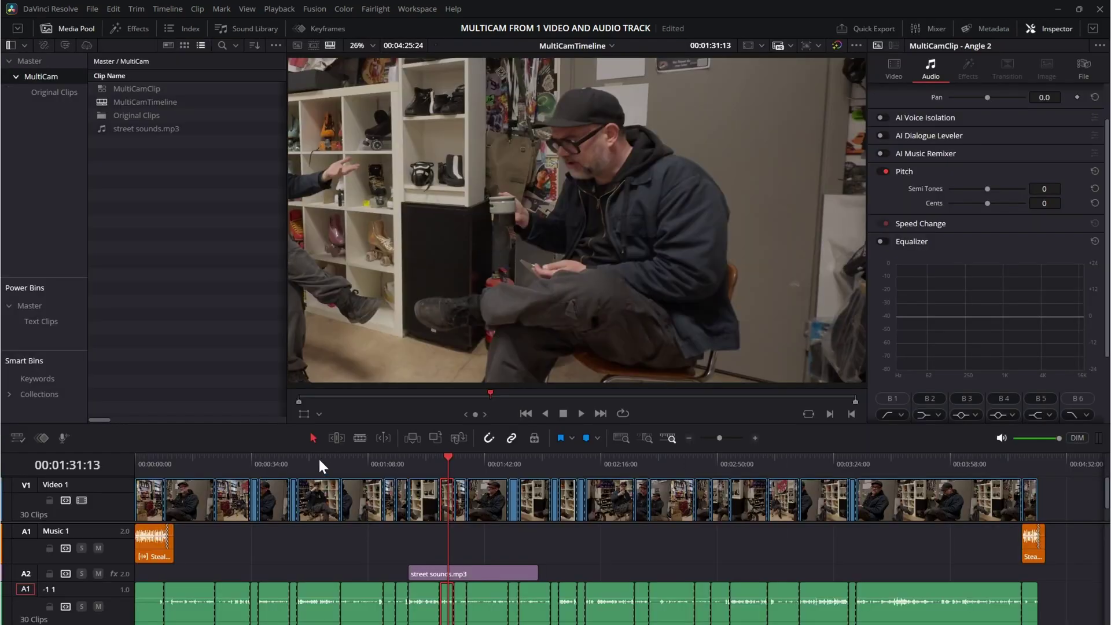
Play the auto-mixed timeline from the start and again over the street sounds section.
{"action": "left_click", "coordinate": [337, 460]}
{"action": "key", "text": "Home"}
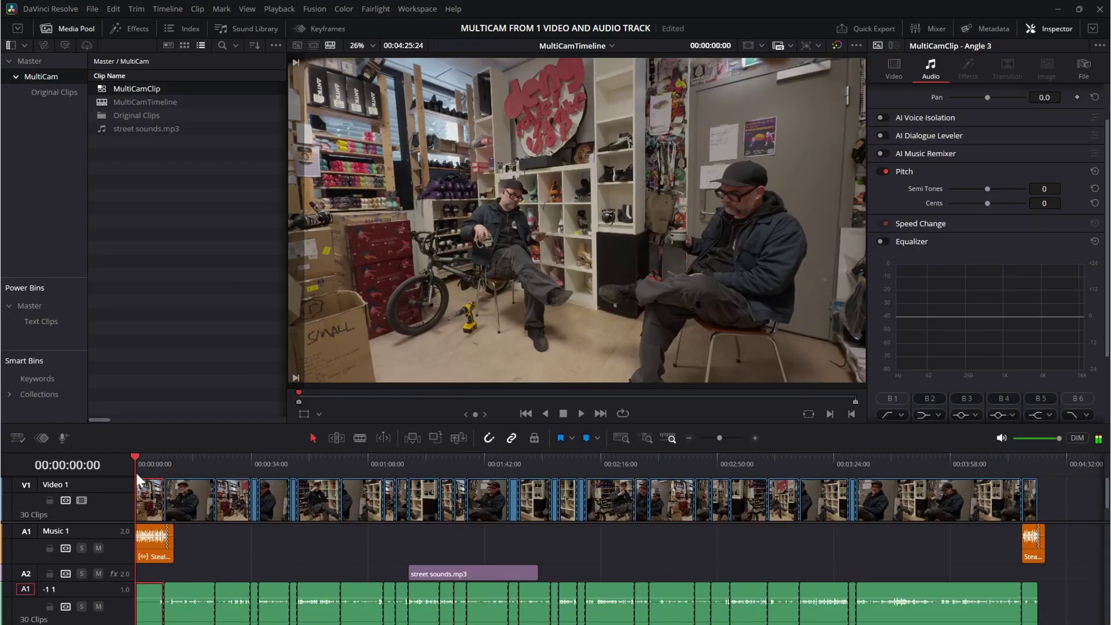
{"action": "key", "text": "space"}
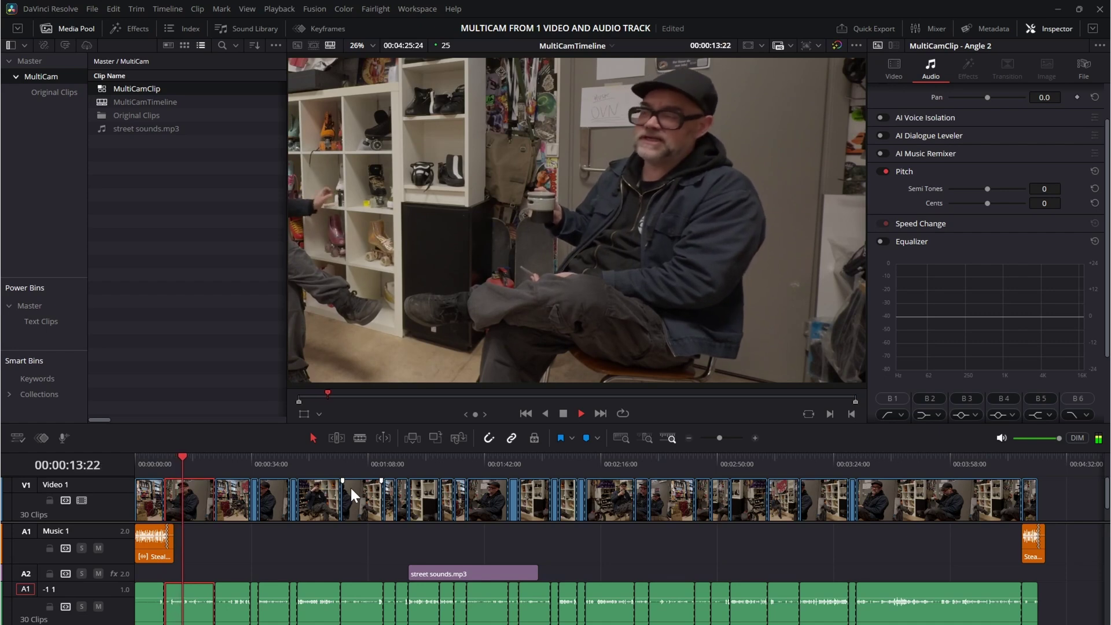
{"action": "left_click", "coordinate": [246, 463]}
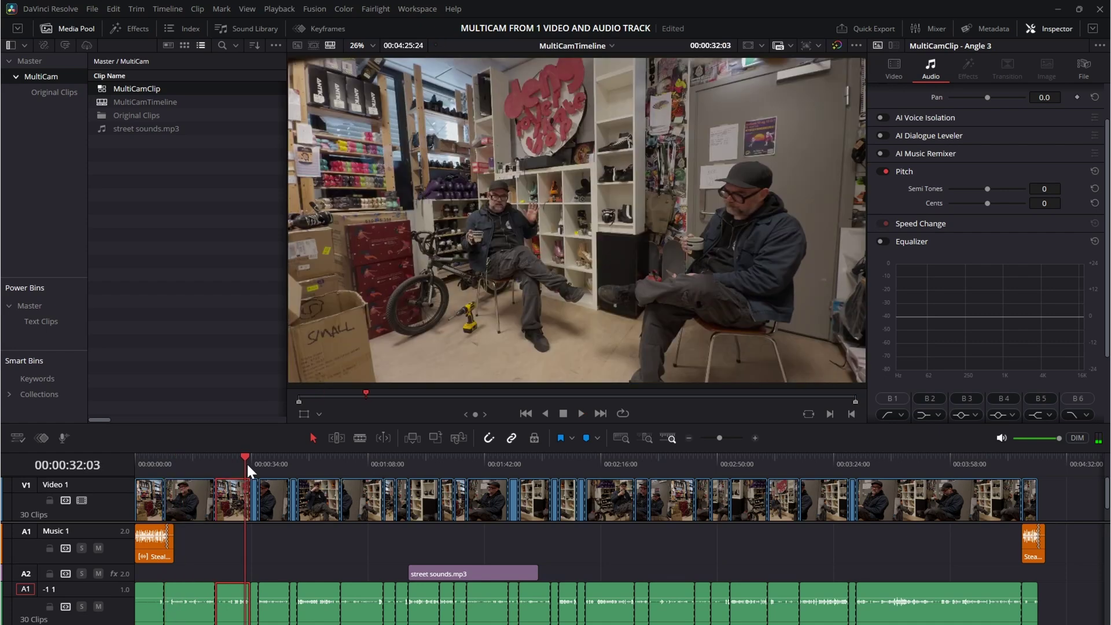
{"action": "left_click", "coordinate": [431, 460]}
{"action": "key", "text": "space"}
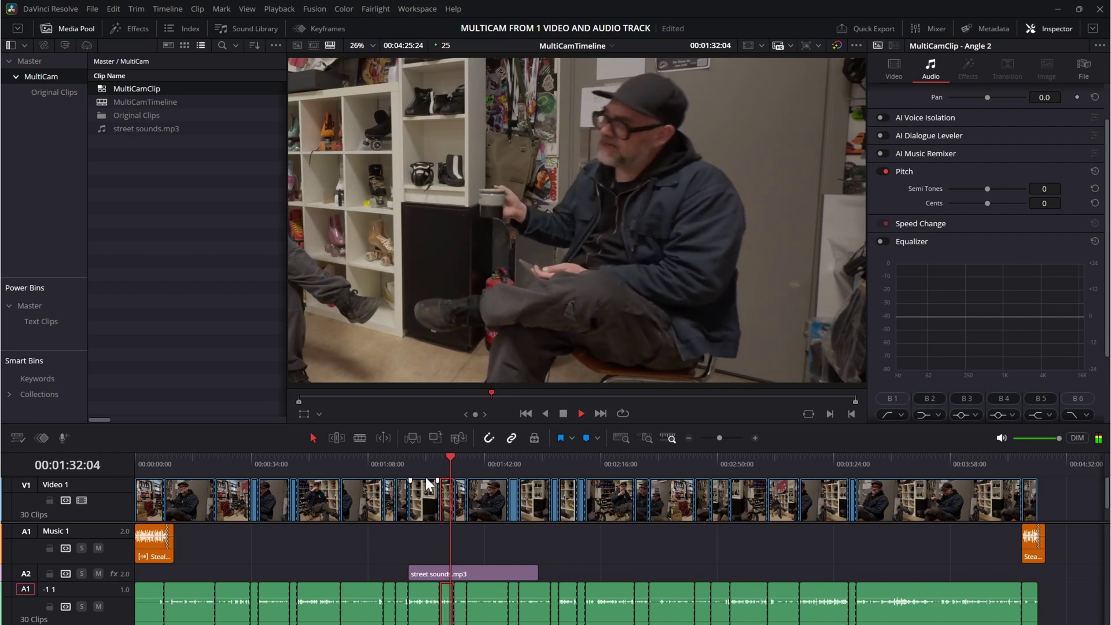
{"action": "key", "text": "space"}
{"action": "key", "text": "ctrl+a"}
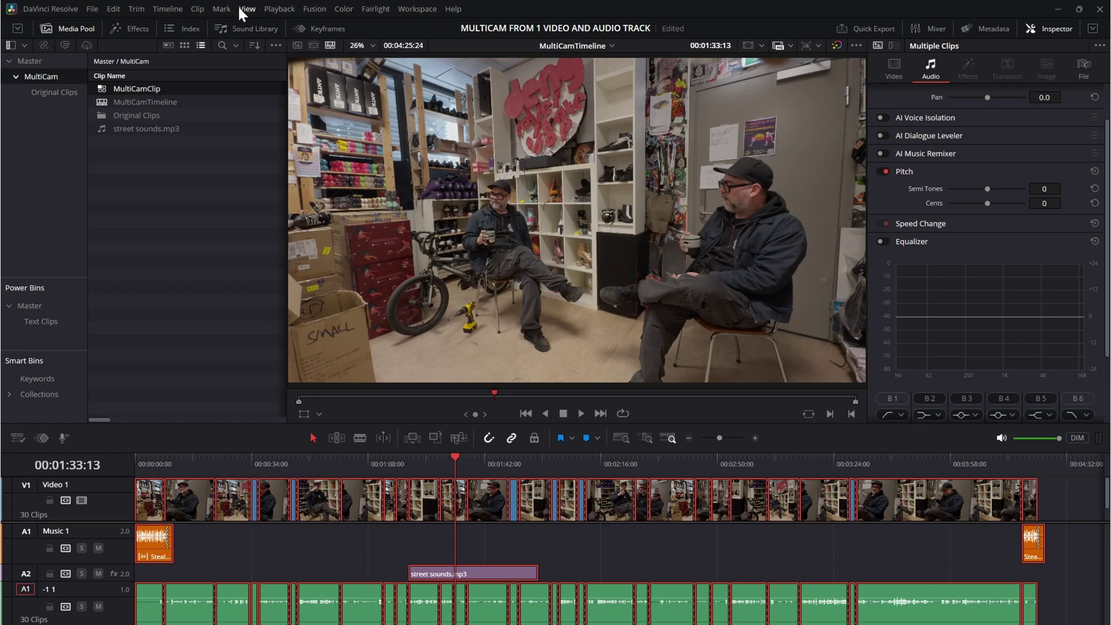
{"action": "left_click", "coordinate": [169, 8]}
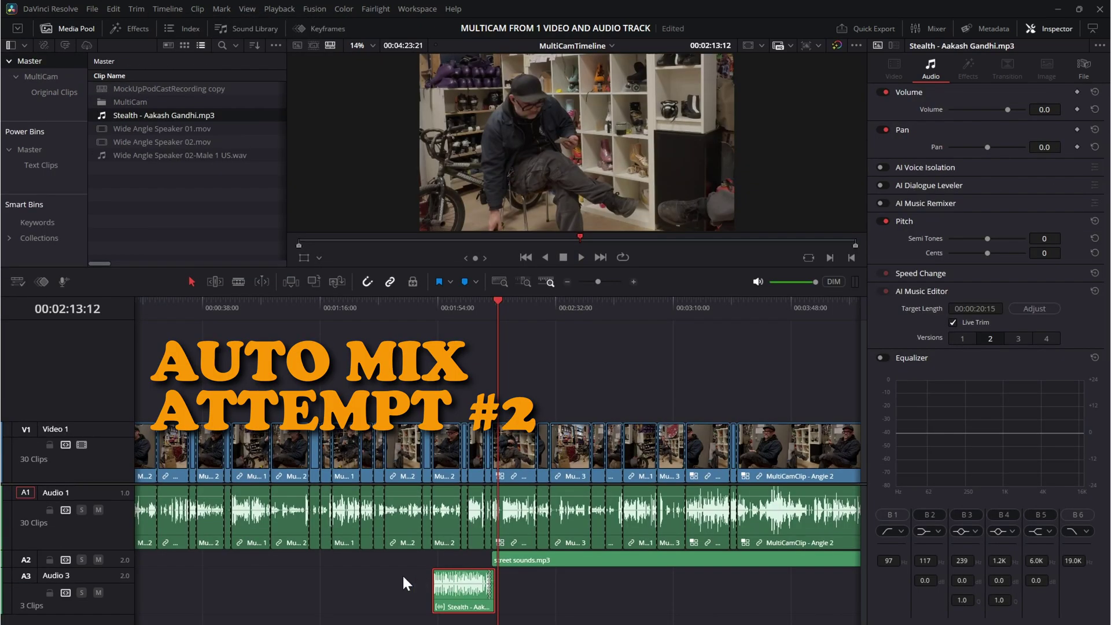
Move the middle Stealth music clip from Audio 3 to a new audio track below it.
{"action": "key", "text": "shift+z"}
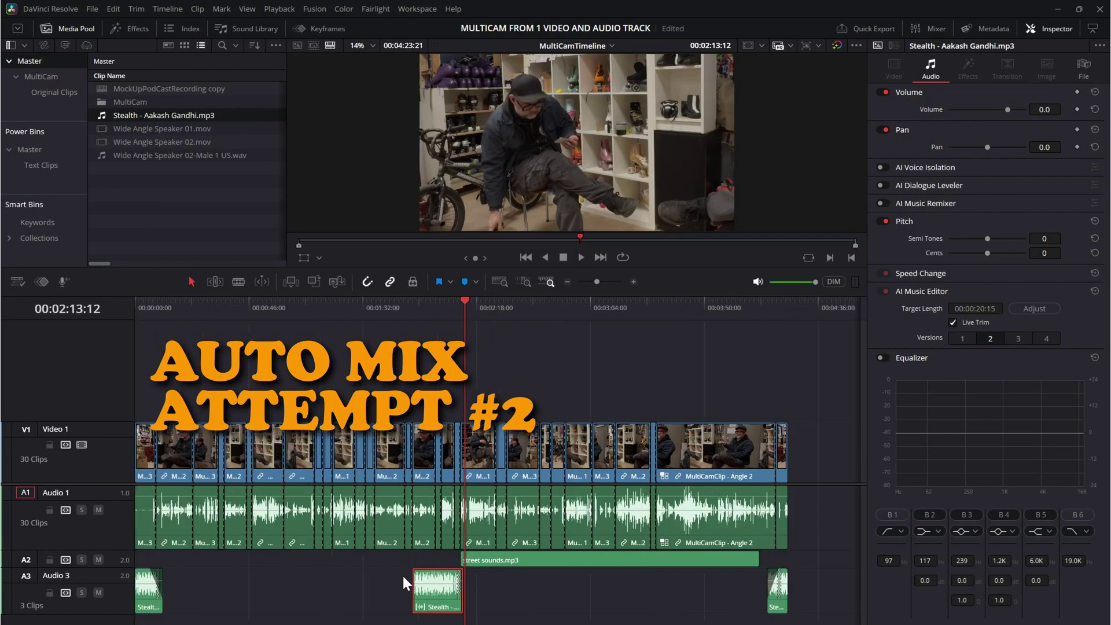
{"action": "left_click", "coordinate": [321, 599]}
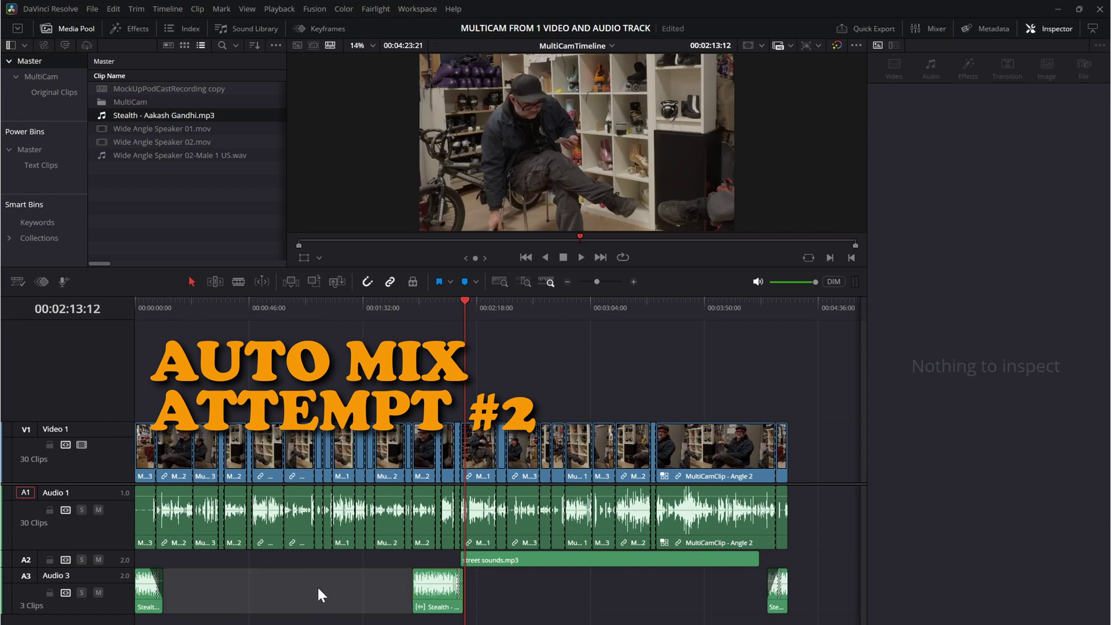
{"action": "left_click_drag", "start_coordinate": [429, 585], "coordinate": [428, 624]}
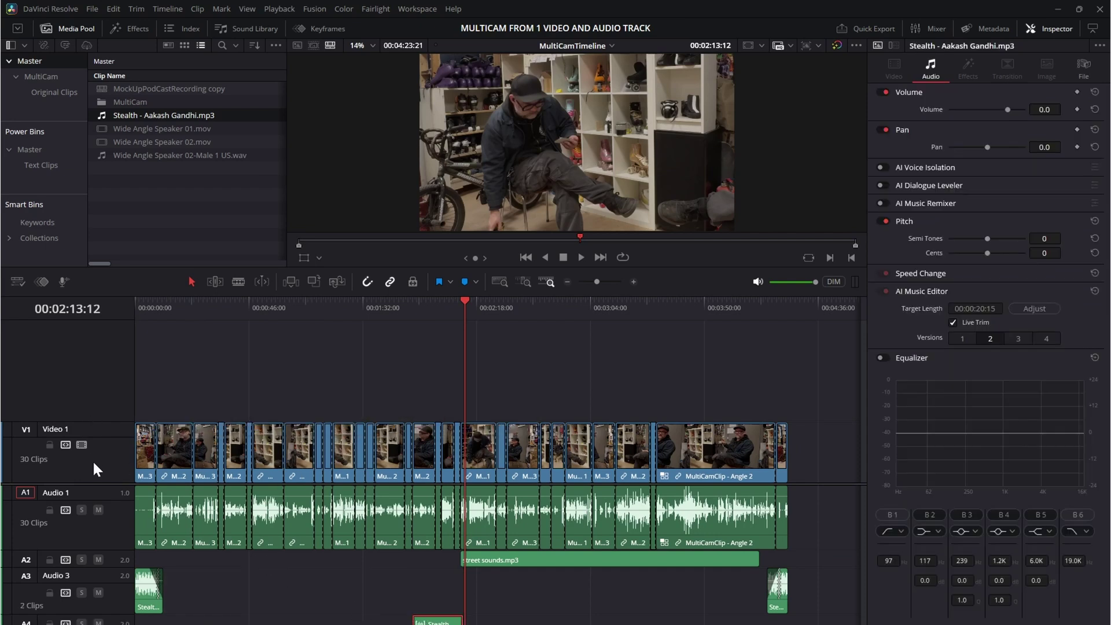
{"action": "left_click_drag", "start_coordinate": [95, 484], "coordinate": [98, 440]}
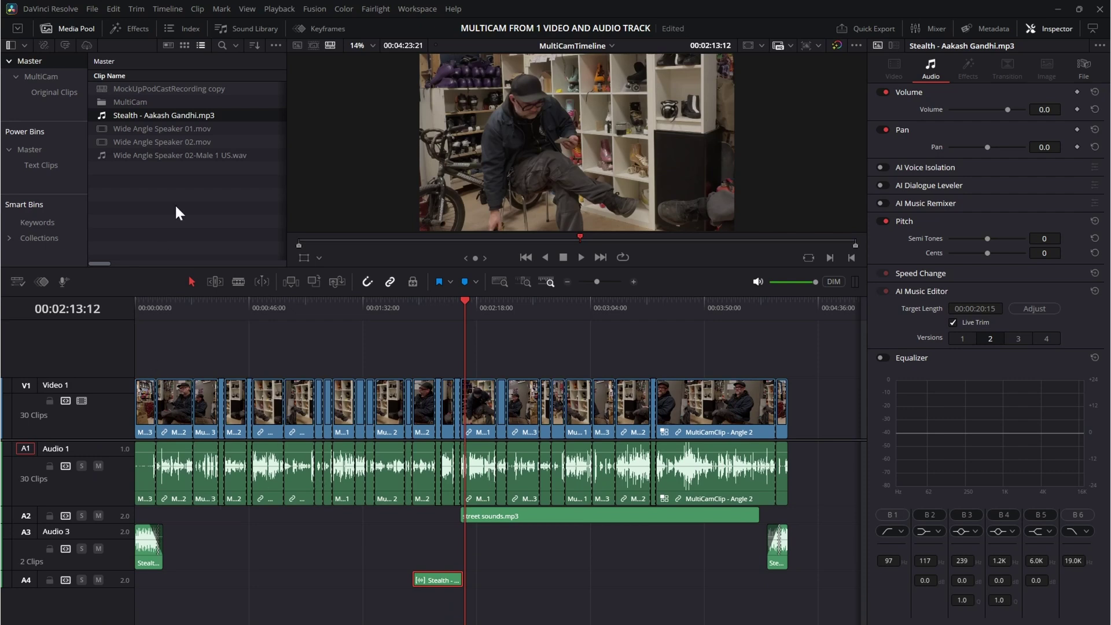
Add WideAngle from the Original Clips bin at the timeline start on new tracks, and delete only its video part.
{"action": "double_click", "coordinate": [126, 101]}
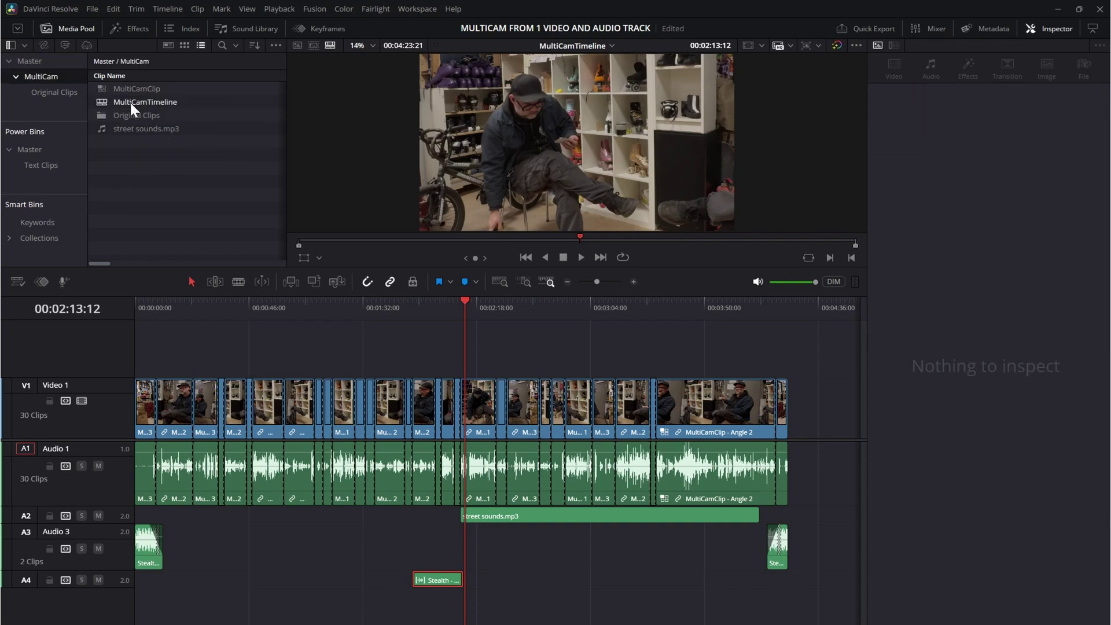
{"action": "double_click", "coordinate": [134, 115]}
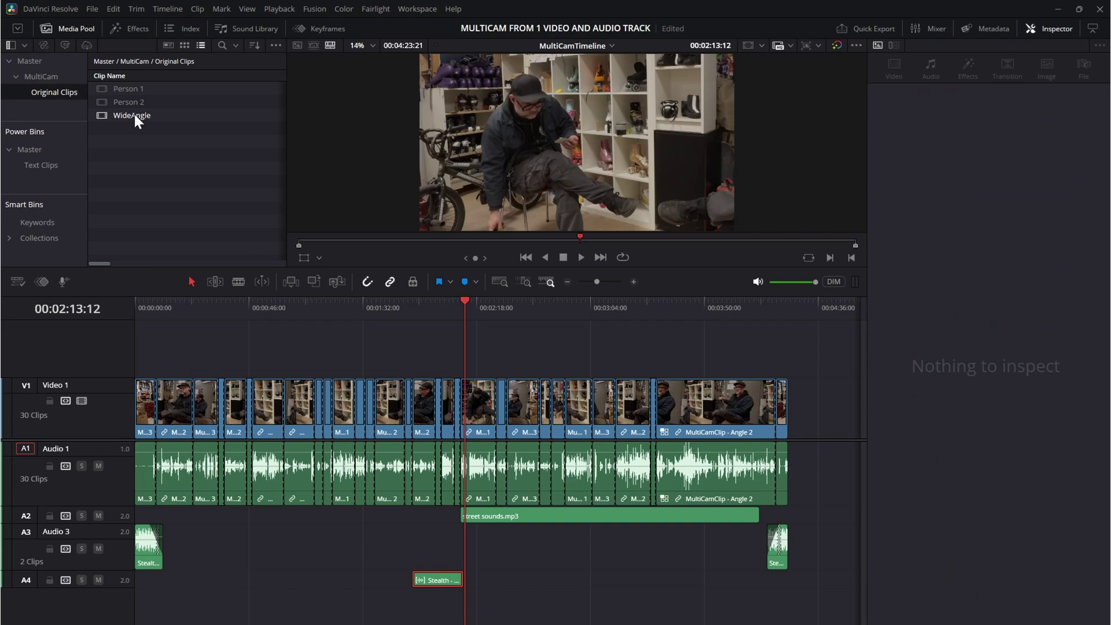
{"action": "left_click_drag", "start_coordinate": [134, 115], "coordinate": [124, 598]}
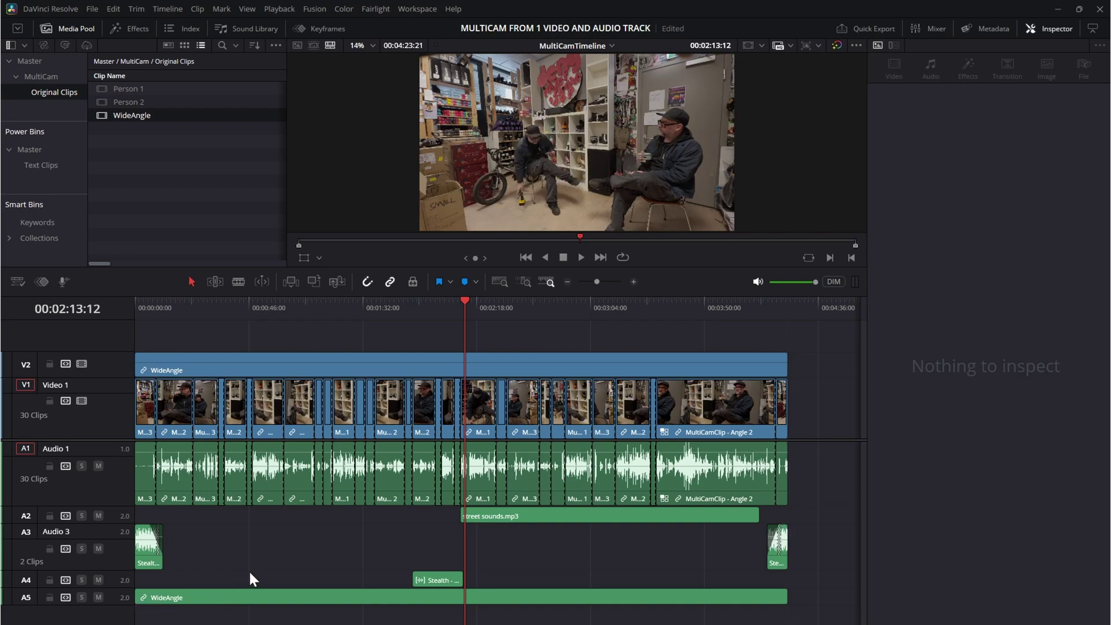
{"action": "key", "text": "Delete"}
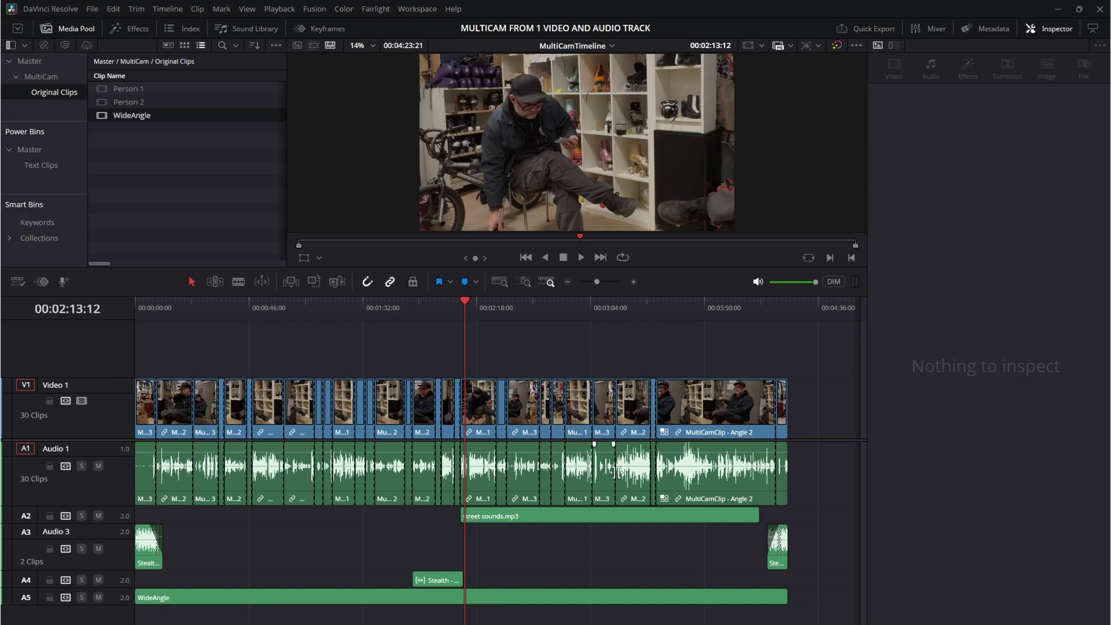
Unlink the multicam clips' audio from their video and delete all the clips on Audio 1.
{"action": "left_click_drag", "start_coordinate": [812, 475], "coordinate": [95, 494]}
{"action": "right_click", "coordinate": [739, 487]}
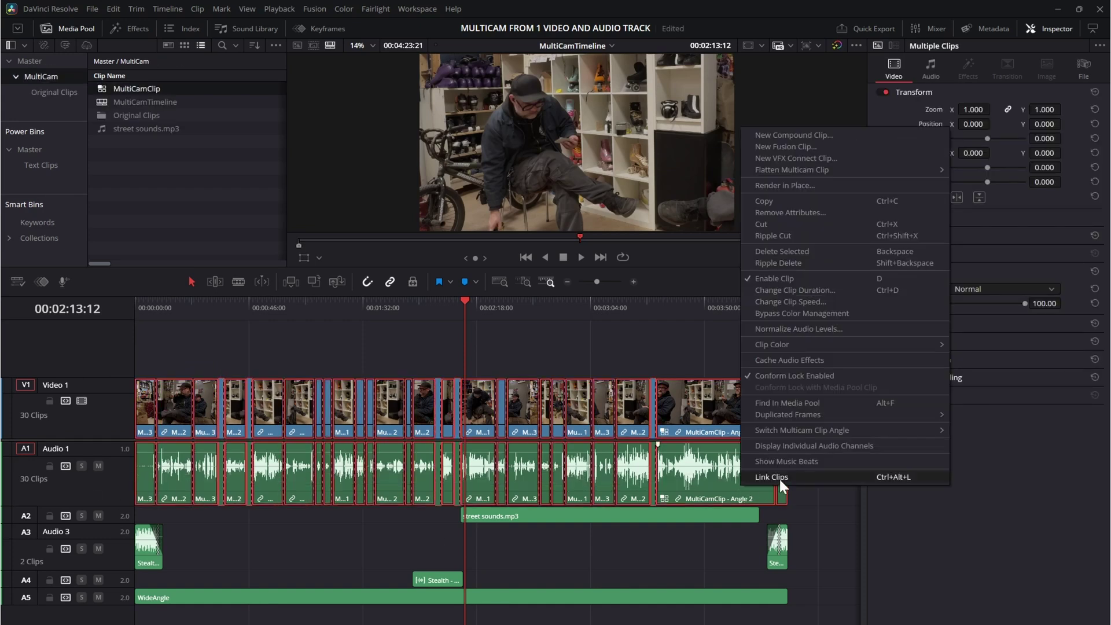
{"action": "key", "text": "Escape"}
{"action": "right_click", "coordinate": [756, 477]}
{"action": "left_click", "coordinate": [787, 467]}
{"action": "left_click_drag", "start_coordinate": [827, 468], "coordinate": [122, 475]}
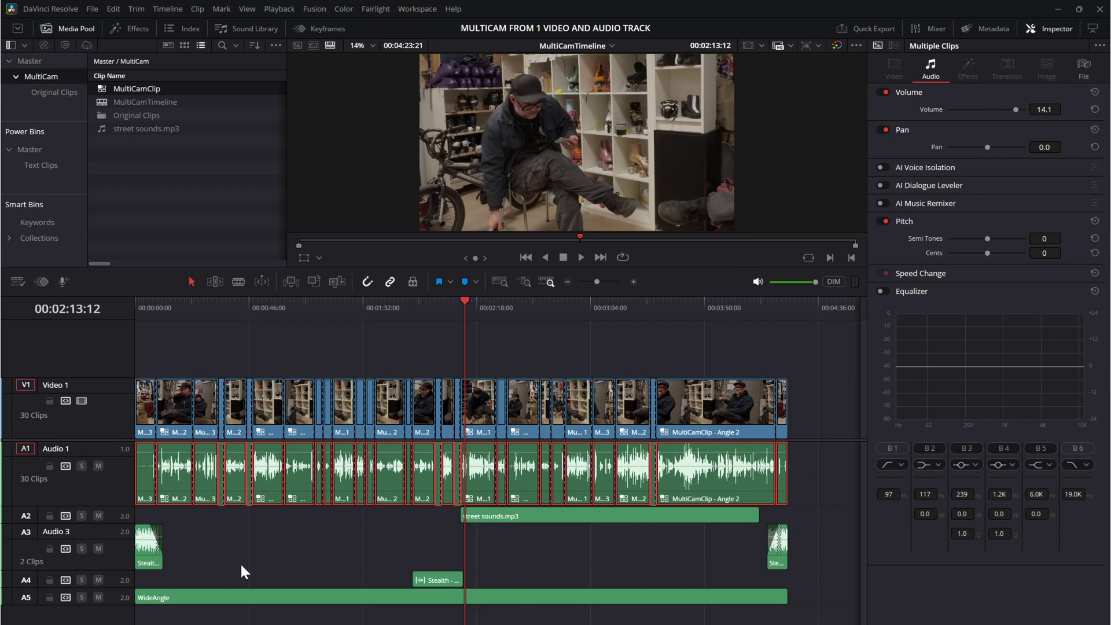
{"action": "key", "text": "Delete"}
Enlarge the Audio 5 track and change its track type to mono.
{"action": "left_click_drag", "start_coordinate": [113, 605], "coordinate": [116, 619]}
{"action": "right_click", "coordinate": [116, 619]}
{"action": "mouse_move", "coordinate": [191, 578]}
{"action": "left_click", "coordinate": [272, 586]}
Raise the WideAngle audio clip's volume to about 16.7 and move the clip from Audio 5 to Audio 1.
{"action": "left_click_drag", "start_coordinate": [273, 599], "coordinate": [274, 592]}
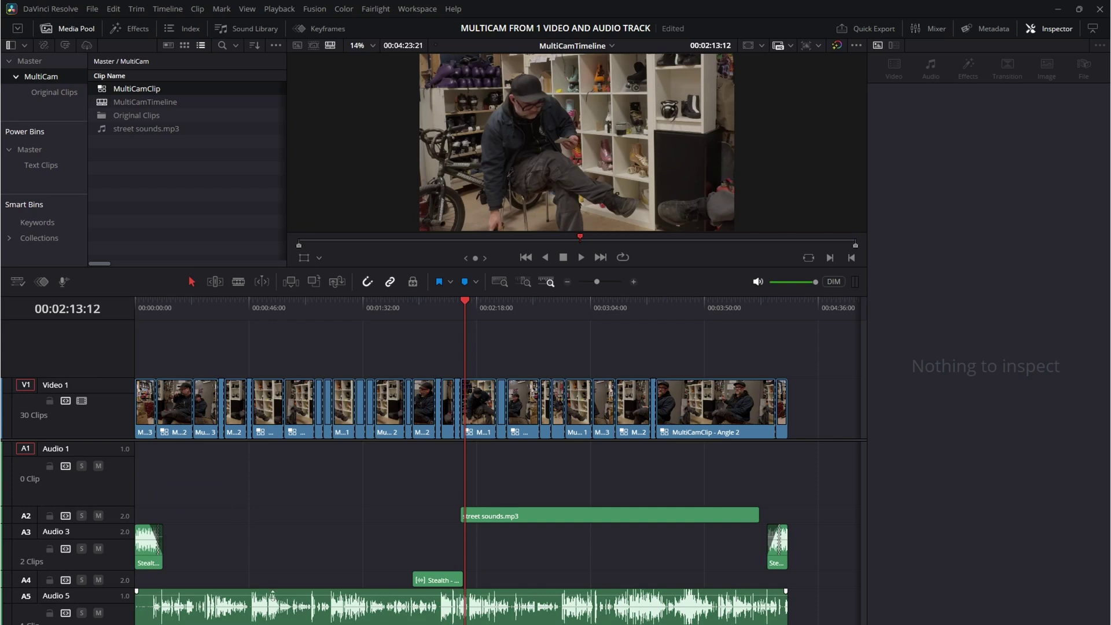
{"action": "left_click_drag", "start_coordinate": [287, 618], "coordinate": [285, 484]}
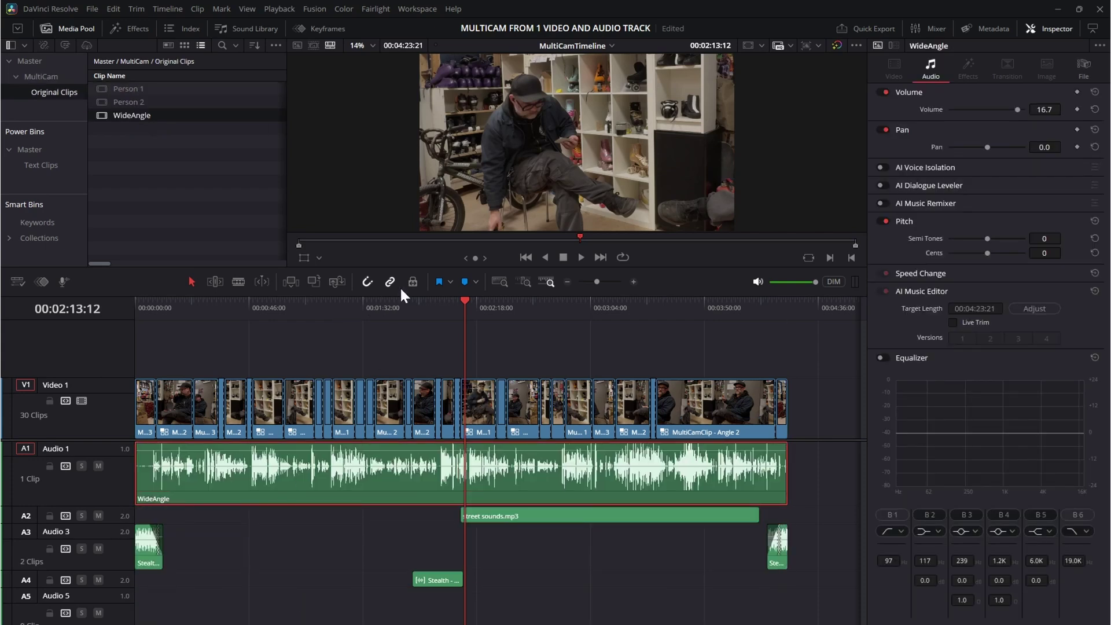
Play the timeline around the end of the middle Stealth clip and the start of the street sounds.
{"action": "left_click", "coordinate": [445, 302]}
{"action": "key", "text": "space"}
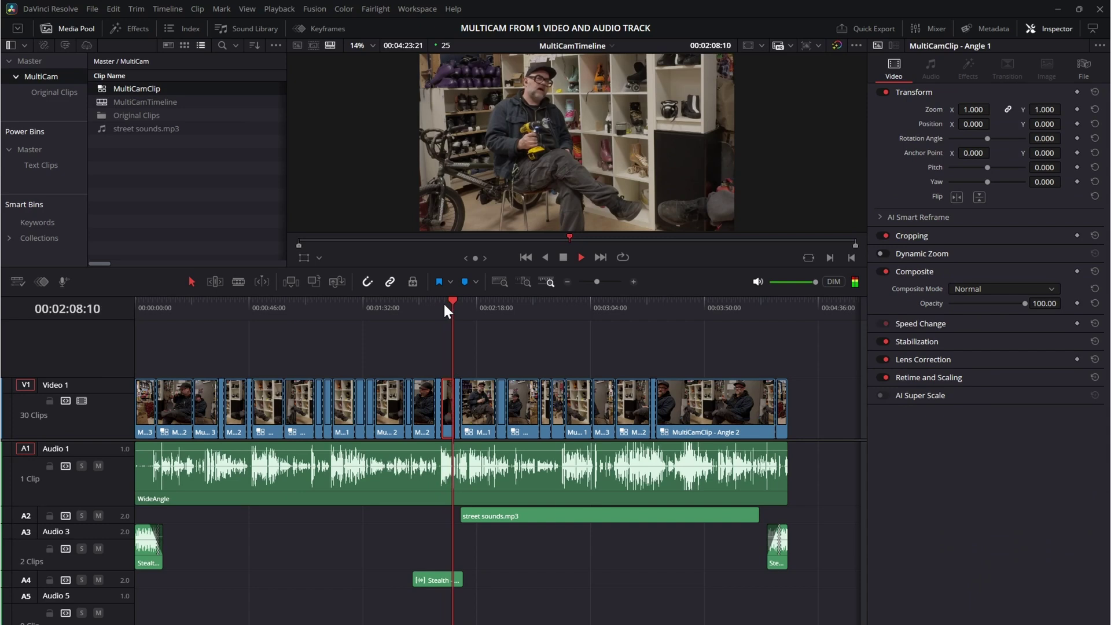
{"action": "left_click", "coordinate": [477, 306]}
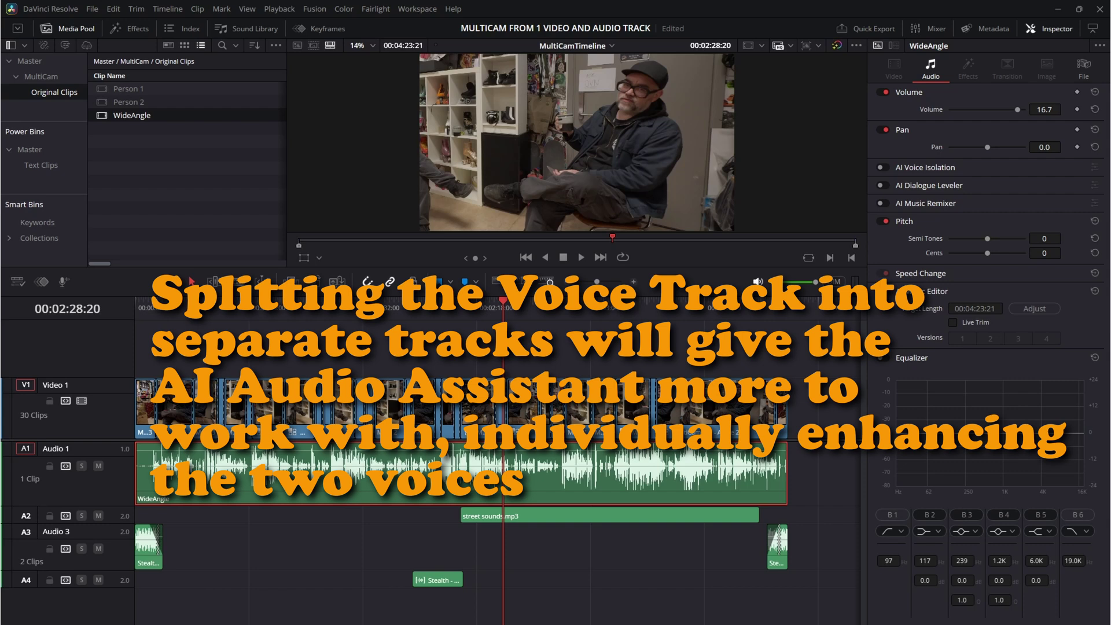
On the Fairlight page, split the Audio 1 voice clip by speaker with the AI Checkerboard to New Tracks command.
{"action": "key", "text": "shift+7"}
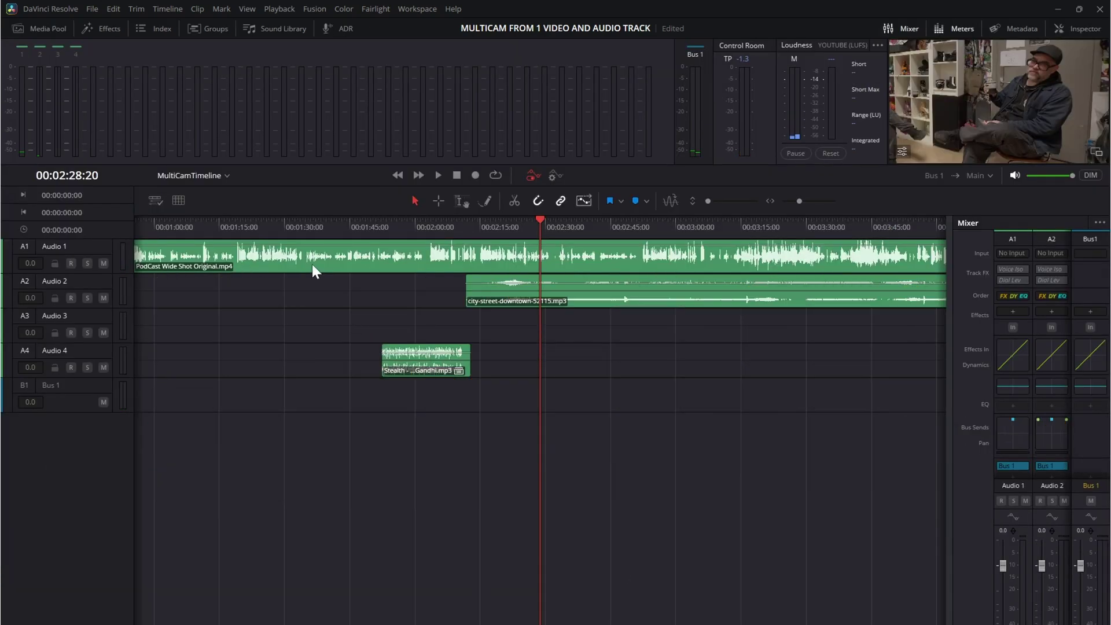
{"action": "right_click", "coordinate": [313, 264]}
{"action": "mouse_move", "coordinate": [386, 371]}
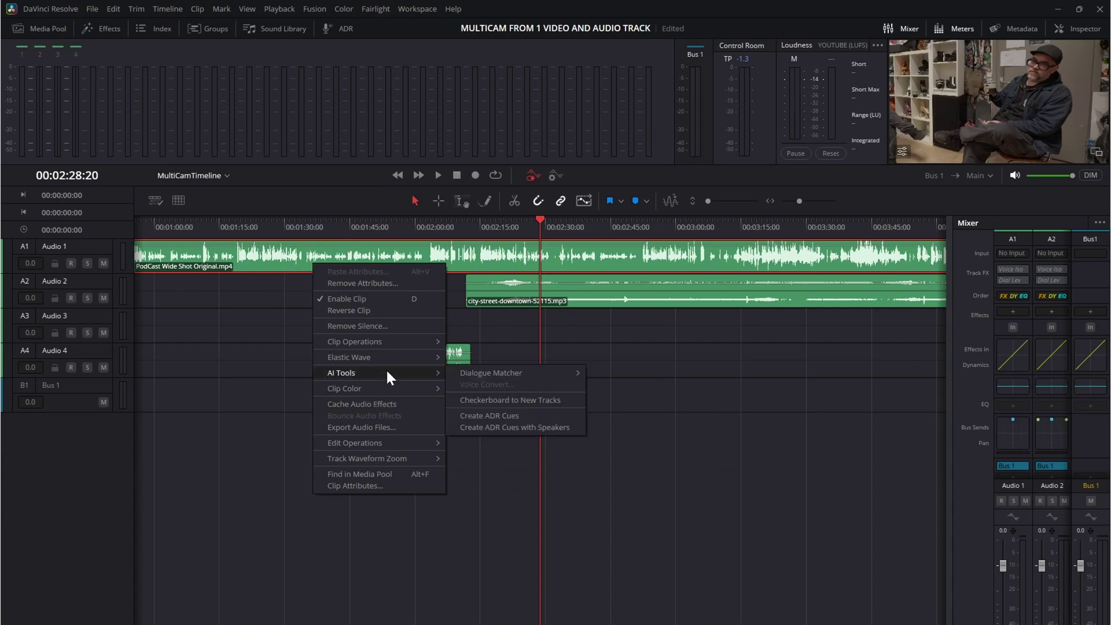
{"action": "left_click", "coordinate": [501, 400]}
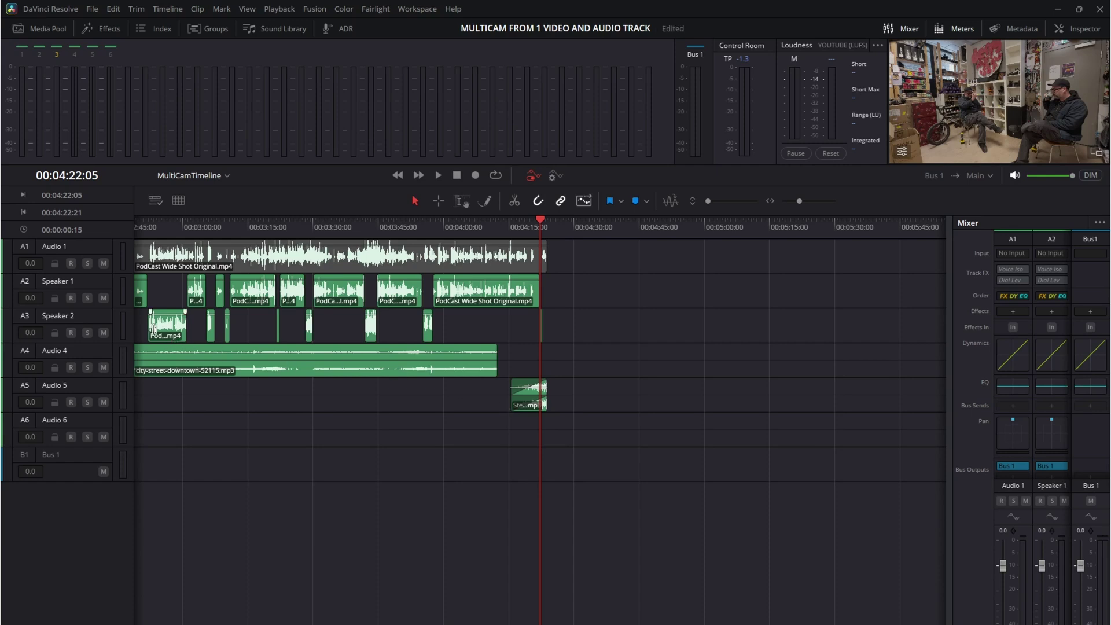
Play a part of the separated Speaker 1 and Speaker 2 tracks, and return to the Edit page.
{"action": "left_click", "coordinate": [165, 225]}
{"action": "key", "text": "space"}
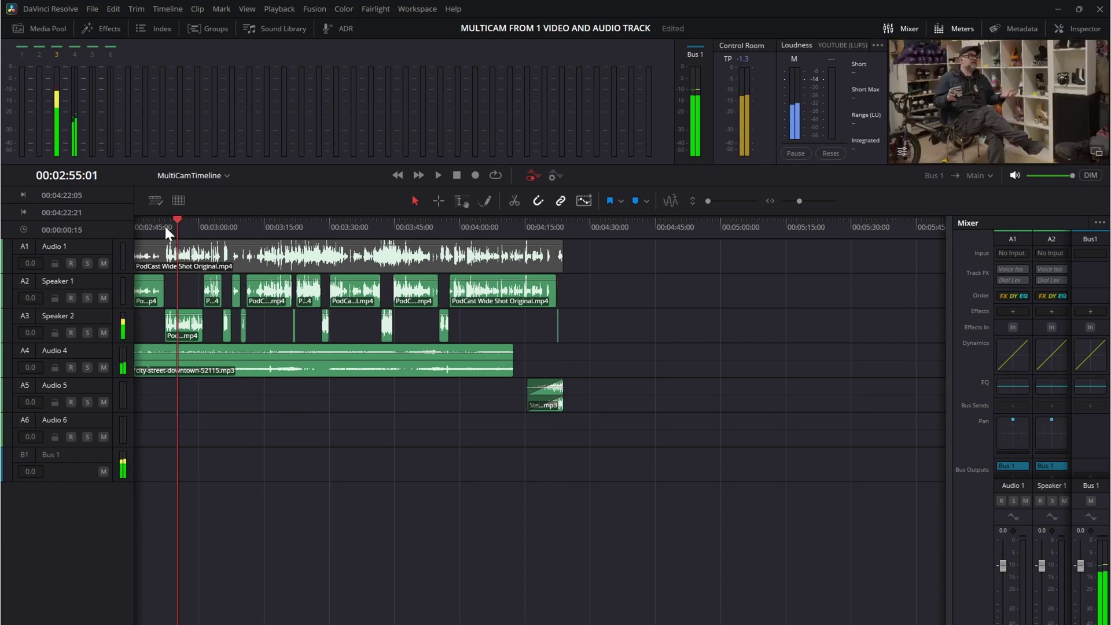
{"action": "key", "text": "space"}
{"action": "key", "text": "shift+4"}
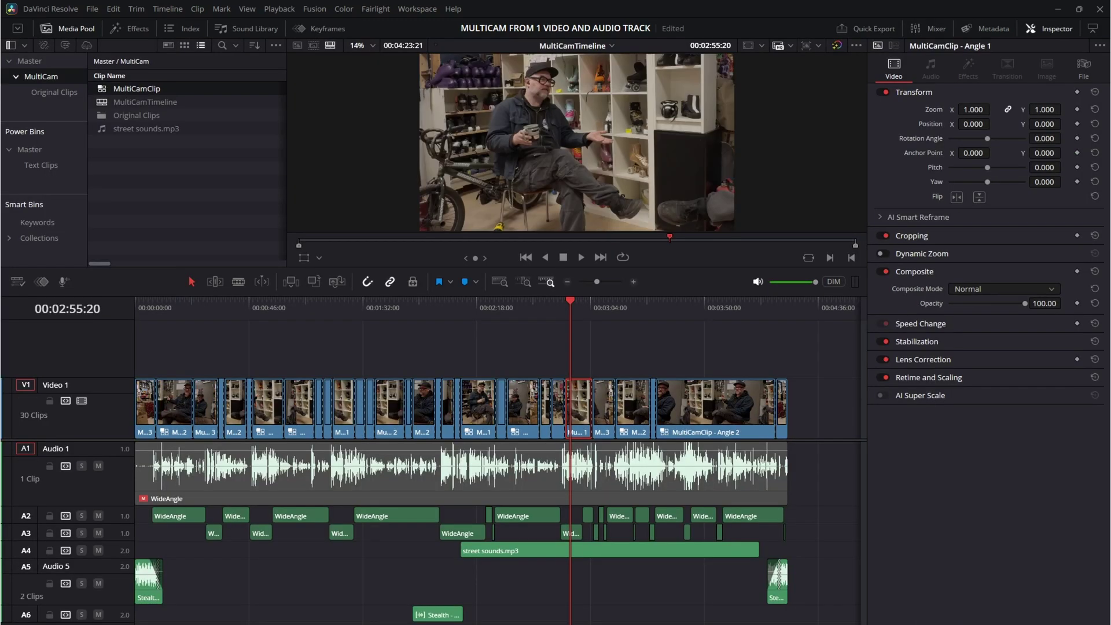
Enlarge the Speaker 1 and Speaker 2 audio tracks to show their waveforms, and play the timeline from about 1:42.
{"action": "left_click", "coordinate": [388, 307]}
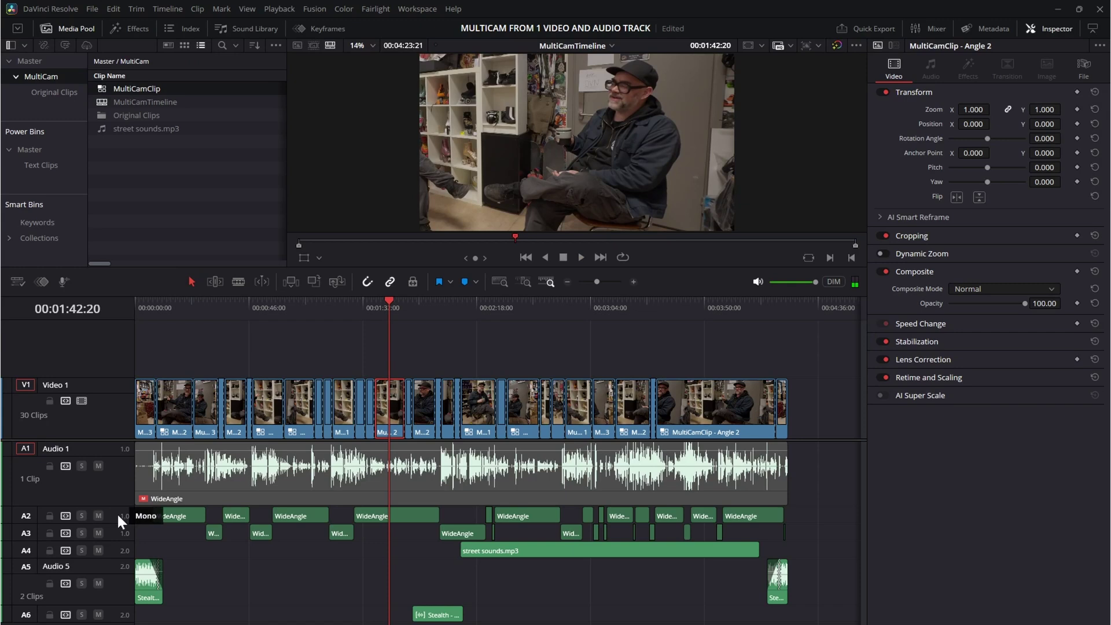
{"action": "left_click_drag", "start_coordinate": [114, 506], "coordinate": [113, 591]}
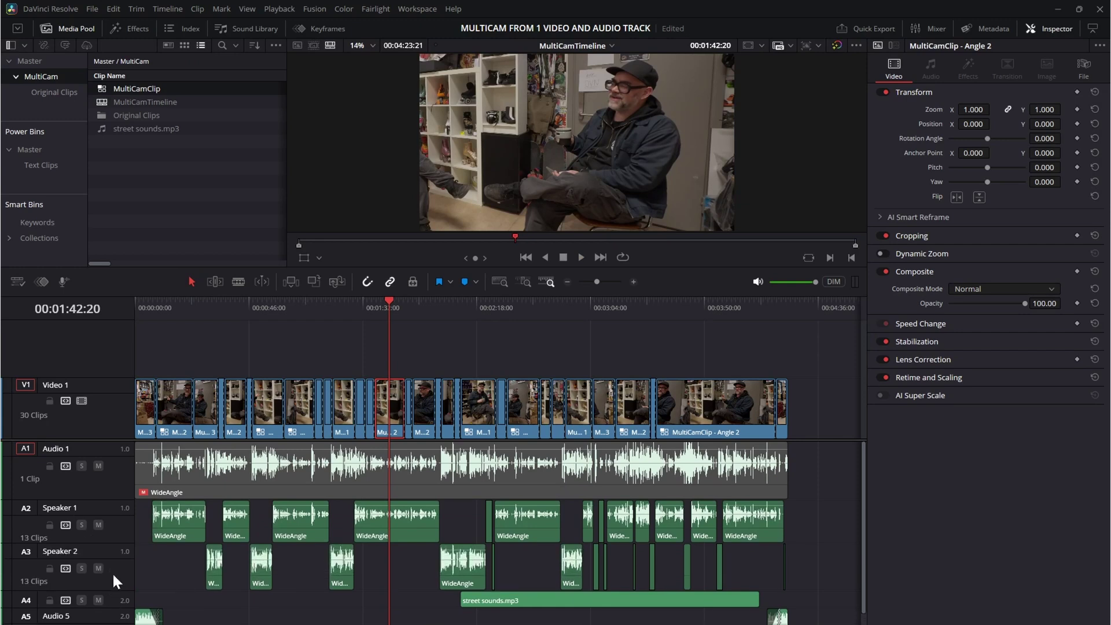
{"action": "key", "text": "space"}
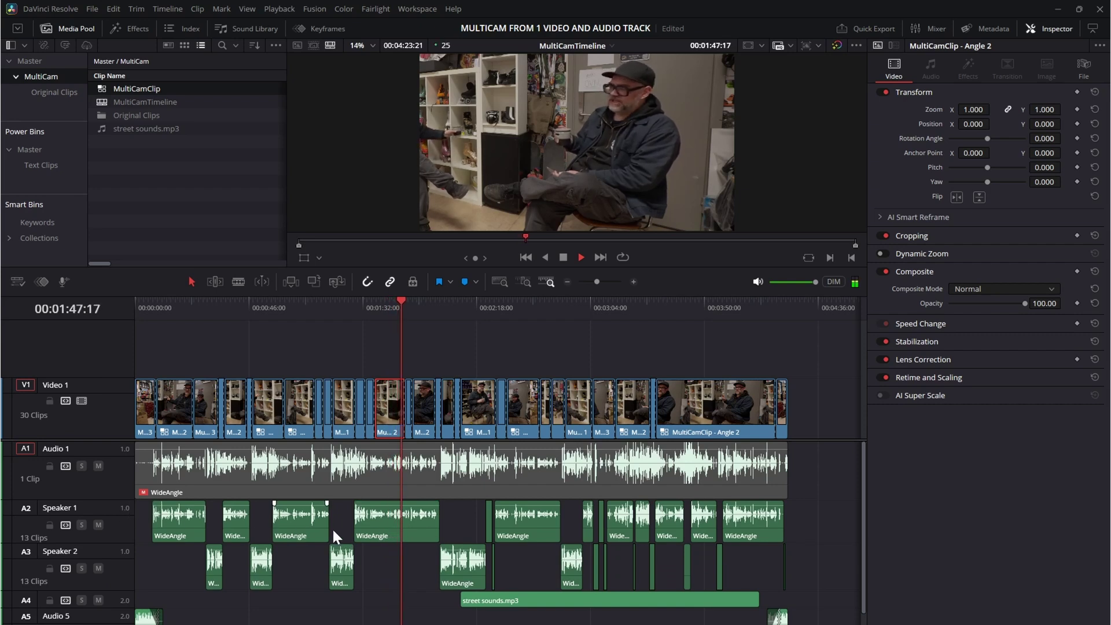
{"action": "key", "text": "space"}
{"action": "left_click", "coordinate": [167, 9]}
{"action": "mouse_move", "coordinate": [248, 127]}
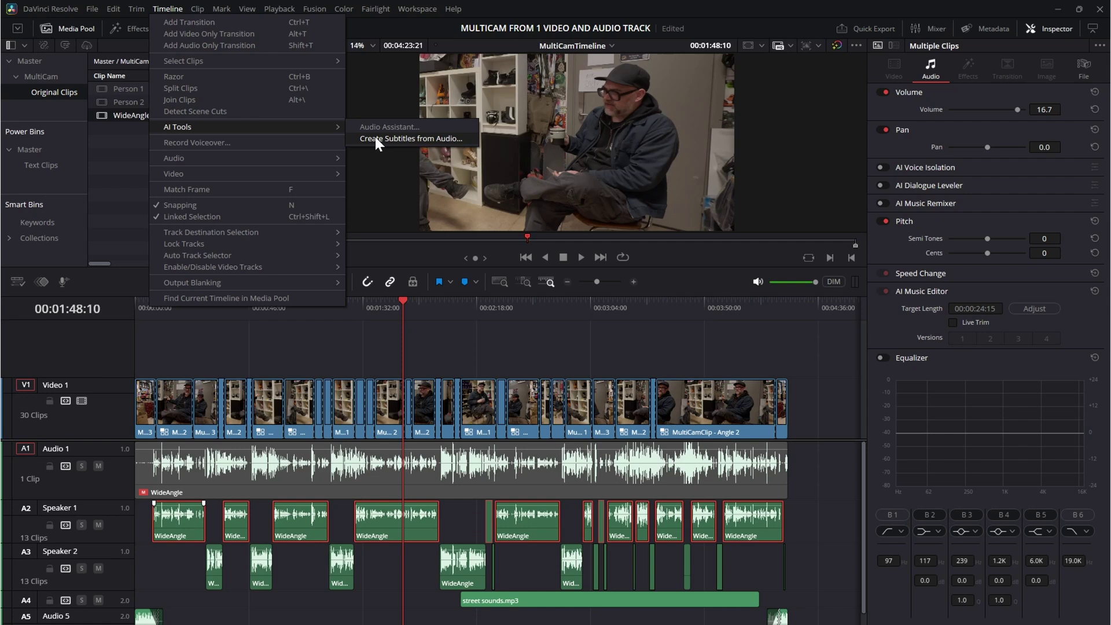
{"action": "left_click", "coordinate": [389, 582]}
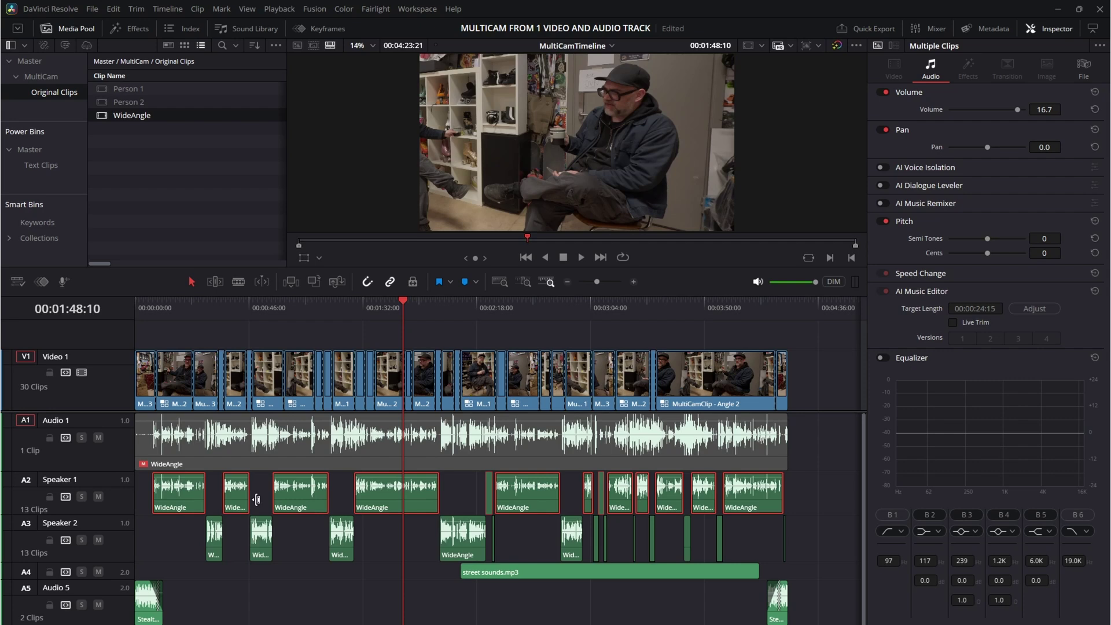
{"action": "left_click", "coordinate": [537, 570]}
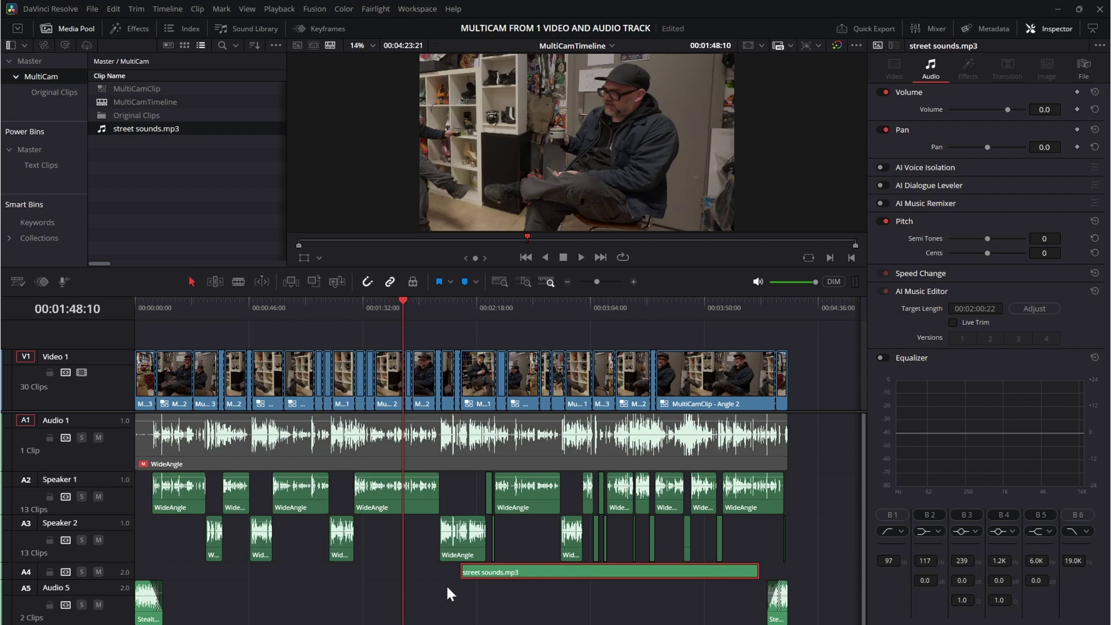
Play the timeline from about 2:00 across the change from Speaker 1 to Speaker 2, and return the playhead to about 1:58.
{"action": "left_click", "coordinate": [433, 301]}
{"action": "key", "text": "space"}
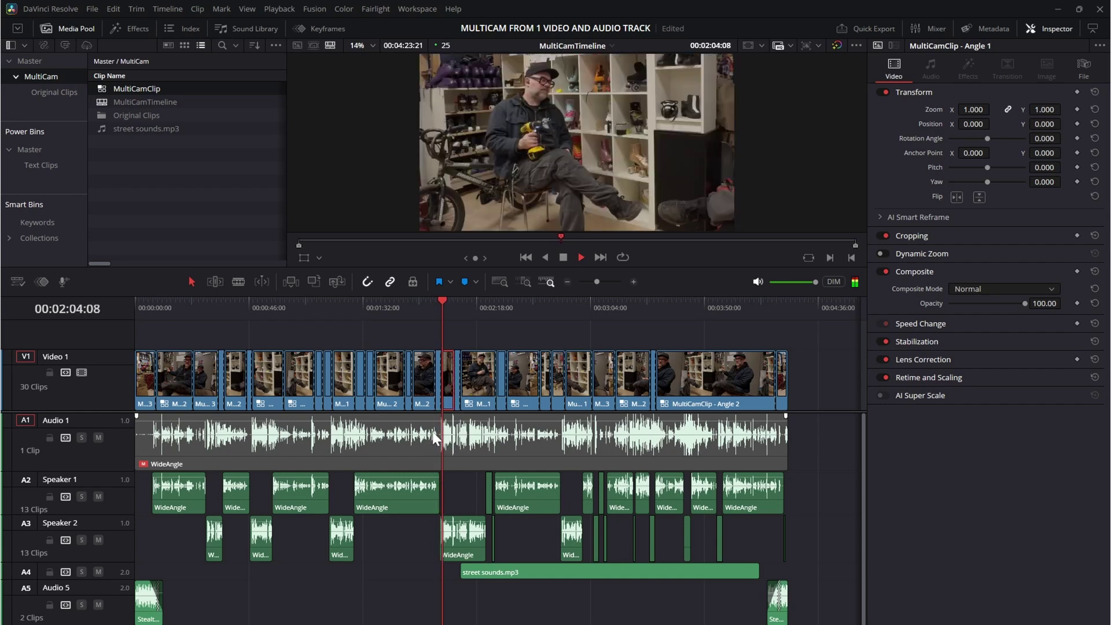
{"action": "left_click", "coordinate": [427, 305]}
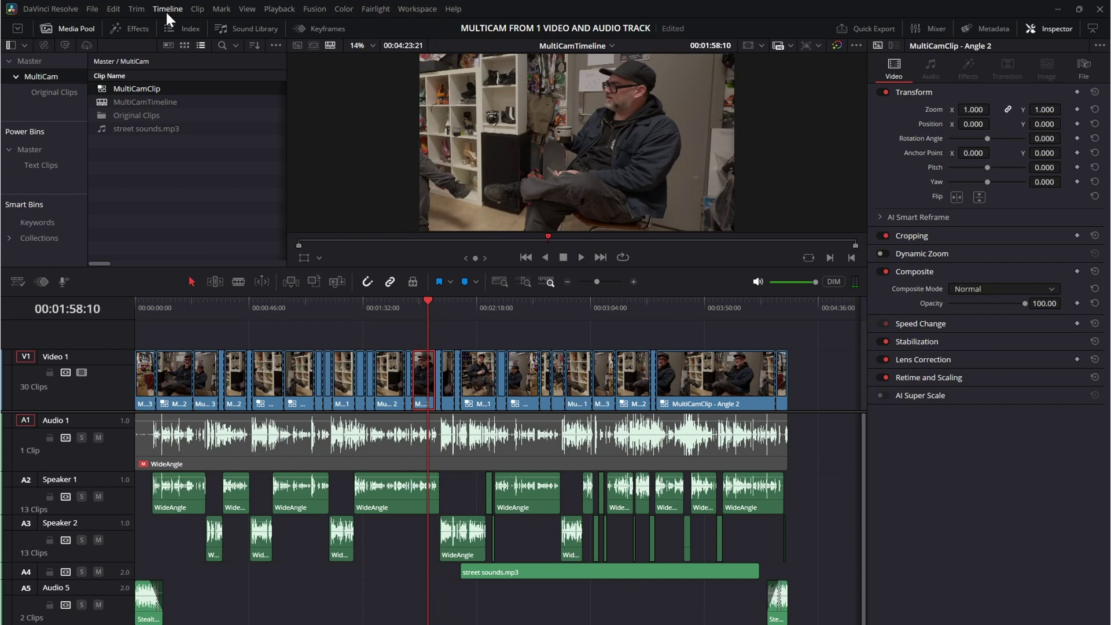
Duplicate MultiCamTimeline in the MultiCam bin and open the copy.
{"action": "left_click", "coordinate": [128, 99]}
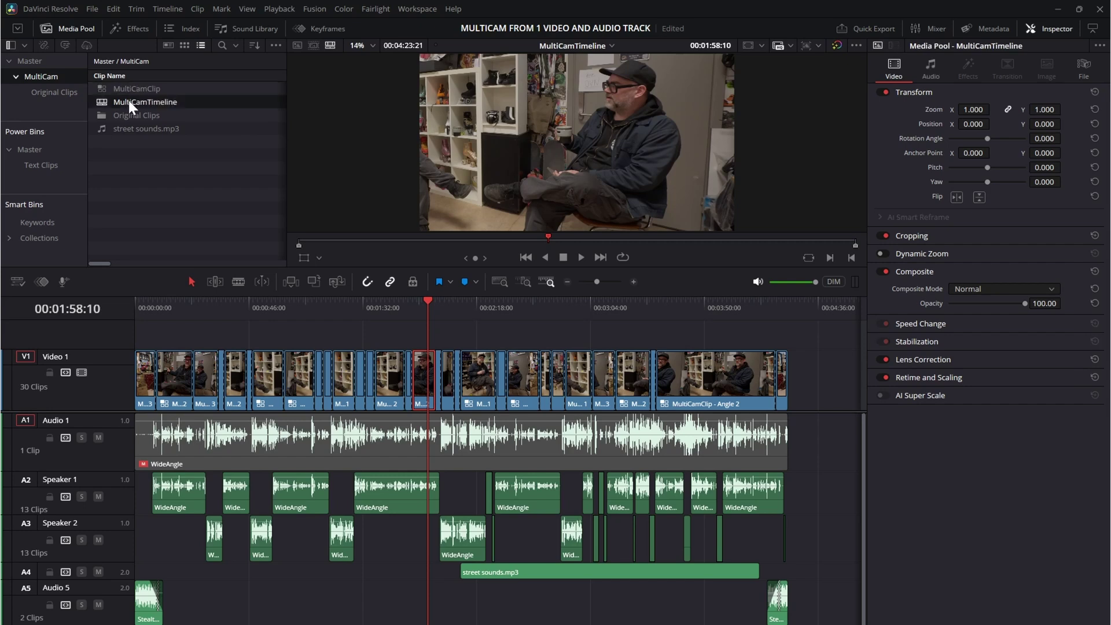
{"action": "right_click", "coordinate": [129, 100]}
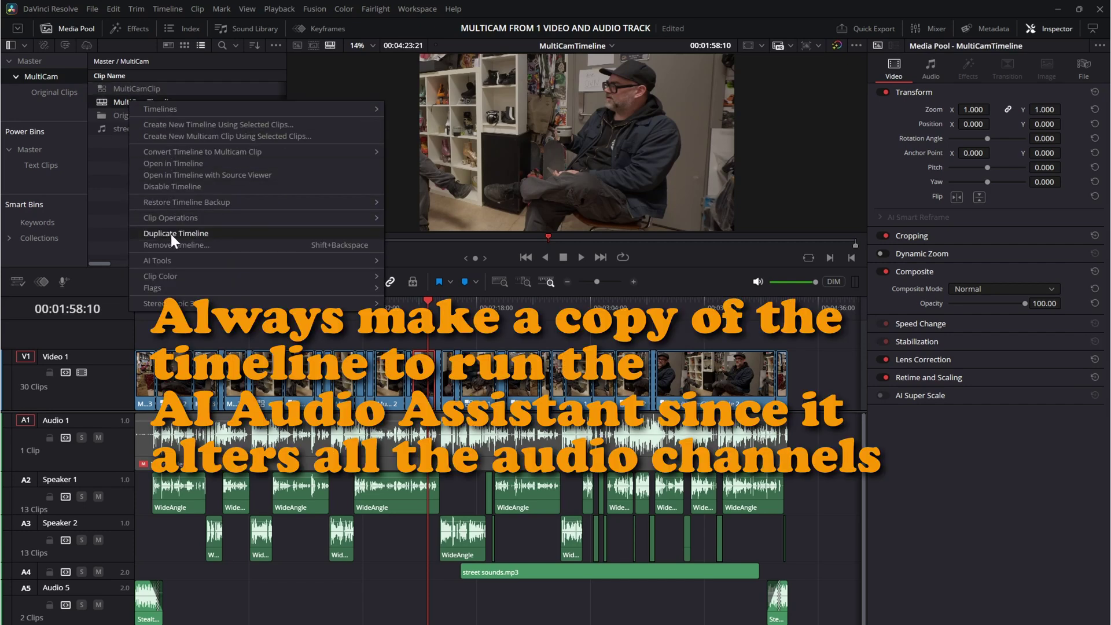
{"action": "left_click", "coordinate": [171, 233]}
{"action": "left_click", "coordinate": [116, 117]}
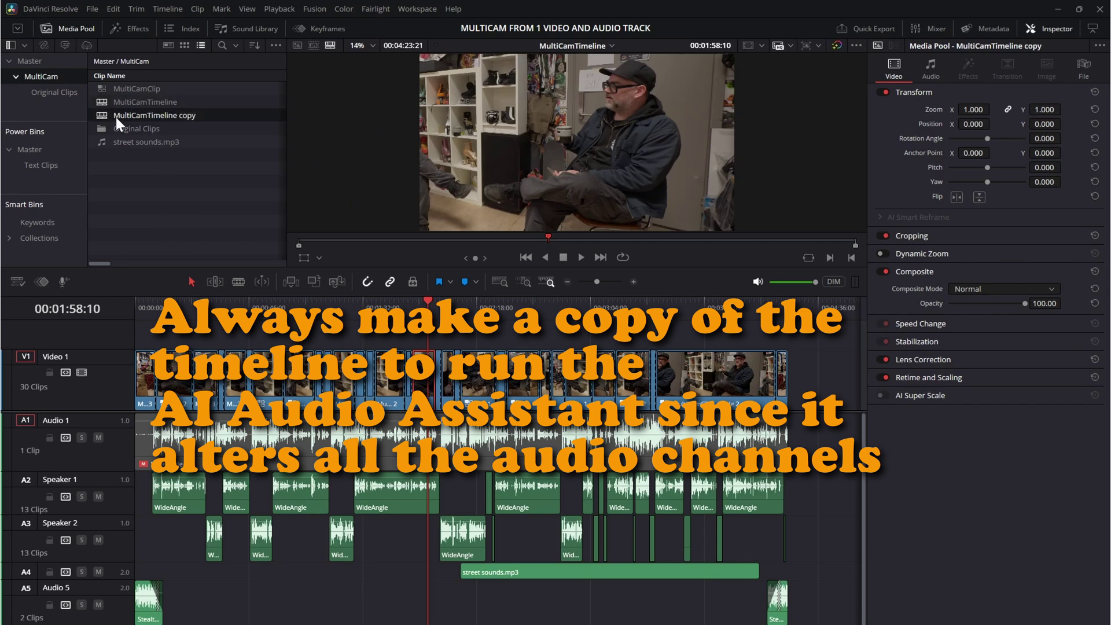
{"action": "double_click", "coordinate": [99, 115]}
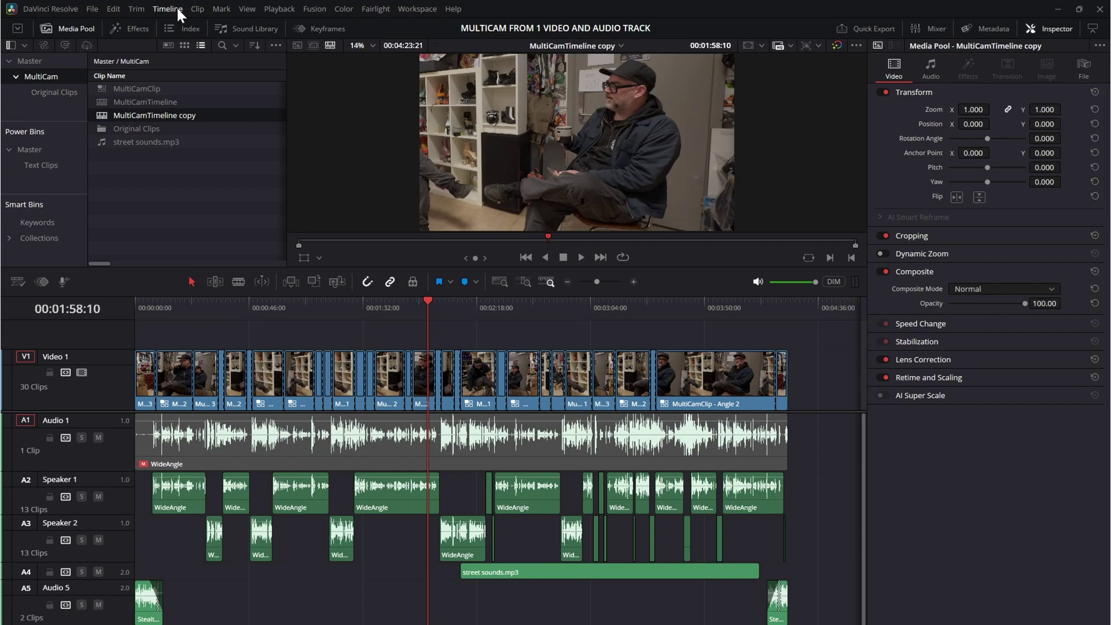
Run the AI Audio Assistant on the timeline copy with YouTube as the delivery standard.
{"action": "left_click", "coordinate": [178, 9]}
{"action": "mouse_move", "coordinate": [252, 127]}
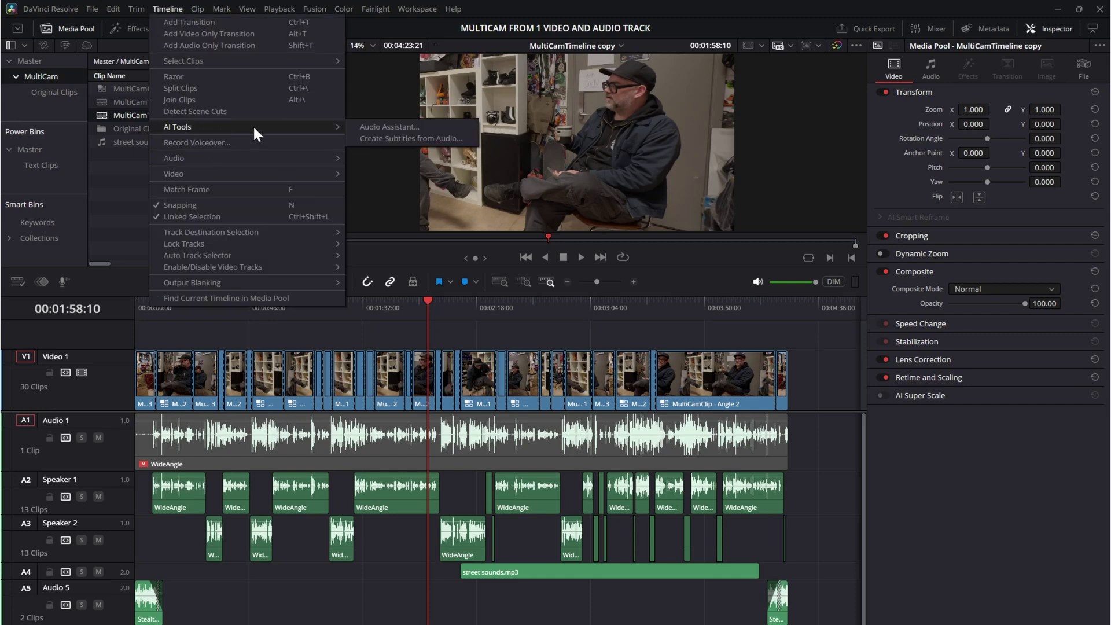
{"action": "left_click", "coordinate": [412, 128]}
{"action": "left_click", "coordinate": [559, 330]}
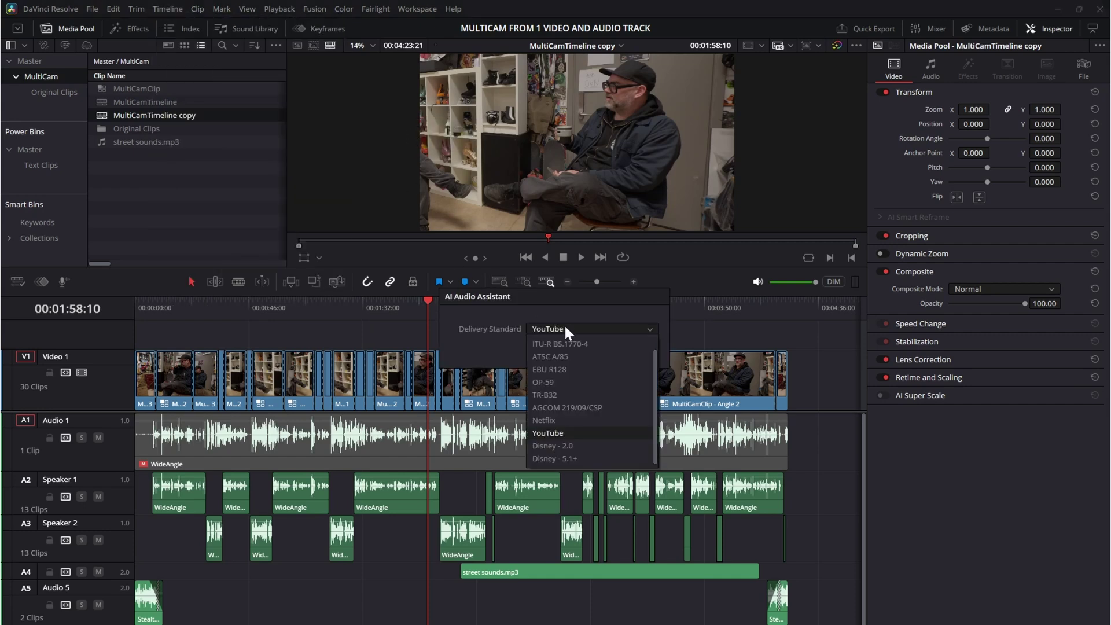
{"action": "left_click", "coordinate": [563, 327]}
{"action": "left_click", "coordinate": [635, 352]}
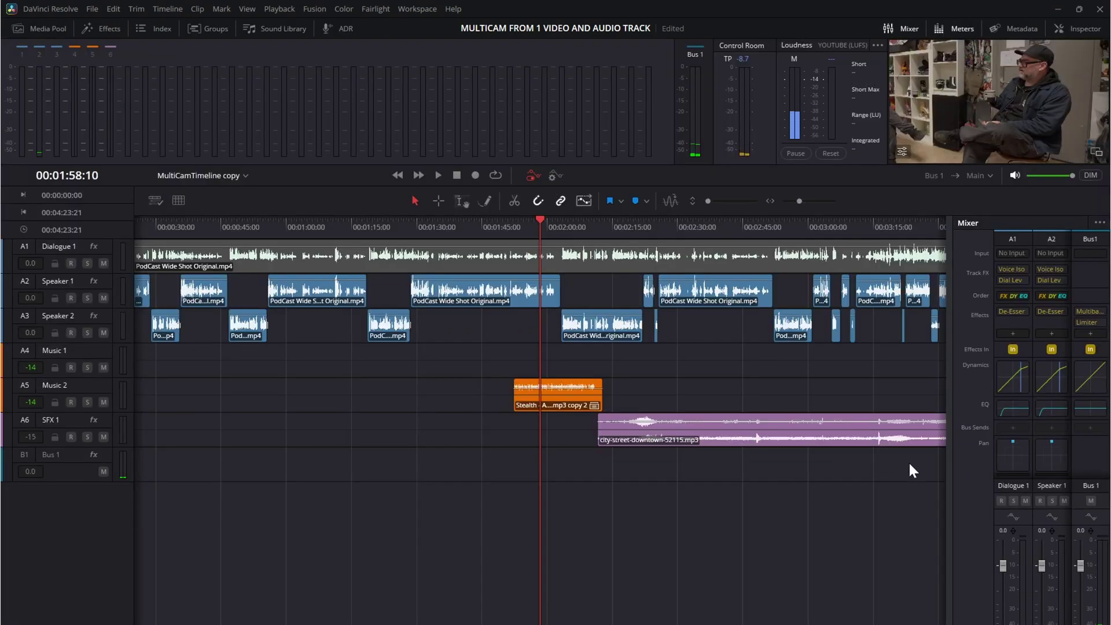
Widen the Fairlight Mixer to show every track's channel strip, and fit the whole timeline in the remaining space.
{"action": "left_click_drag", "start_coordinate": [952, 470], "coordinate": [744, 477]}
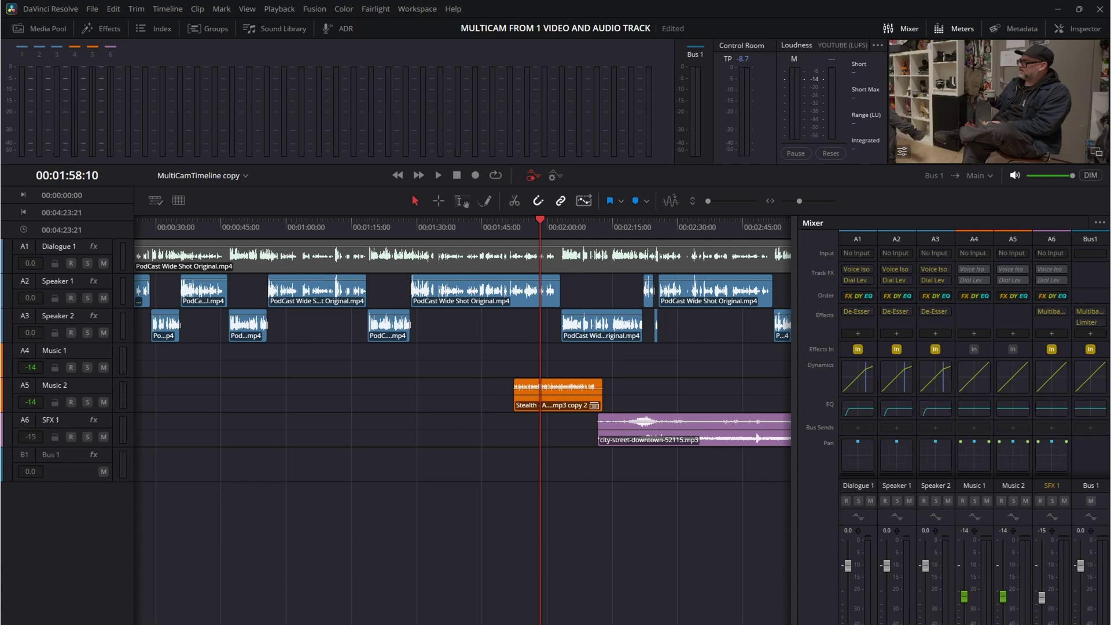
{"action": "key", "text": "shift+z"}
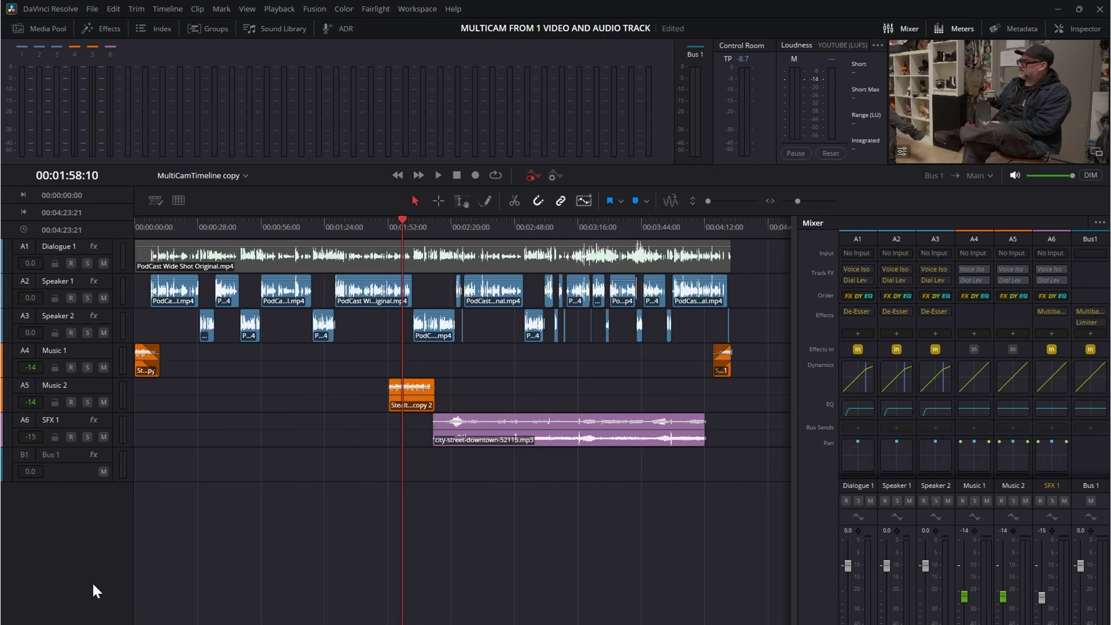
Play the AI-mixed timeline copy from about 0:07 and again from about 1:05 to check levels and loudness.
{"action": "left_click", "coordinate": [187, 223]}
{"action": "left_click", "coordinate": [148, 224]}
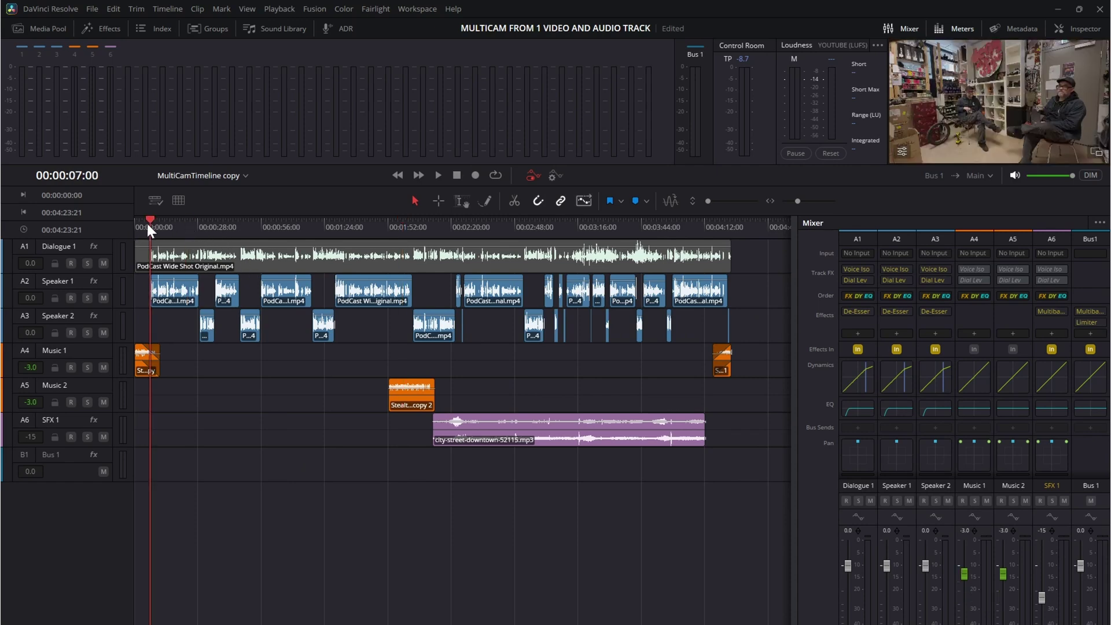
{"action": "key", "text": "space"}
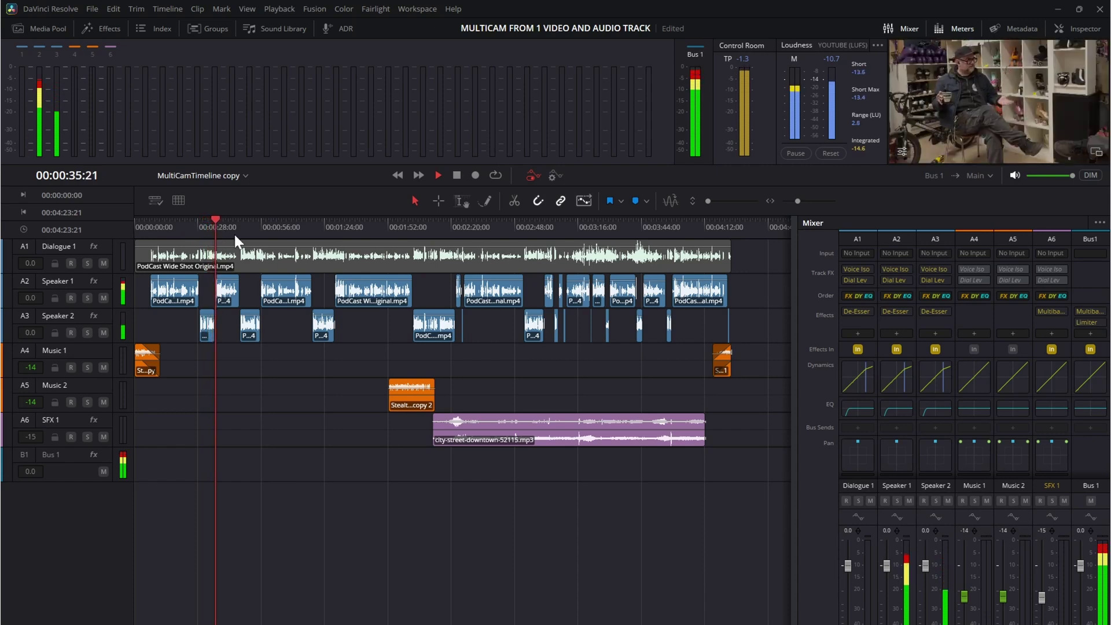
{"action": "key", "text": "space"}
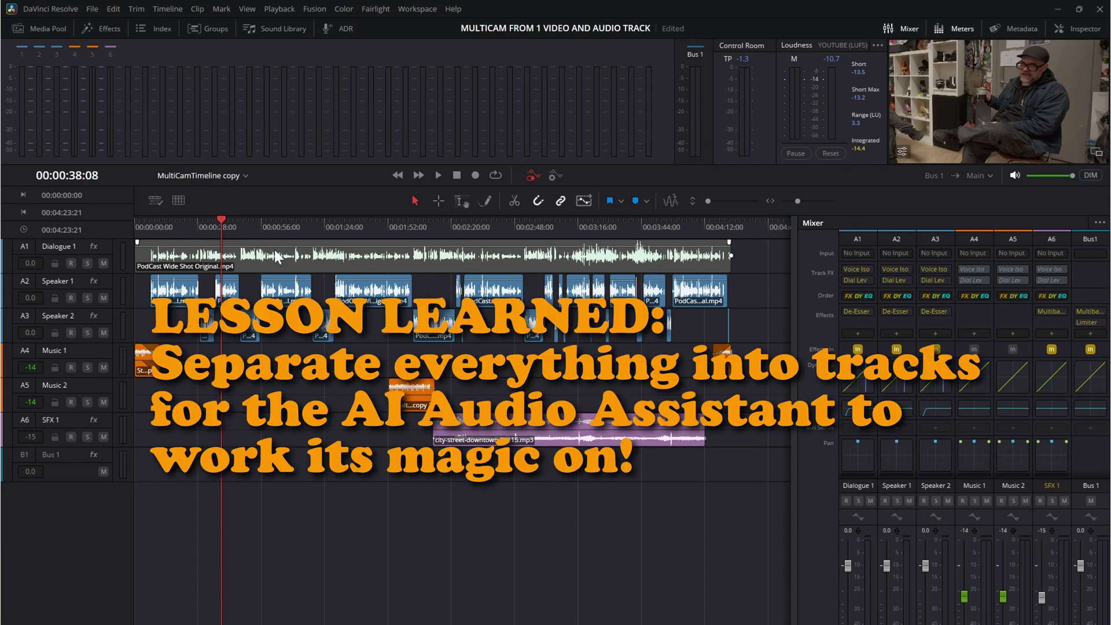
{"action": "left_click", "coordinate": [280, 226]}
{"action": "key", "text": "space"}
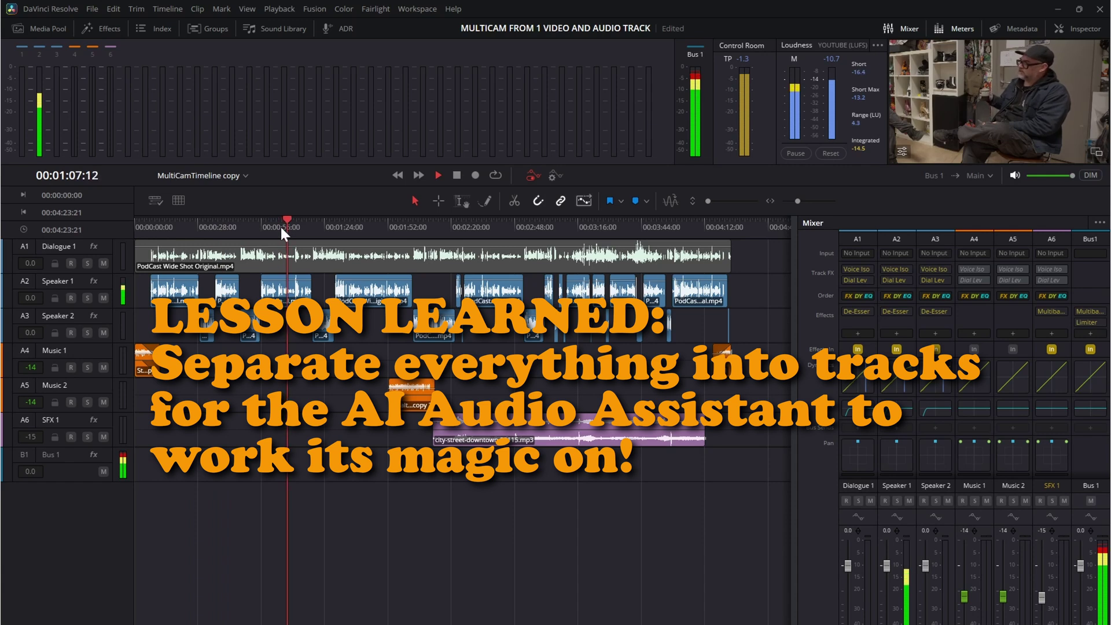
Return to the Edit page, open the original MultiCamTimeline and play its unprocessed voices between about 0:28 and 0:46.
{"action": "key", "text": "shift+4"}
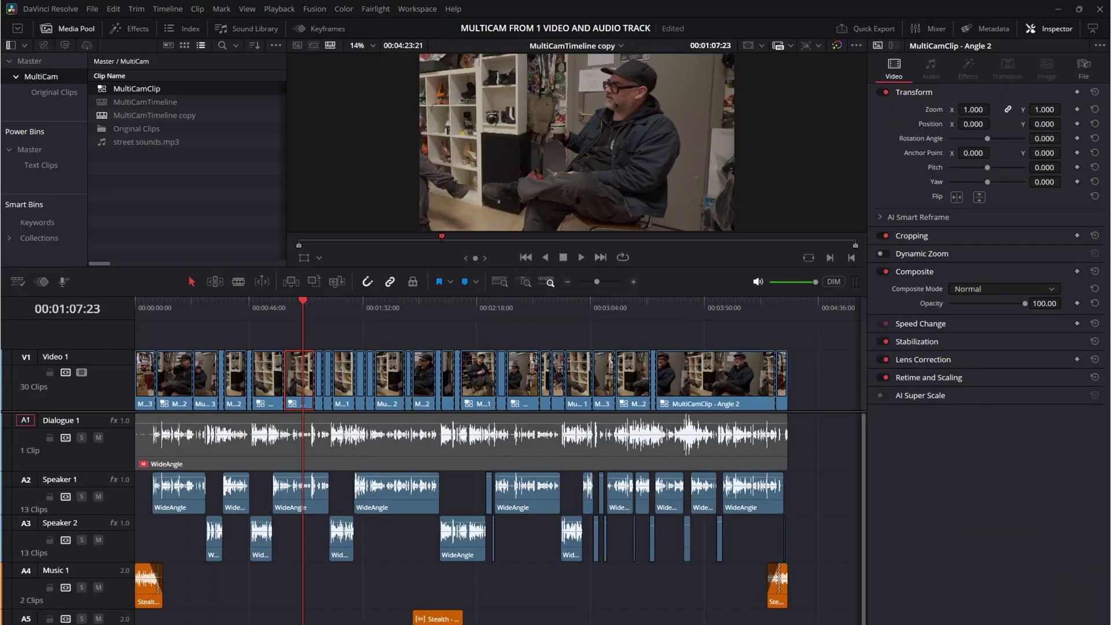
{"action": "double_click", "coordinate": [102, 104]}
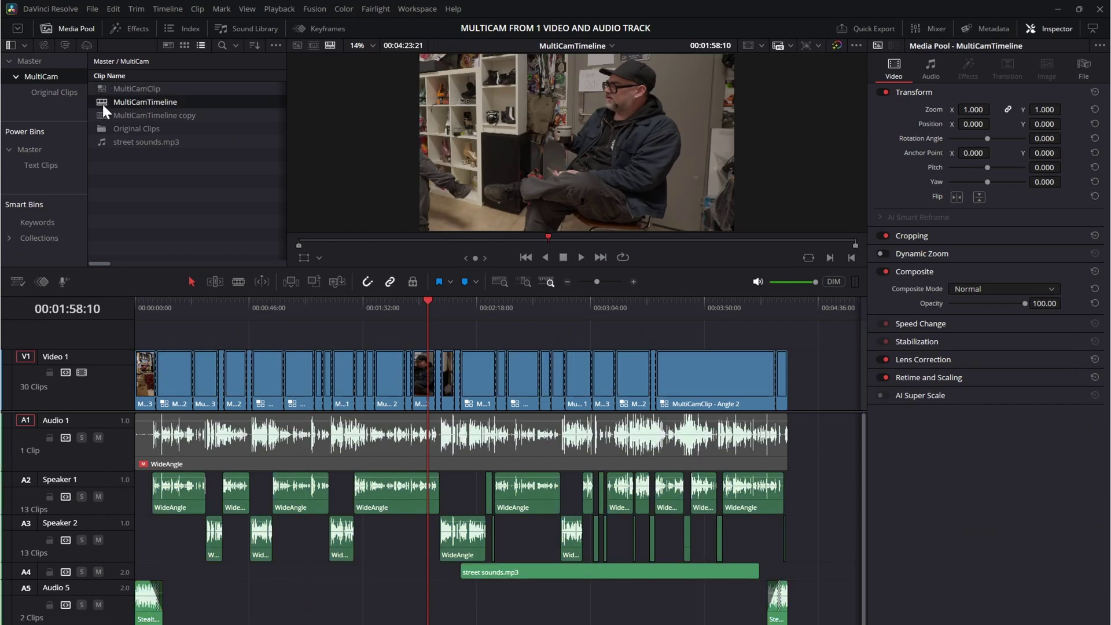
{"action": "left_click", "coordinate": [204, 308]}
{"action": "key", "text": "space"}
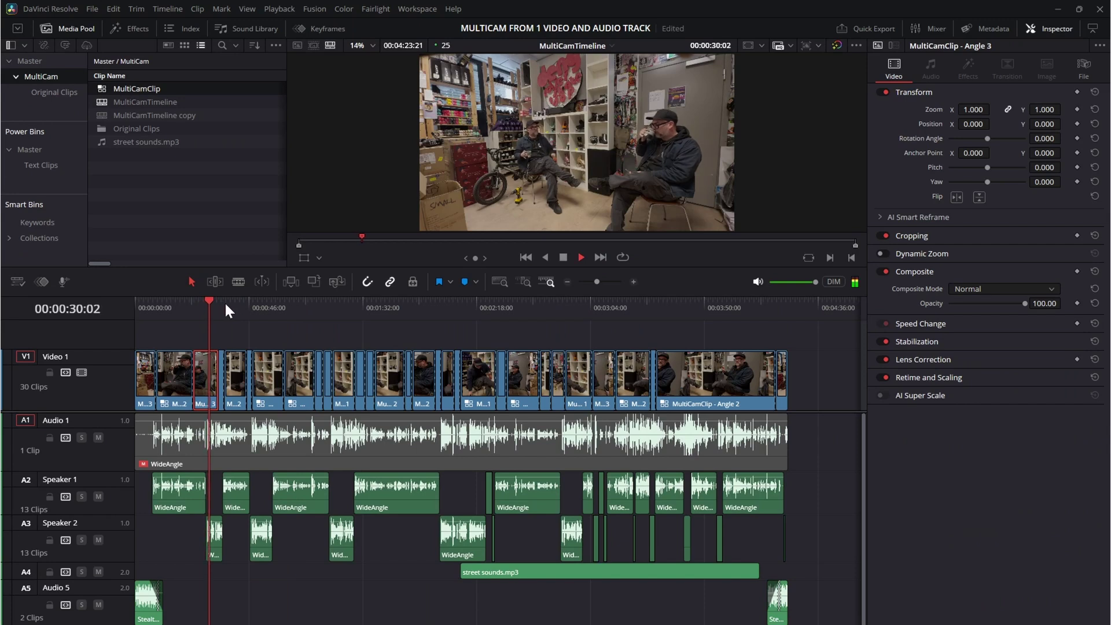
{"action": "left_click", "coordinate": [231, 301]}
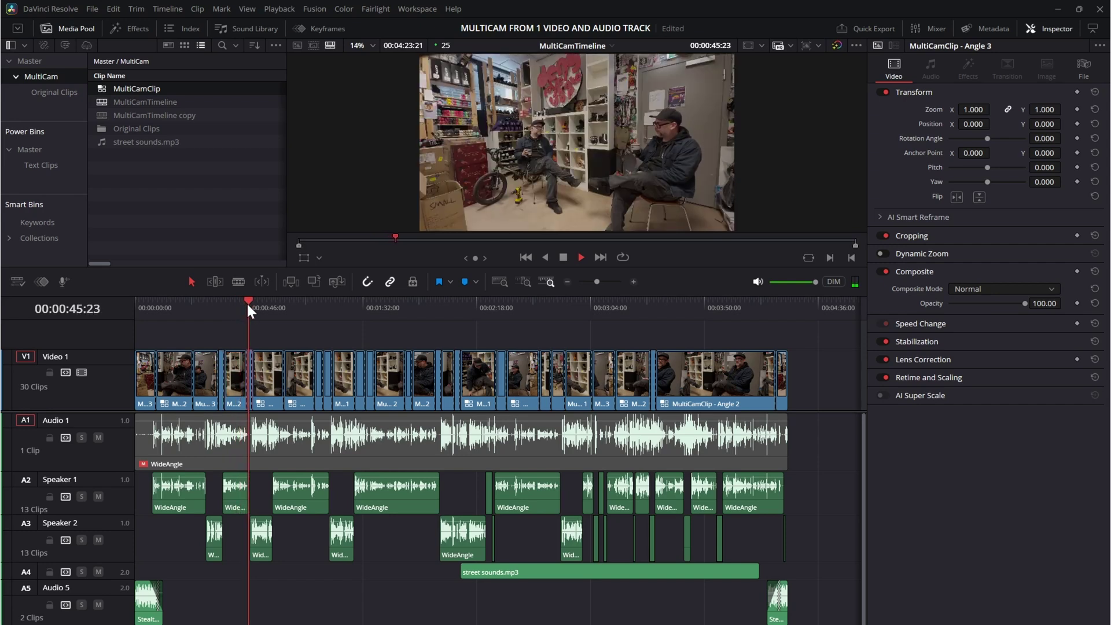
{"action": "key", "text": "space"}
{"action": "left_click", "coordinate": [234, 304]}
{"action": "key", "text": "space"}
{"action": "key", "text": "space"}
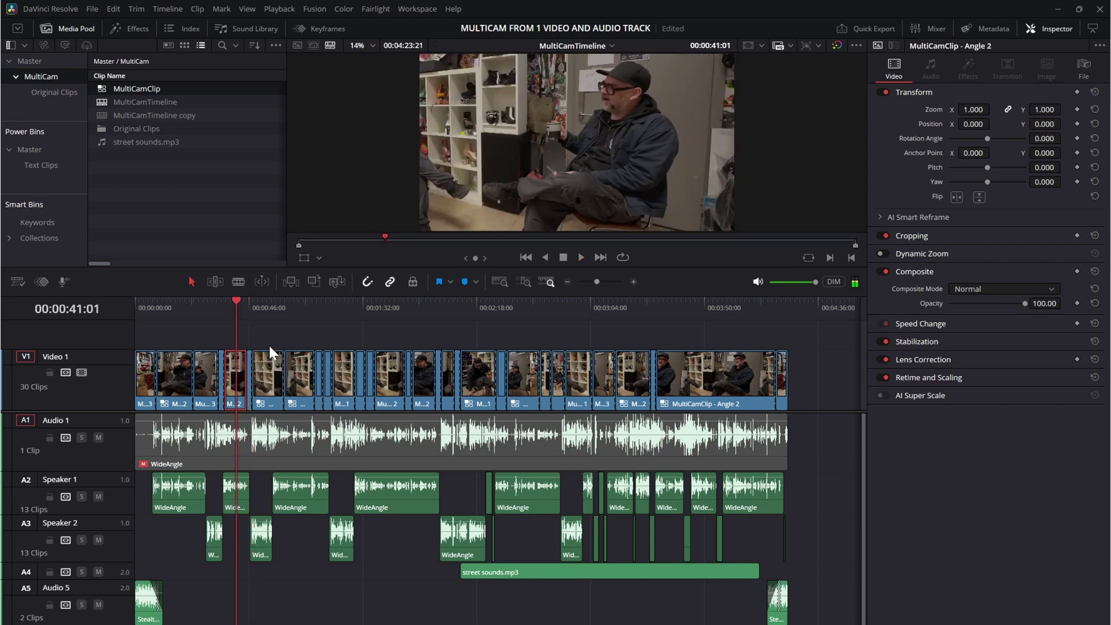
Open MultiCamTimeline copy and play its AI-mixed voices around 0:40 and 0:50 for comparison with the original.
{"action": "double_click", "coordinate": [103, 114]}
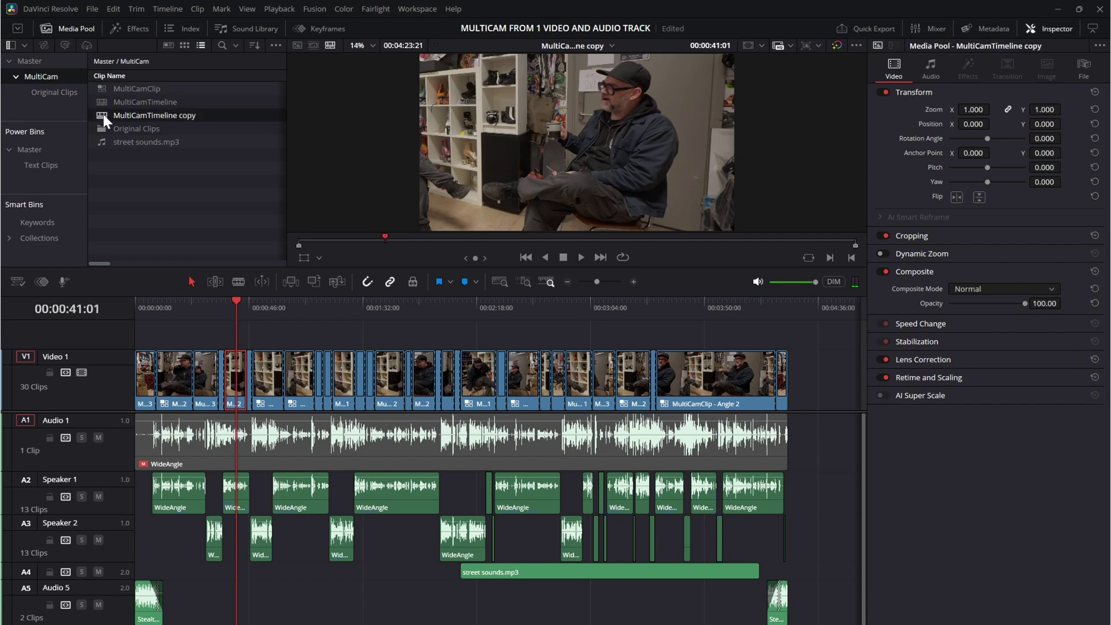
{"action": "left_click", "coordinate": [236, 306]}
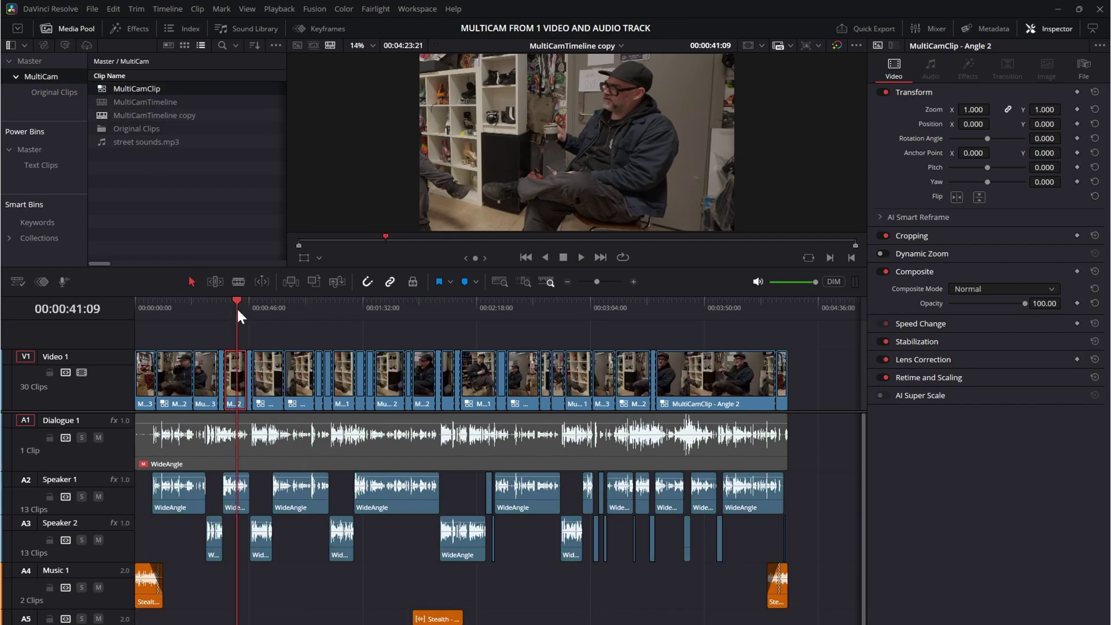
{"action": "key", "text": "space"}
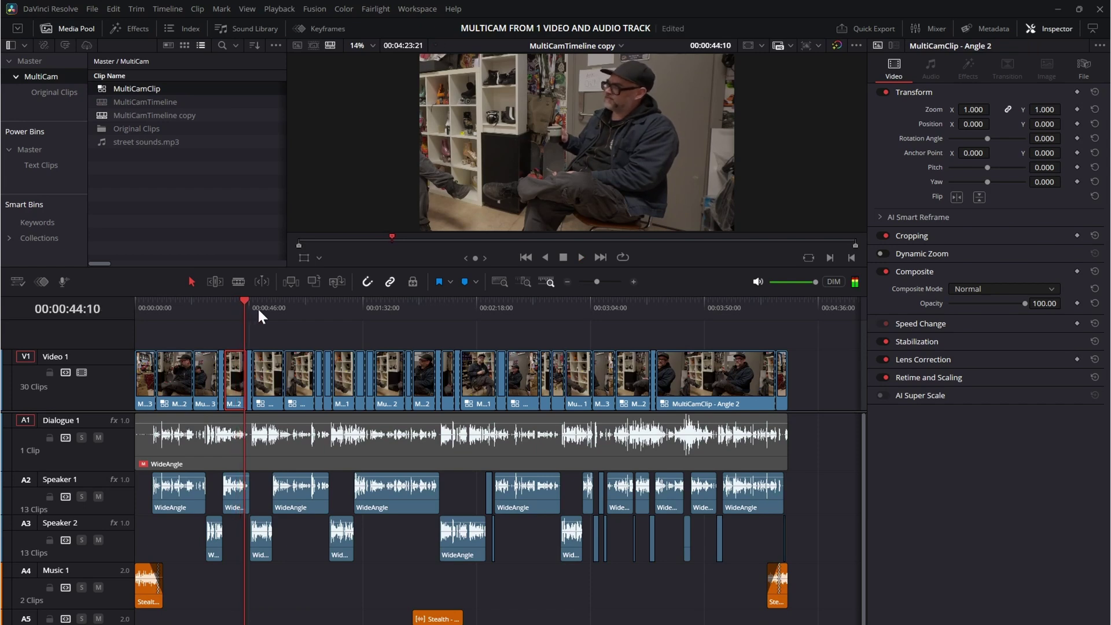
{"action": "left_click", "coordinate": [259, 306]}
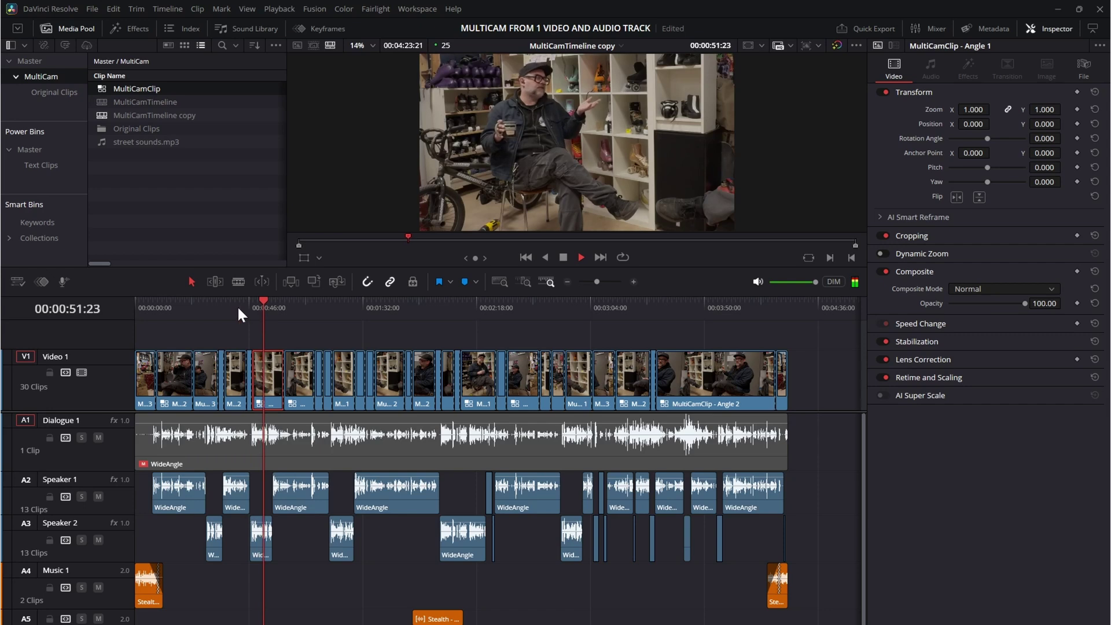
{"action": "left_click", "coordinate": [233, 303]}
{"action": "key", "text": "space"}
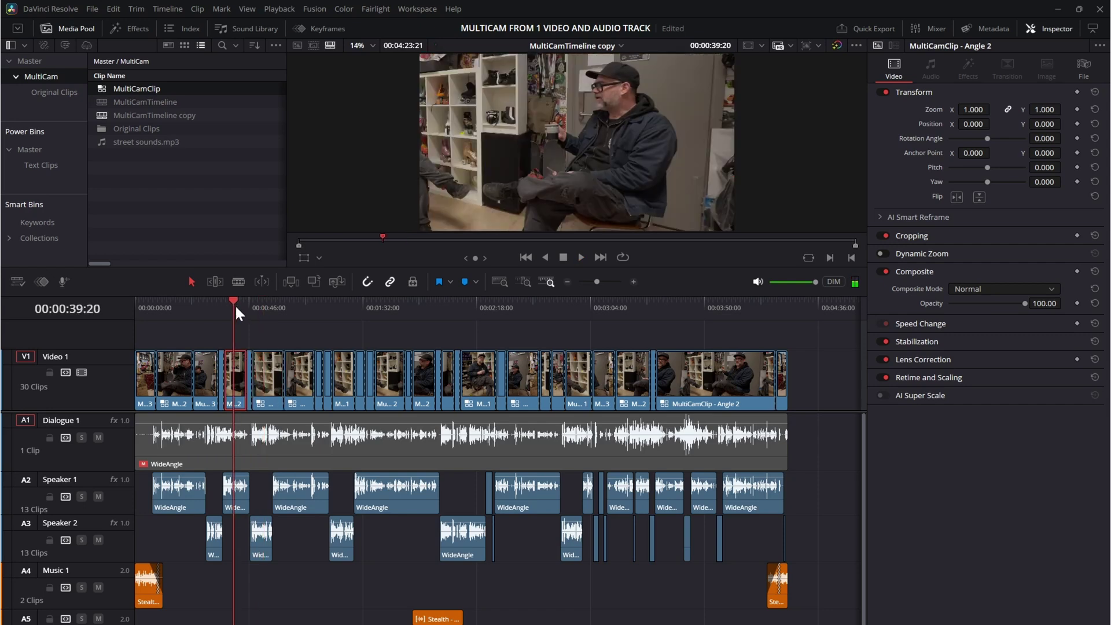
{"action": "key", "text": "space"}
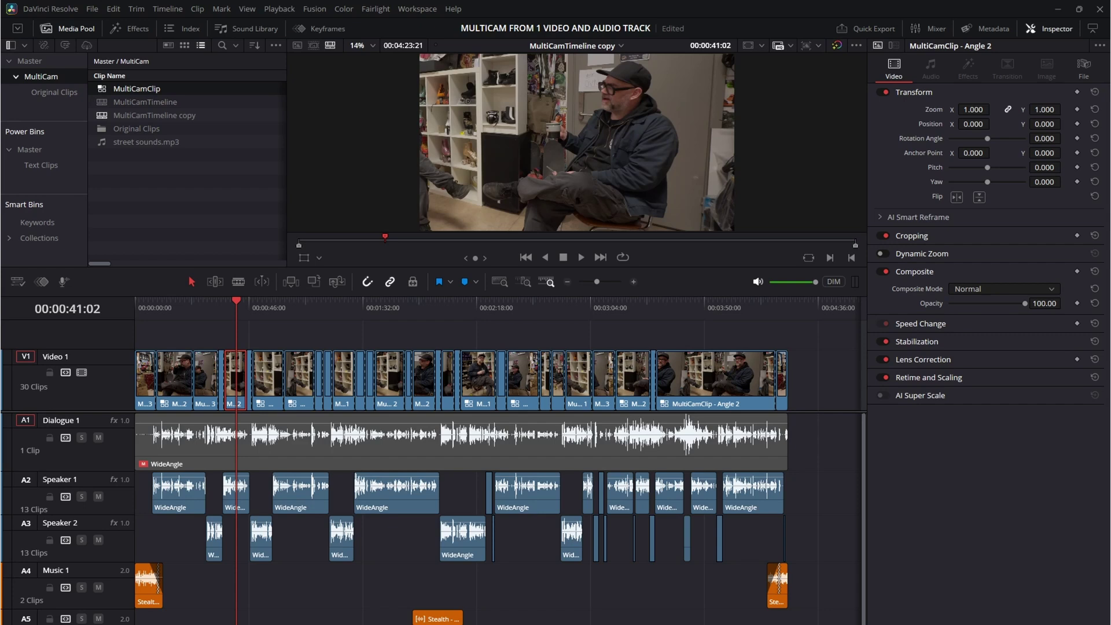
Play the timeline copy from about 1:49 into the middle Stealth music clip, and reduce the Dialogue 1 track's height.
{"action": "left_click", "coordinate": [412, 311]}
{"action": "left_click", "coordinate": [406, 308]}
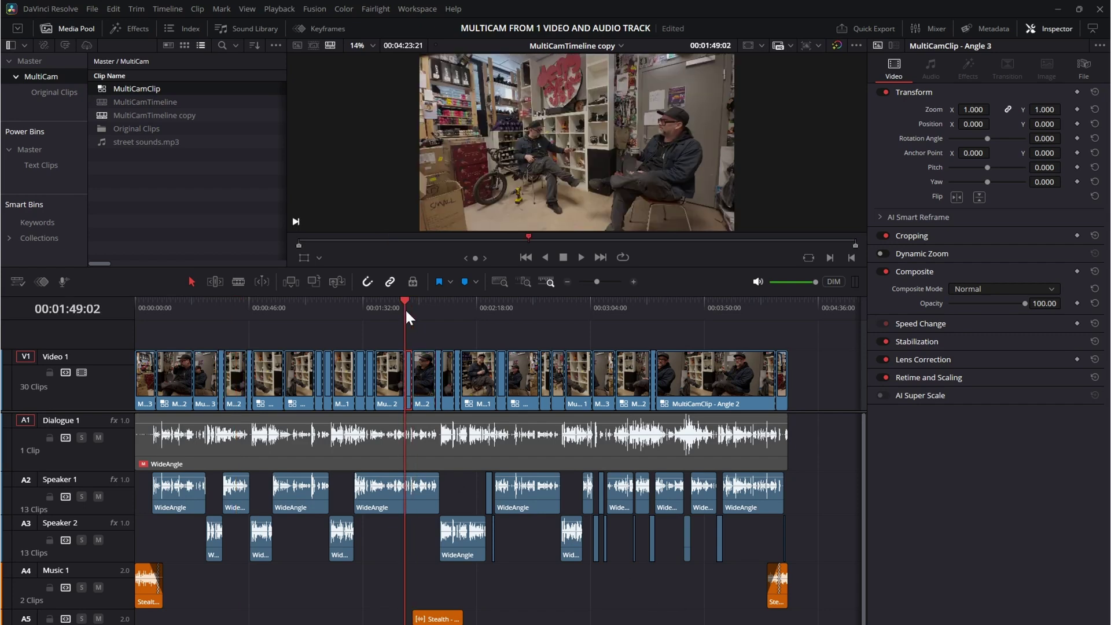
{"action": "key", "text": "space"}
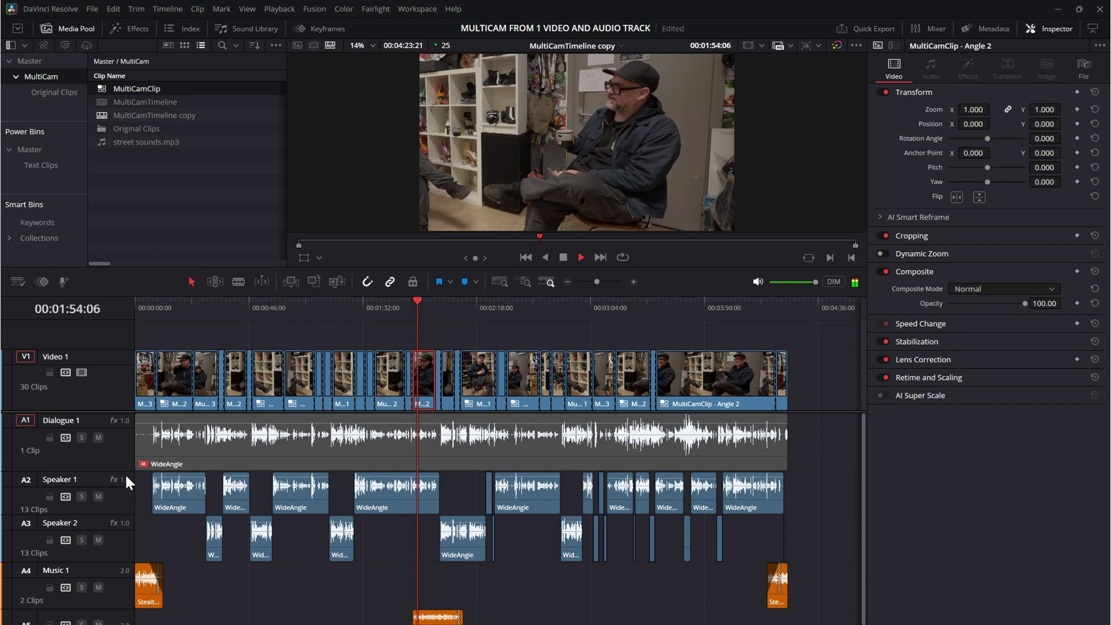
{"action": "left_click_drag", "start_coordinate": [118, 461], "coordinate": [117, 428]}
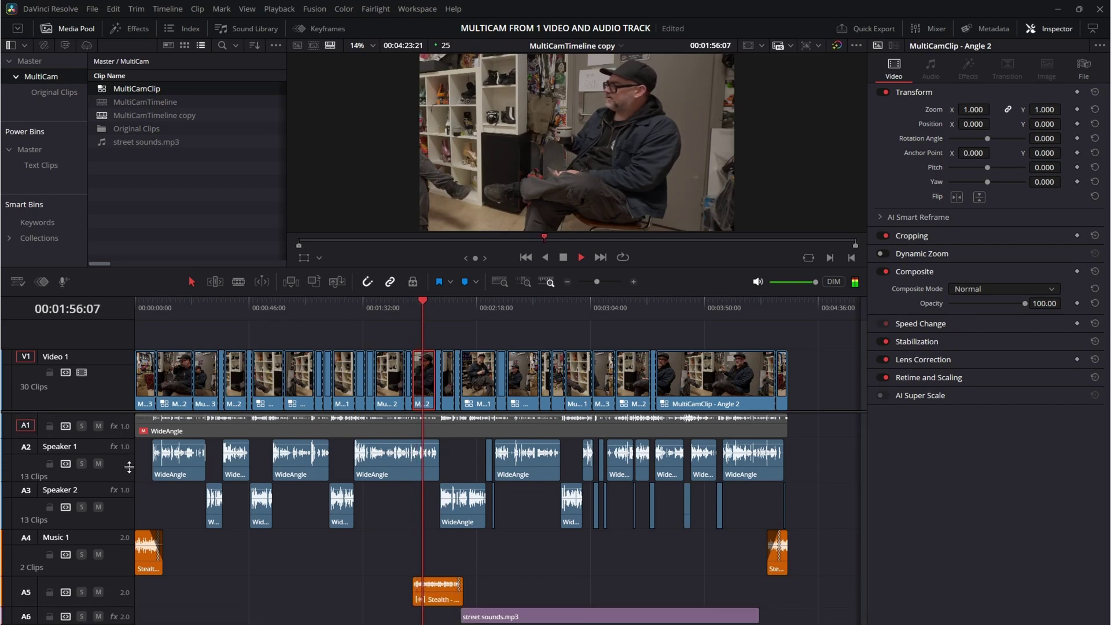
Stop playback, open the original MultiCamTimeline, reduce its Audio 1 track's height and select the middle Stealth music clip.
{"action": "key", "text": "space"}
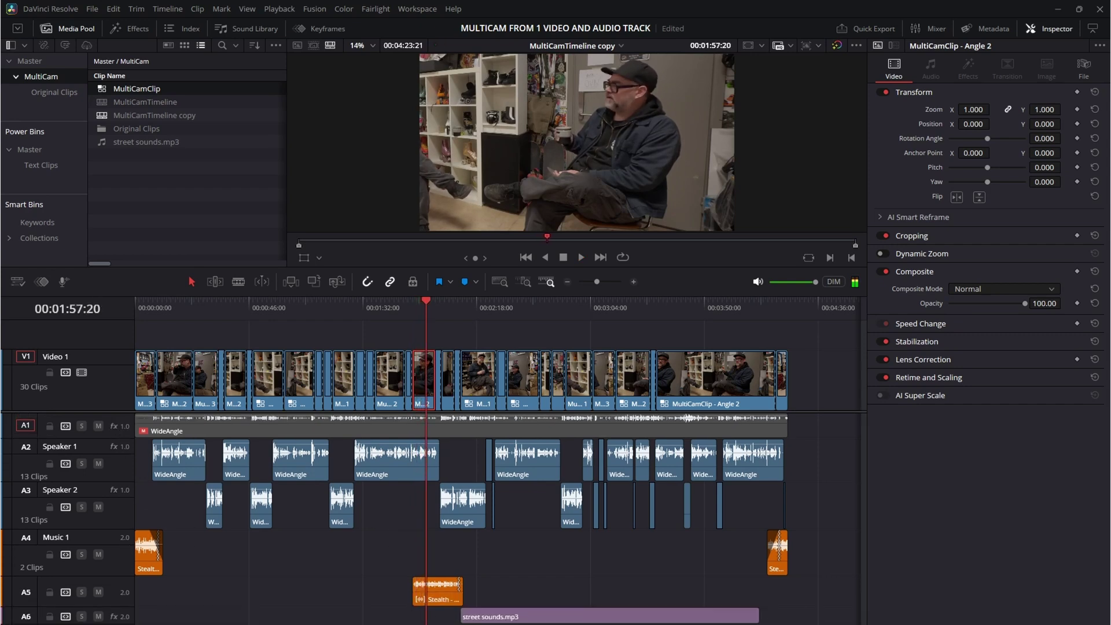
{"action": "double_click", "coordinate": [103, 102]}
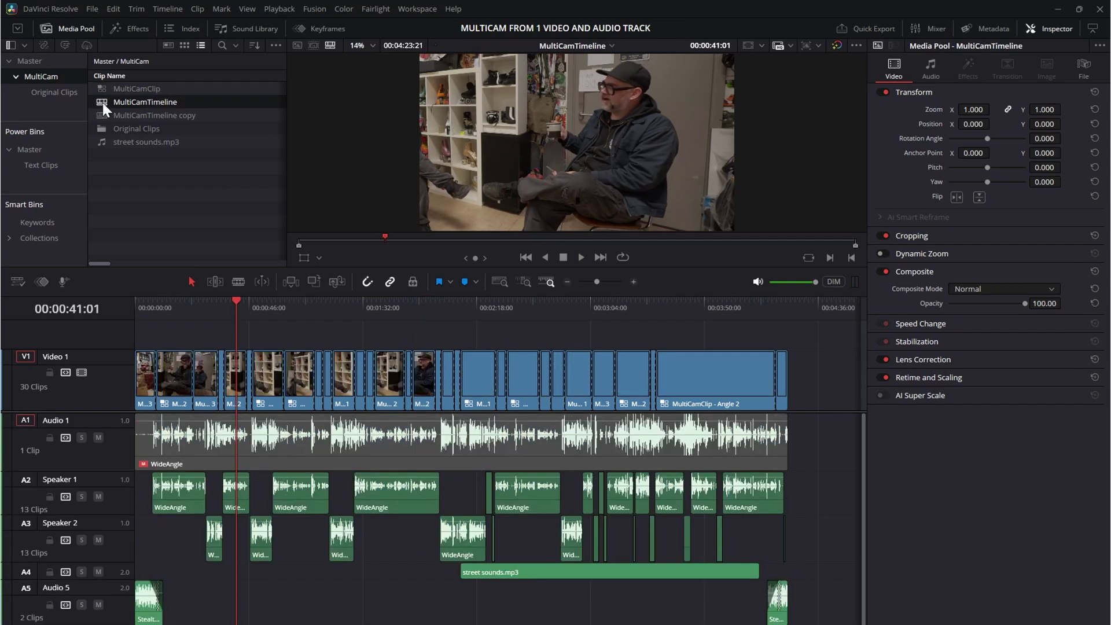
{"action": "left_click_drag", "start_coordinate": [113, 468], "coordinate": [117, 438]}
{"action": "left_click_drag", "start_coordinate": [120, 615], "coordinate": [122, 624]}
{"action": "left_click", "coordinate": [436, 620]}
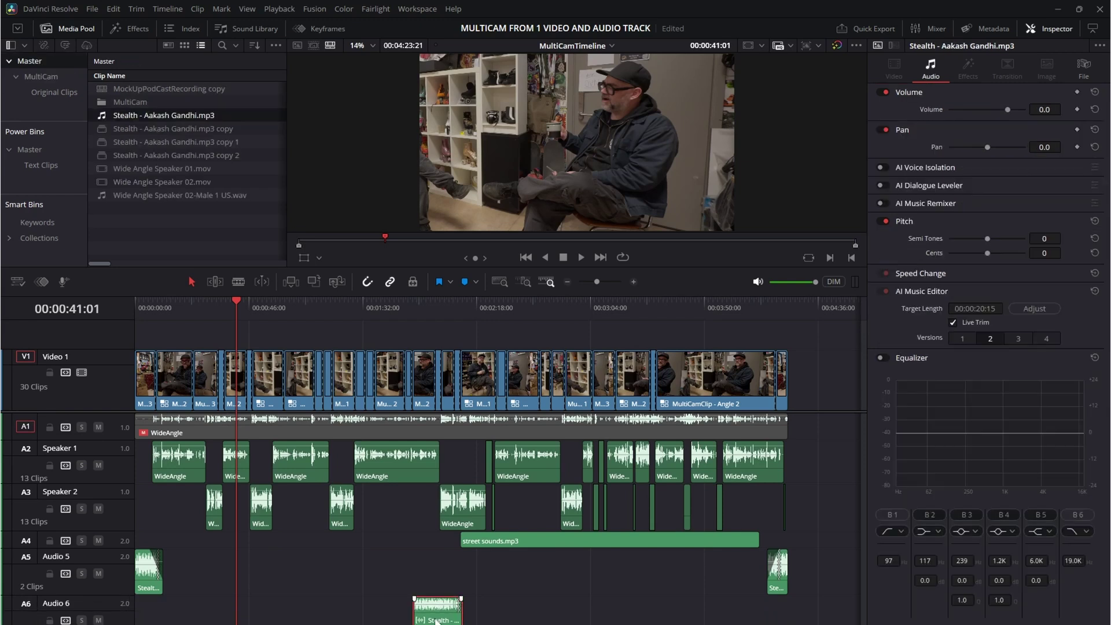
Play the original timeline's middle Stealth music section from about 1:56 and again from about 2:03.
{"action": "left_click", "coordinate": [415, 305]}
{"action": "left_click", "coordinate": [424, 303]}
{"action": "key", "text": "space"}
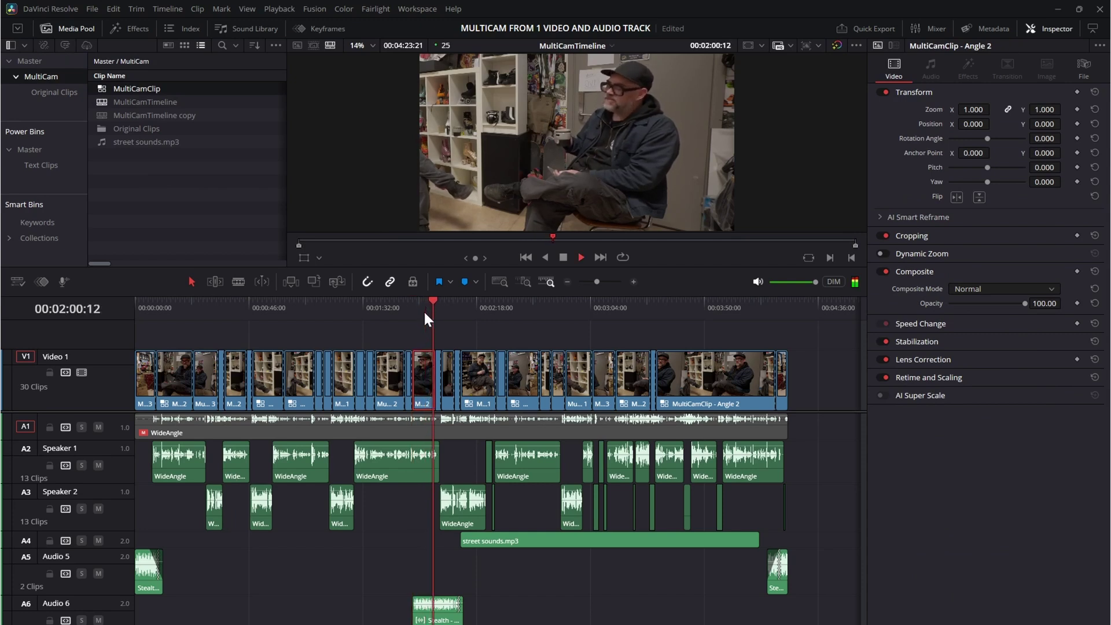
{"action": "left_click", "coordinate": [444, 306]}
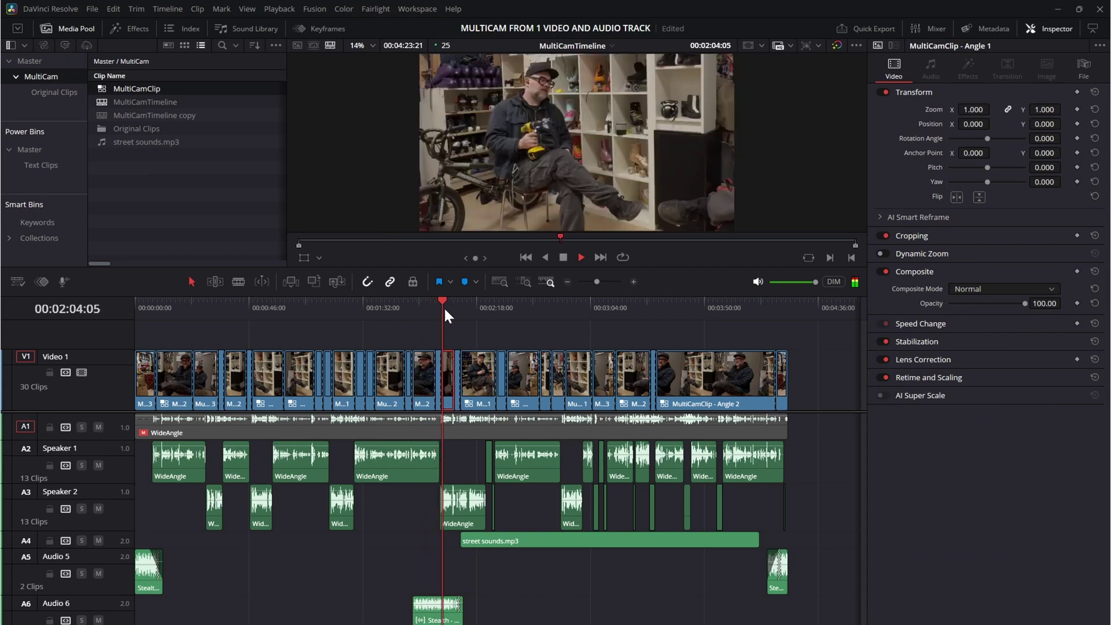
{"action": "key", "text": "space"}
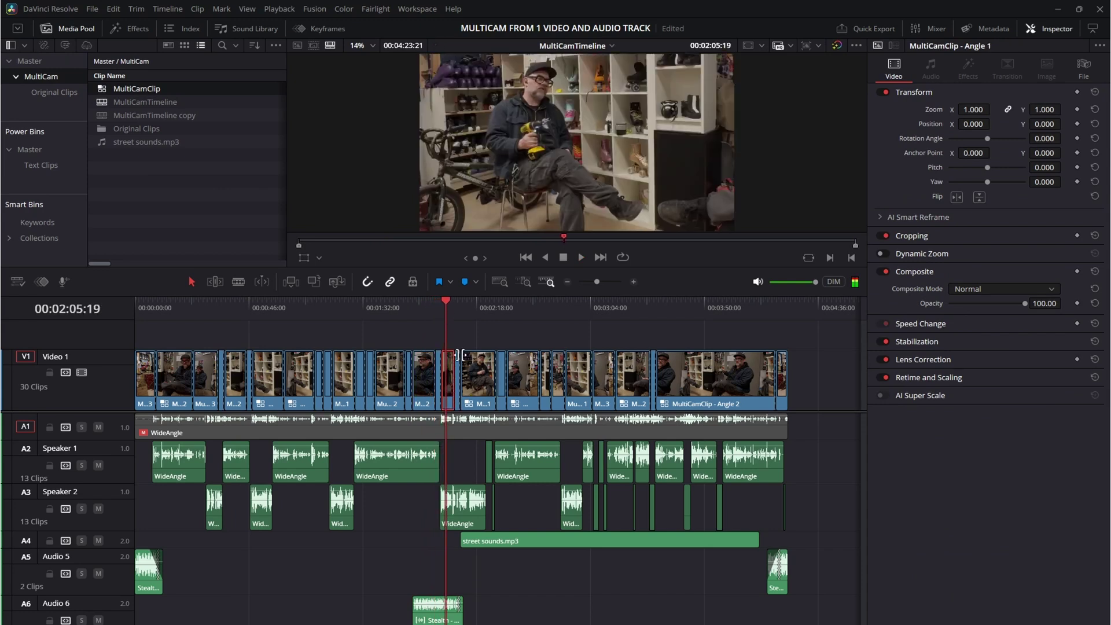
Open MultiCamTimeline copy and play its mixed middle music section from about 1:57 and again from about 2:03.
{"action": "left_click", "coordinate": [104, 115]}
{"action": "double_click", "coordinate": [104, 115]}
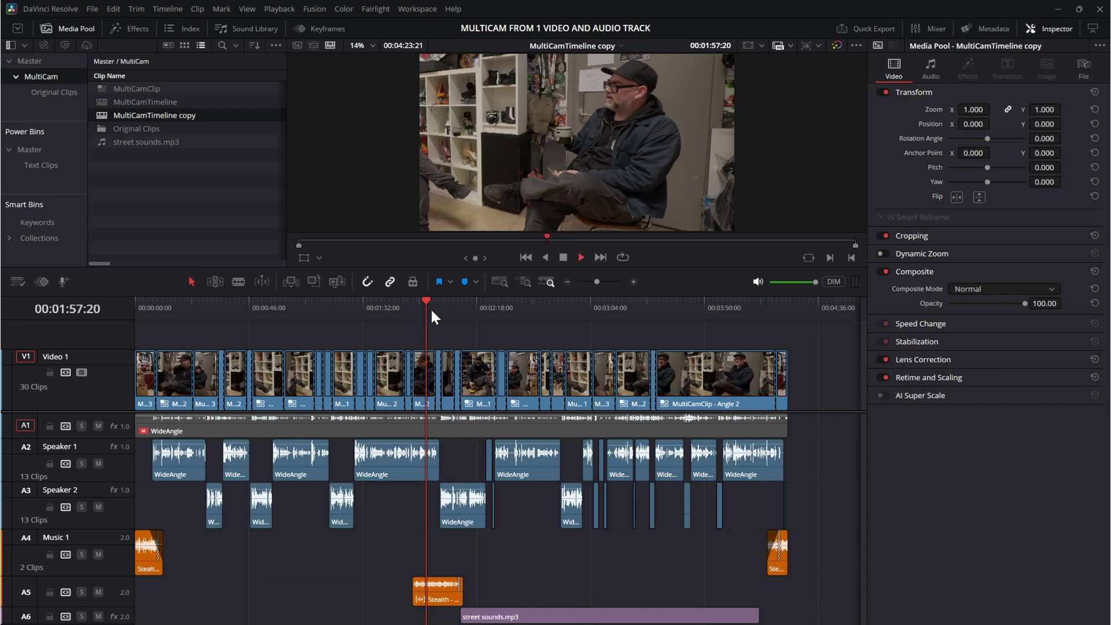
{"action": "key", "text": "space"}
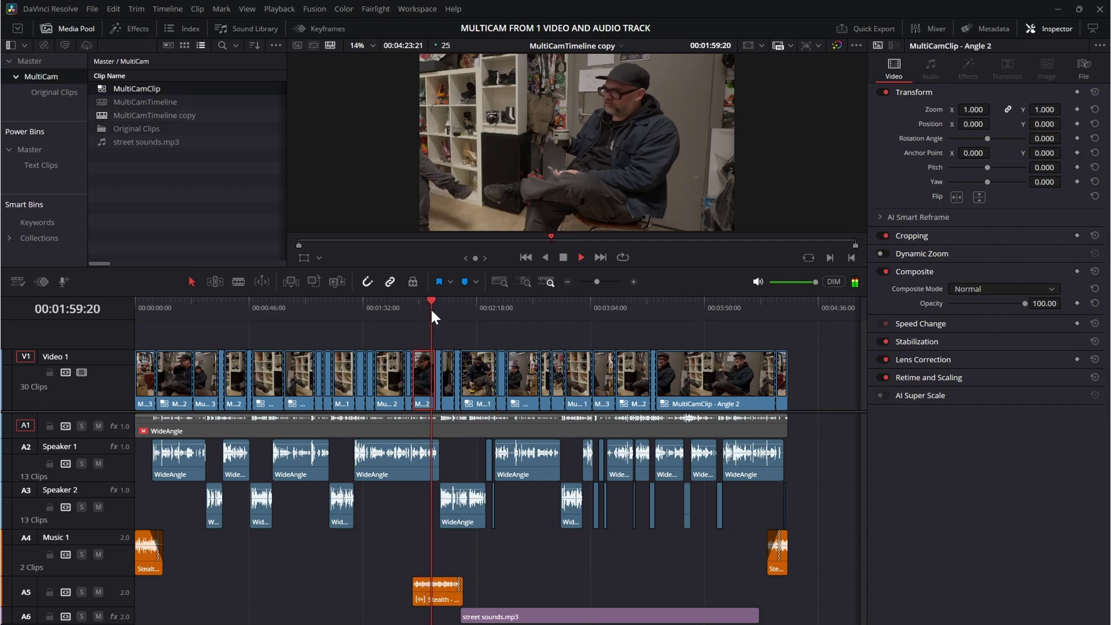
{"action": "left_click", "coordinate": [441, 308]}
{"action": "key", "text": "space"}
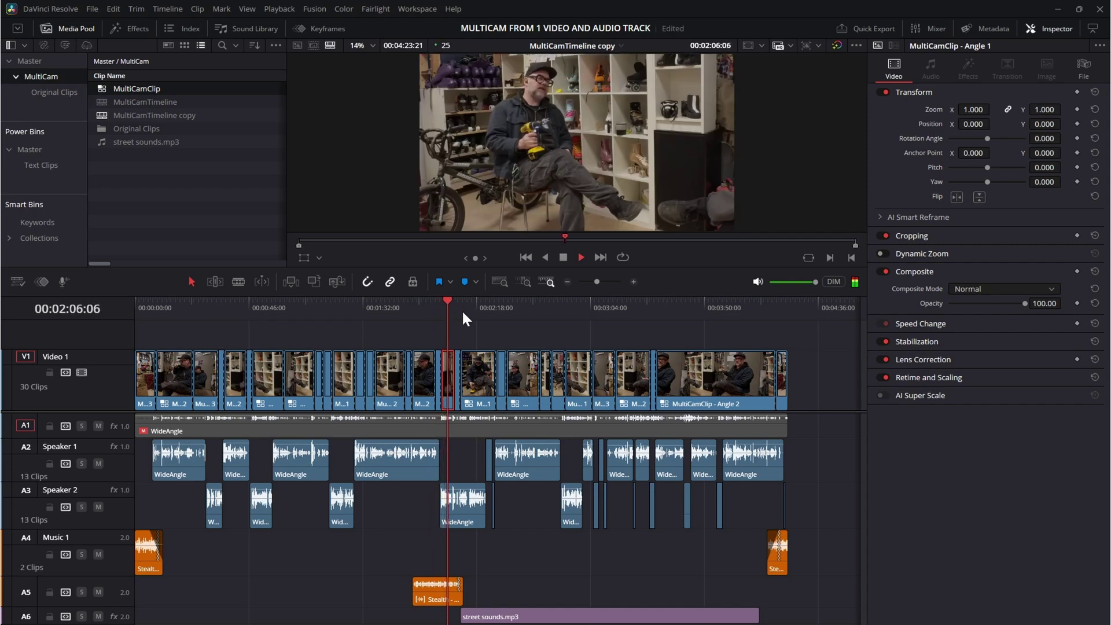
Play the timeline copy through the street sounds section up to about 2:41.
{"action": "left_click", "coordinate": [475, 306]}
{"action": "key", "text": "space"}
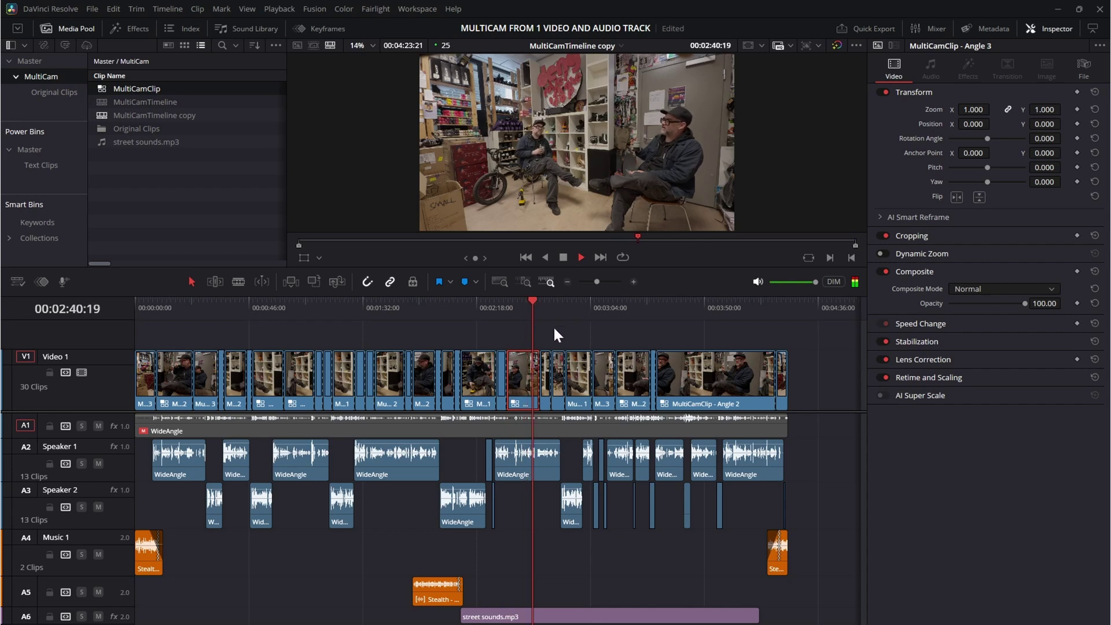
{"action": "key", "text": "space"}
Open the original MultiCamTimeline and play its unmixed street sounds between about 2:35 and 2:39.
{"action": "double_click", "coordinate": [103, 102]}
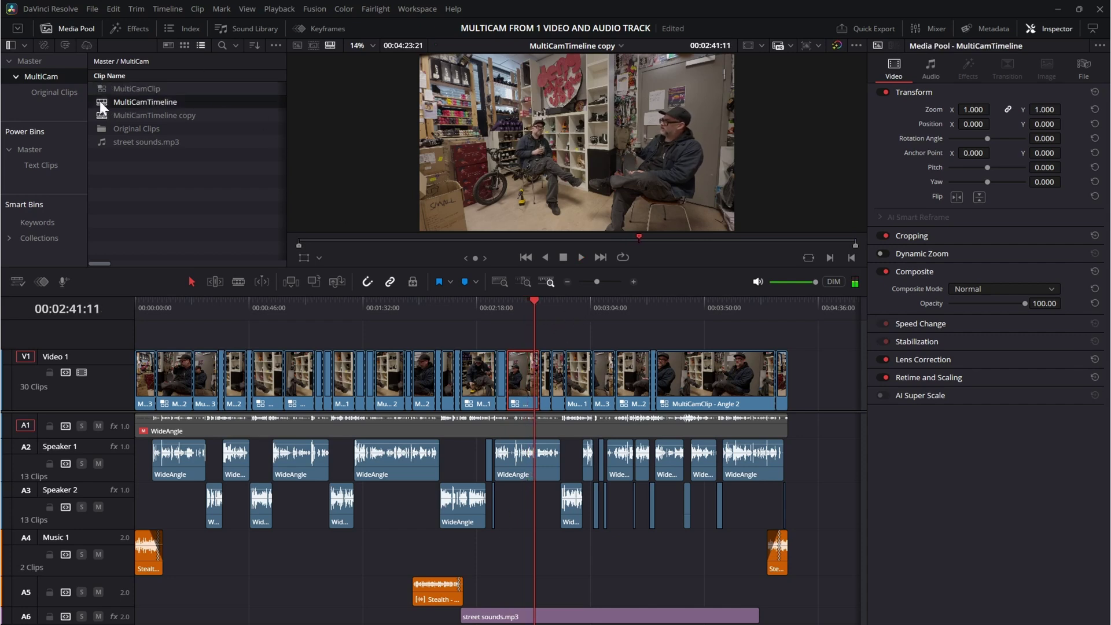
{"action": "left_click", "coordinate": [521, 304]}
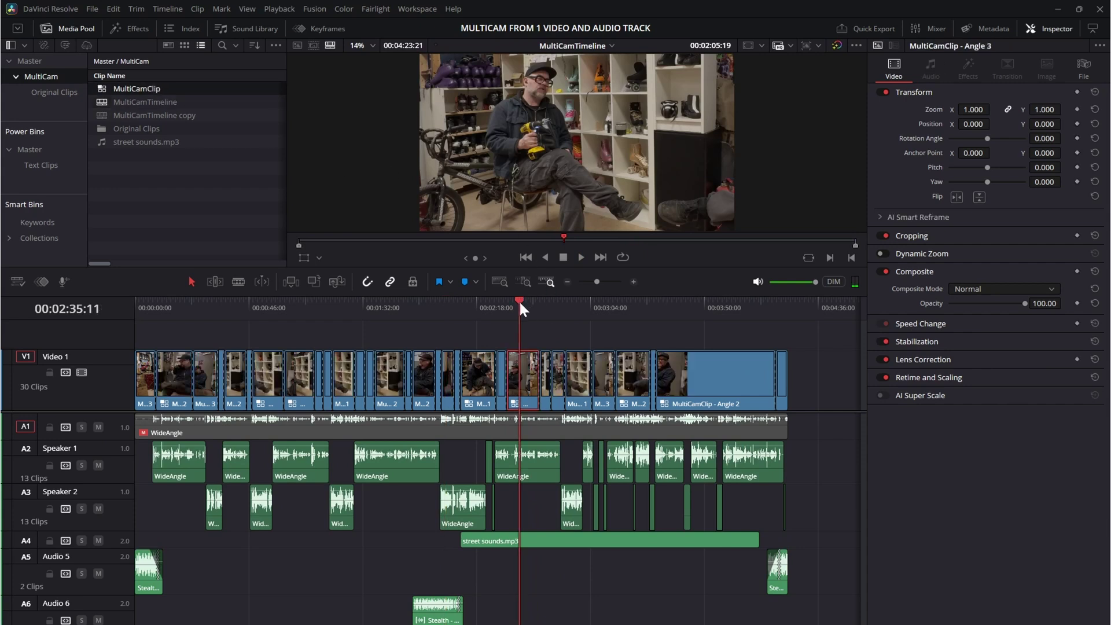
{"action": "key", "text": "space"}
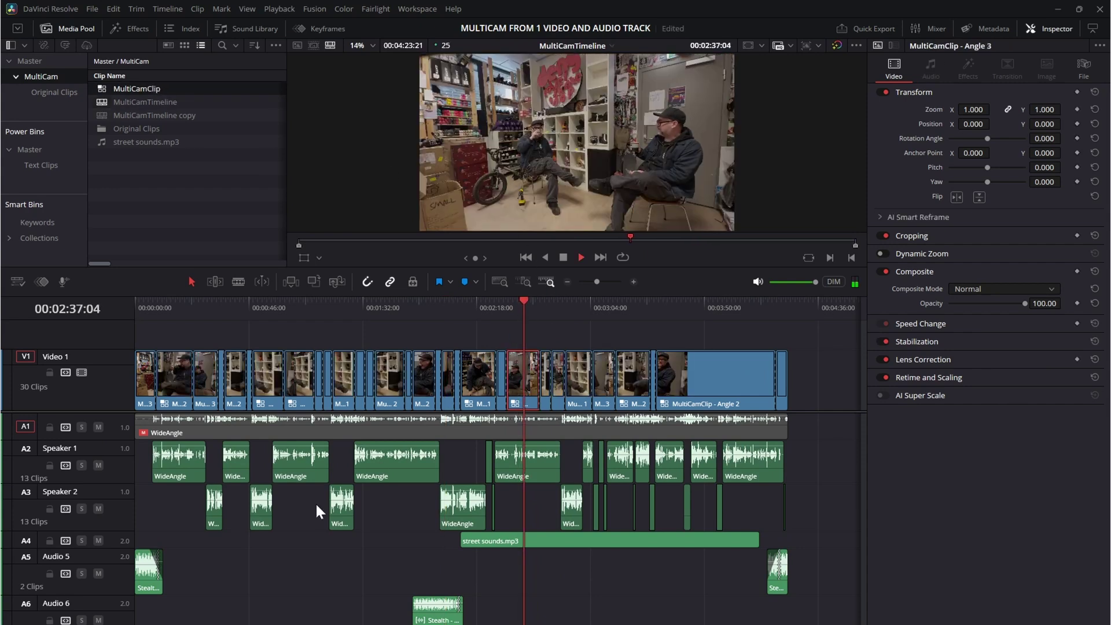
{"action": "key", "text": "space"}
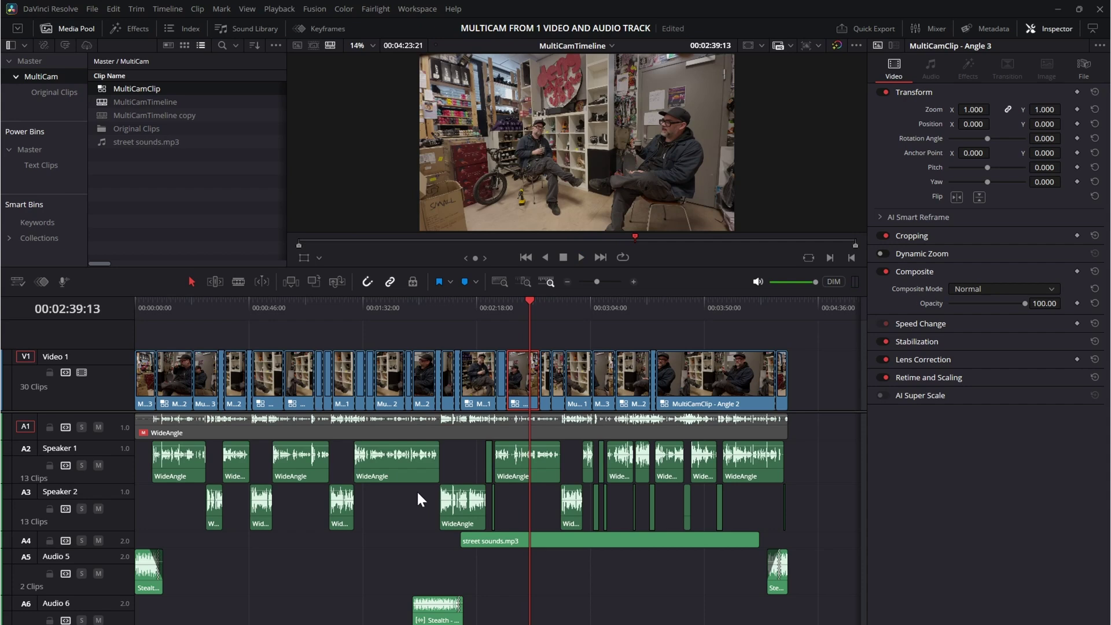
Open MultiCamTimeline copy and play its mixed street sounds near 2:43, 2:54 and up to about 3:26.
{"action": "double_click", "coordinate": [104, 116]}
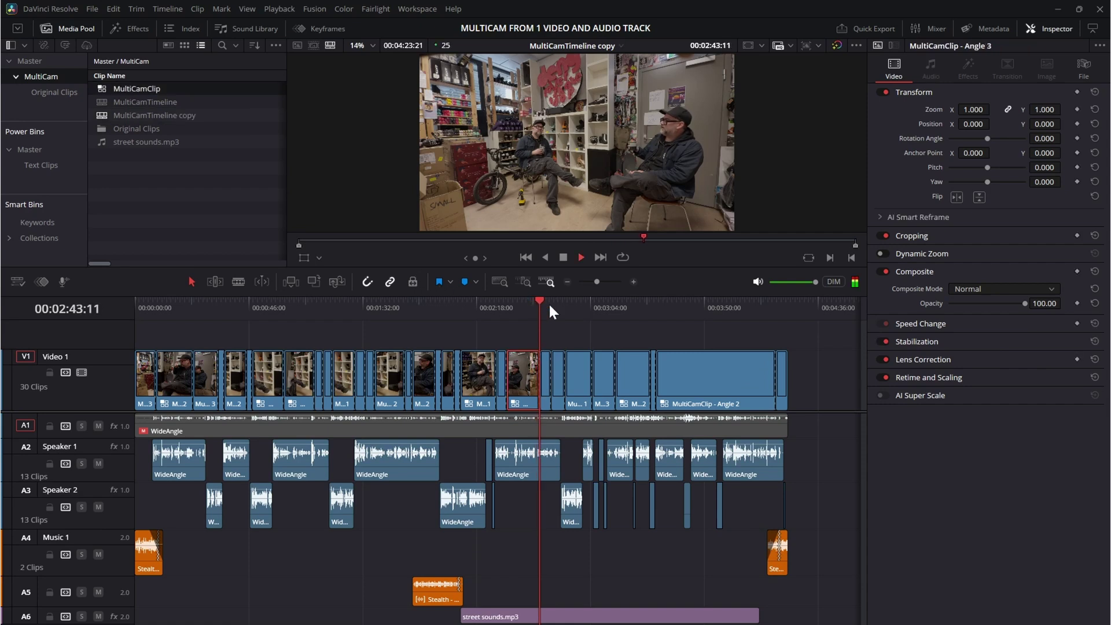
{"action": "left_click", "coordinate": [567, 304]}
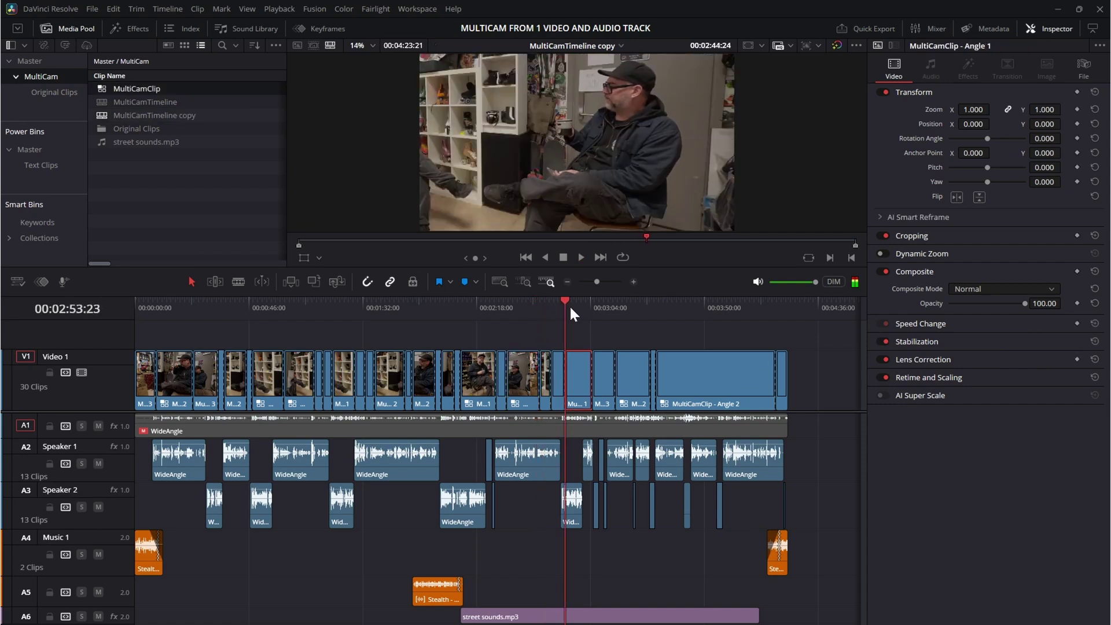
{"action": "key", "text": "space"}
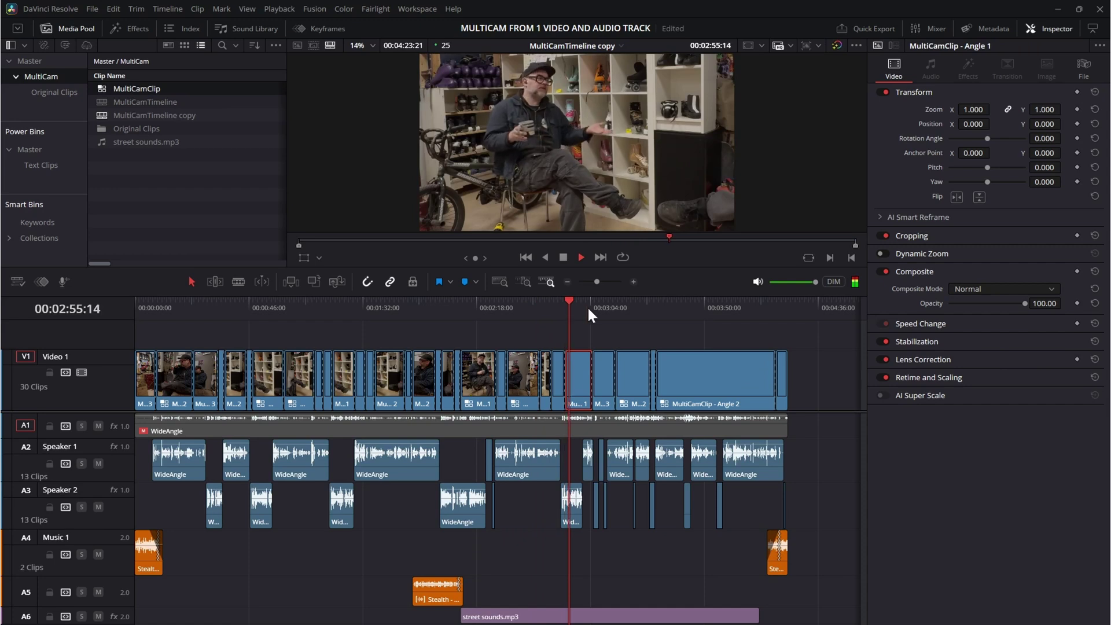
{"action": "left_click", "coordinate": [613, 301]}
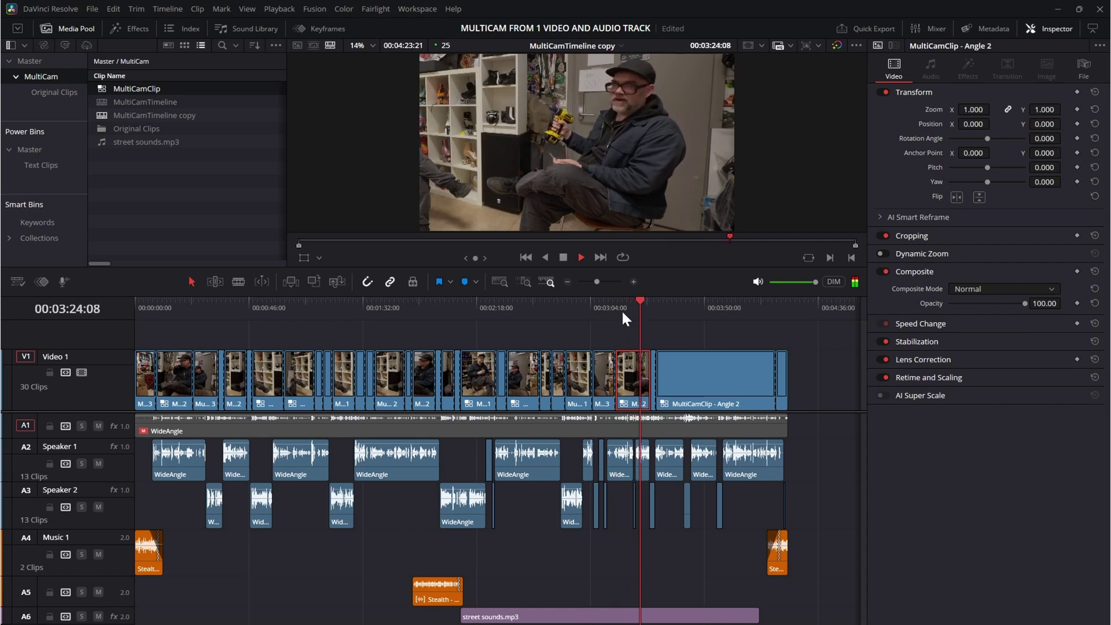
{"action": "key", "text": "space"}
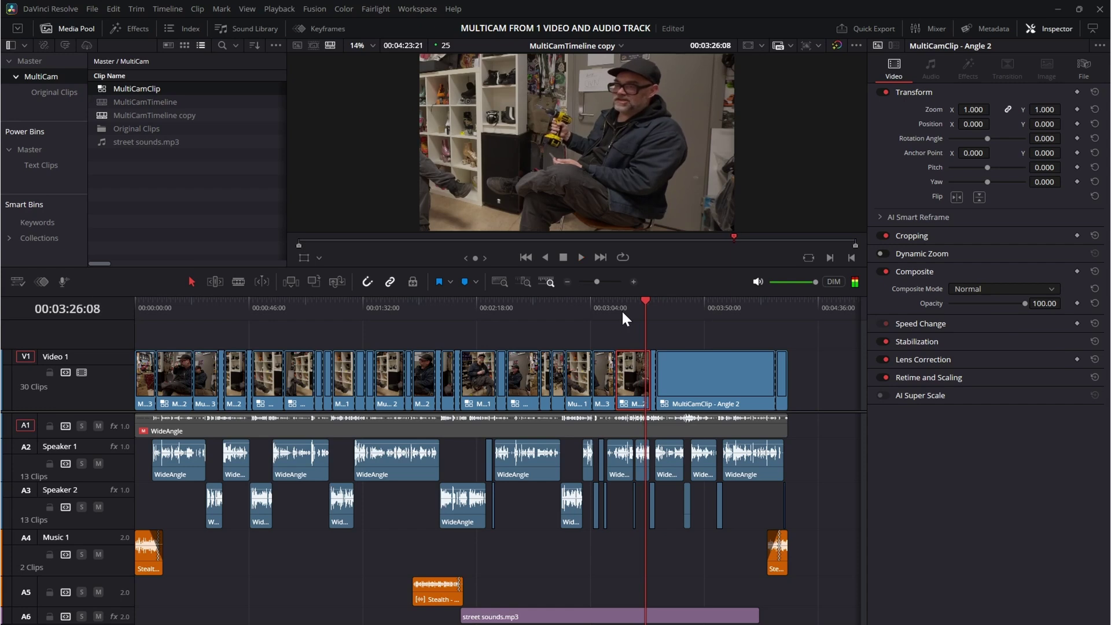
Open the original MultiCamTimeline and play its voices over street sounds between about 3:22 and 3:27.
{"action": "double_click", "coordinate": [106, 103]}
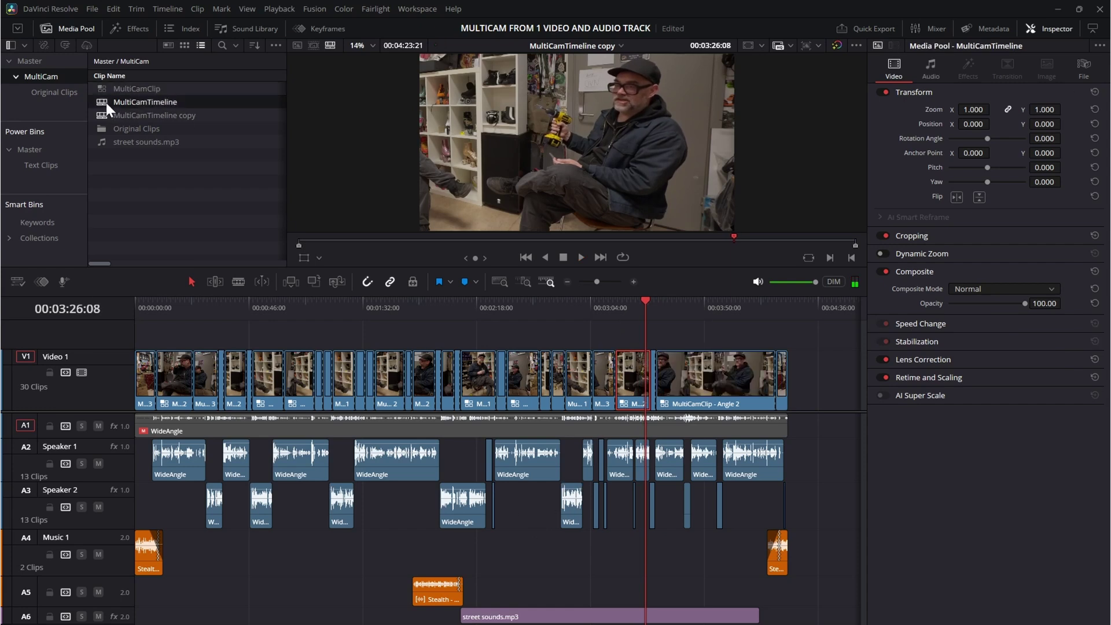
{"action": "left_click", "coordinate": [640, 302]}
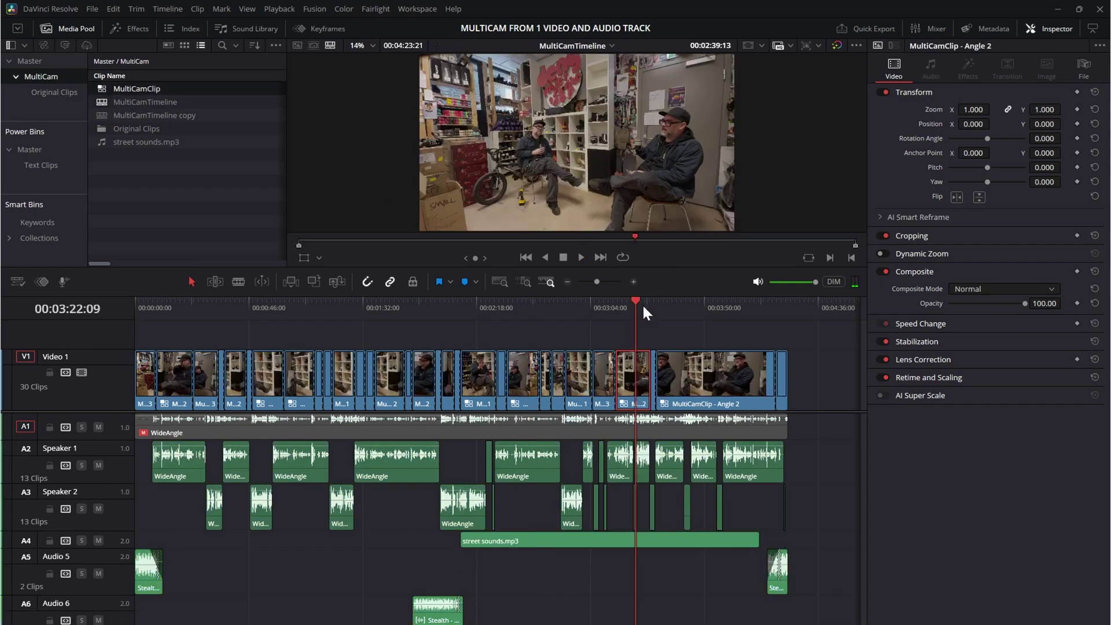
{"action": "key", "text": "space"}
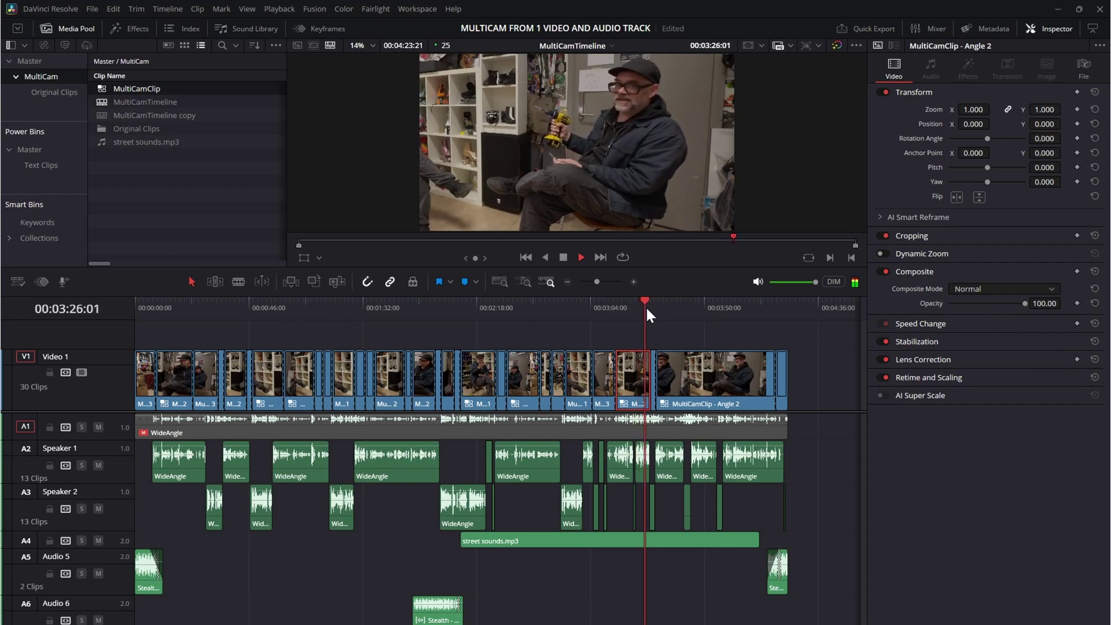
{"action": "key", "text": "space"}
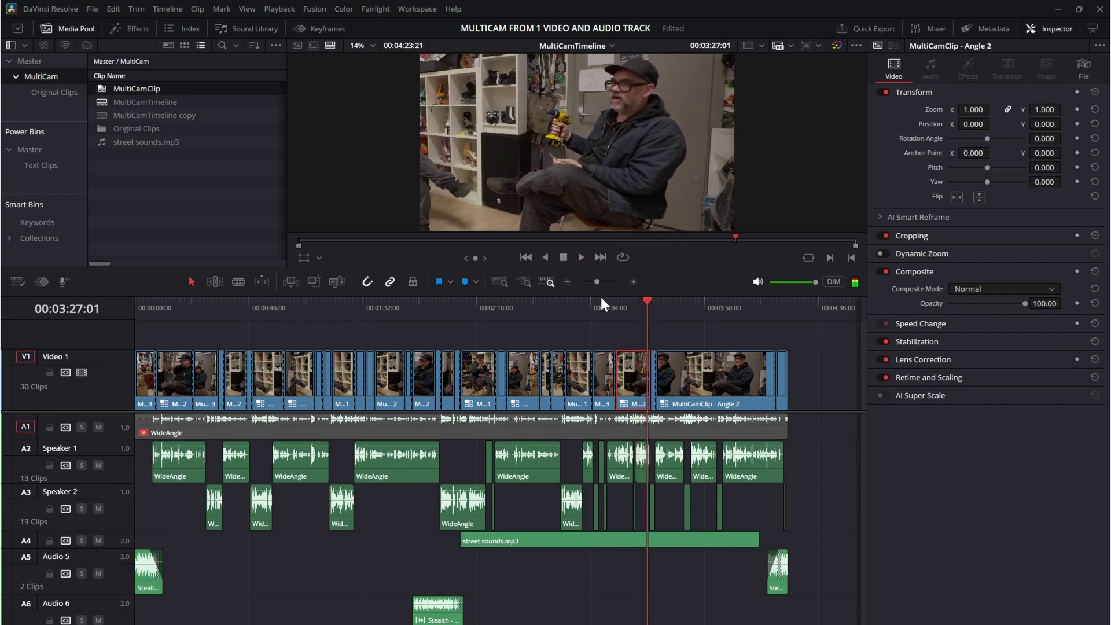
Open MultiCamTimeline copy, play its mix around 3:26 and 3:38, and move the playhead back to about 2:44.
{"action": "left_click", "coordinate": [103, 115]}
{"action": "double_click", "coordinate": [101, 114]}
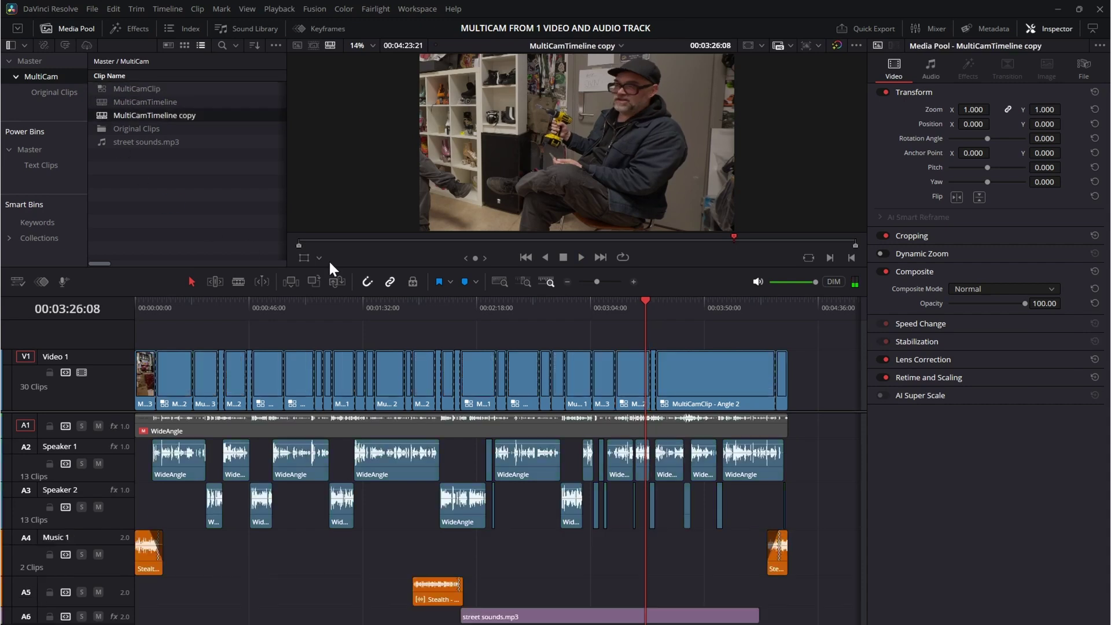
{"action": "left_click", "coordinate": [640, 307]}
{"action": "key", "text": "space"}
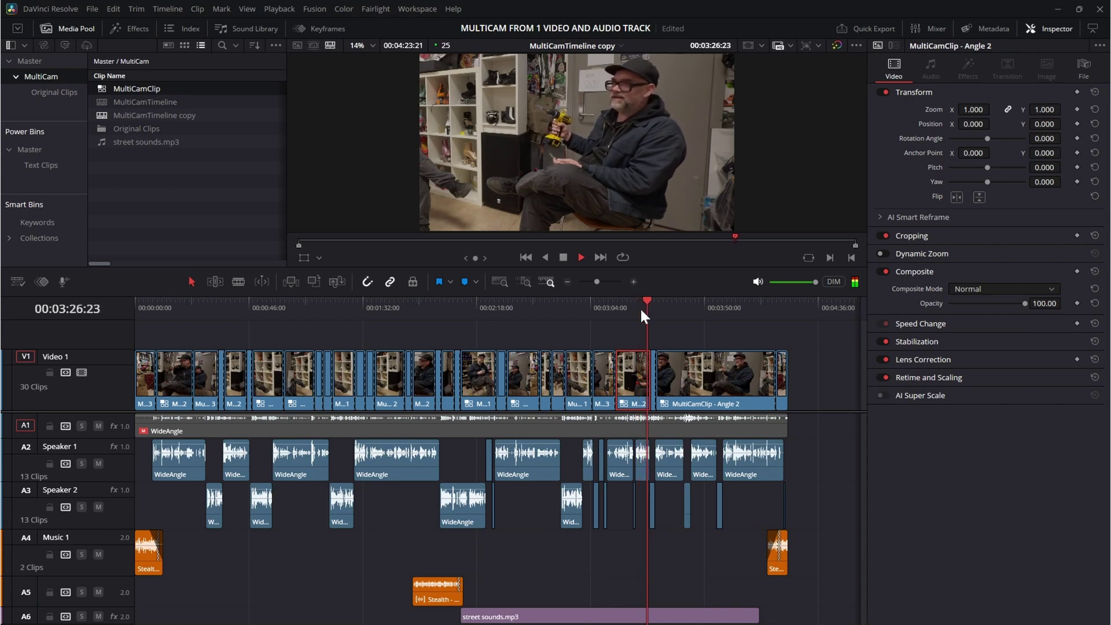
{"action": "left_click", "coordinate": [663, 303]}
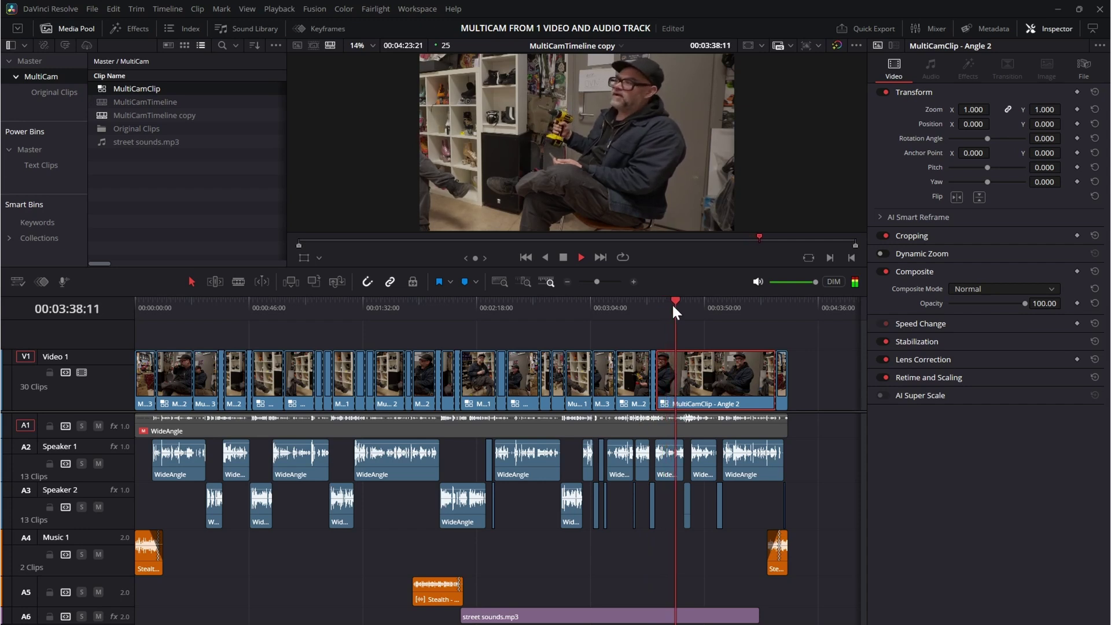
{"action": "left_click", "coordinate": [700, 303]}
{"action": "left_click_drag", "start_coordinate": [560, 302], "coordinate": [538, 302]}
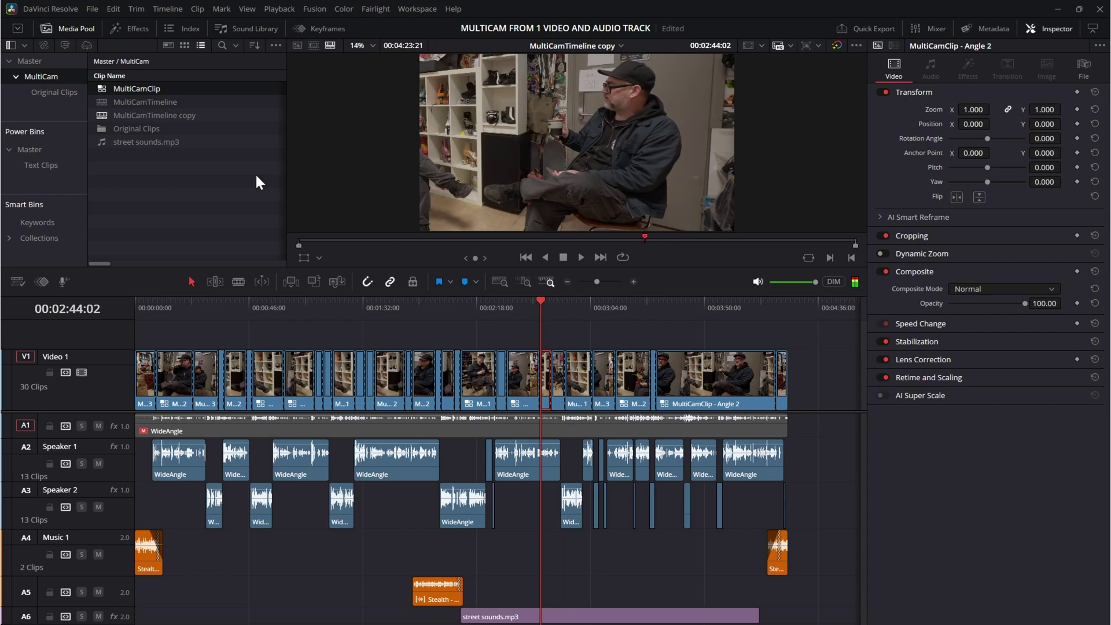
Play the original timeline from about 3:27, and play MultiCamTimeline copy up to about 3:24 for comparison.
{"action": "double_click", "coordinate": [102, 103]}
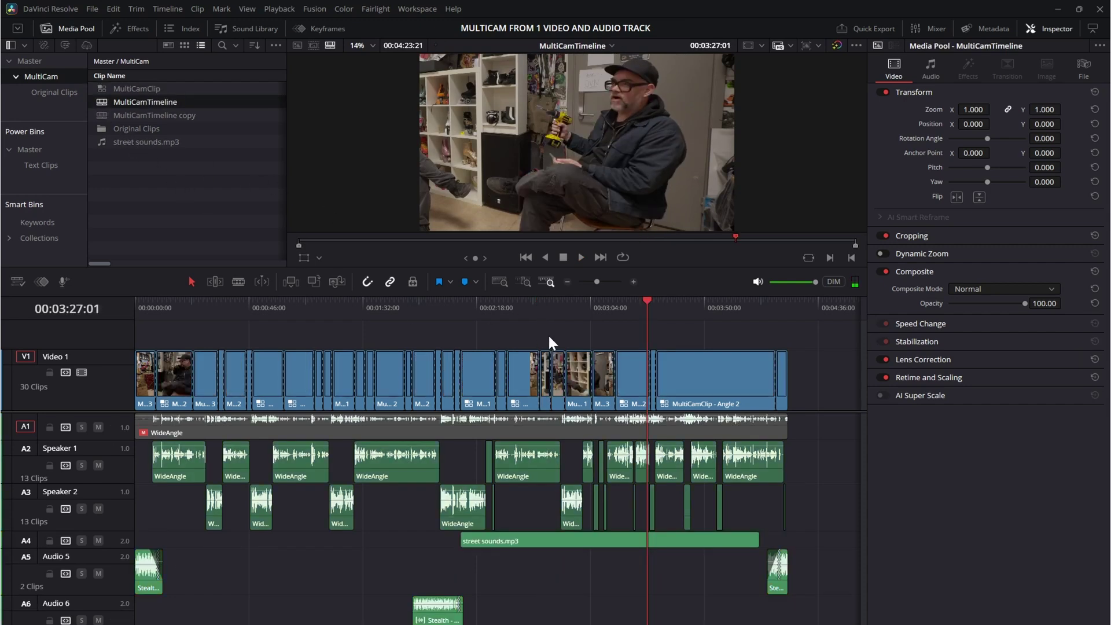
{"action": "key", "text": "space"}
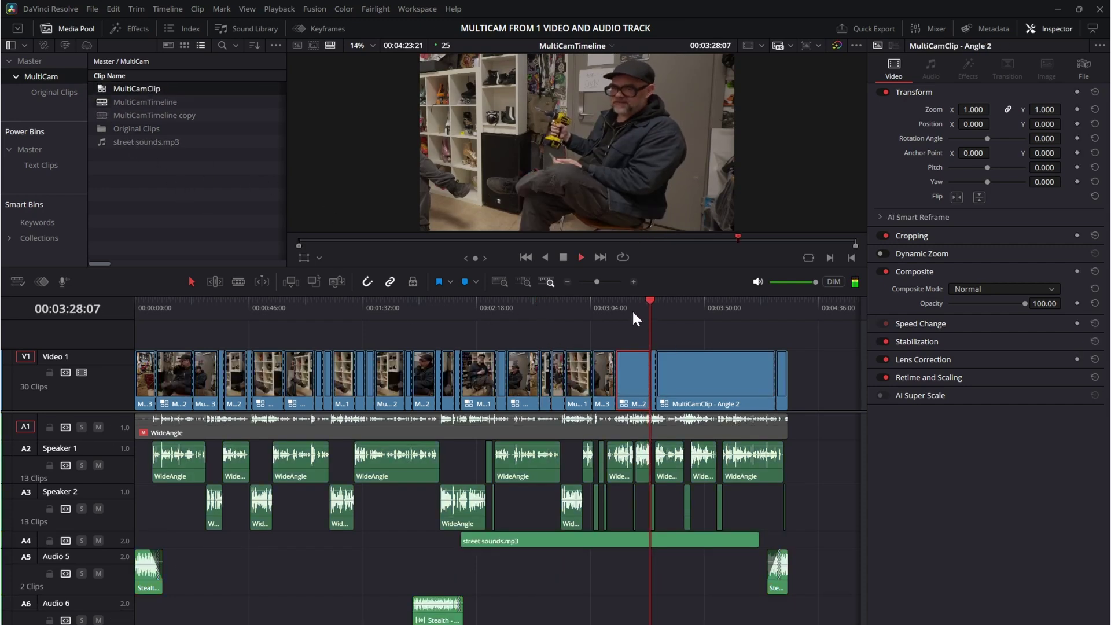
{"action": "left_click", "coordinate": [103, 115]}
{"action": "double_click", "coordinate": [103, 114]}
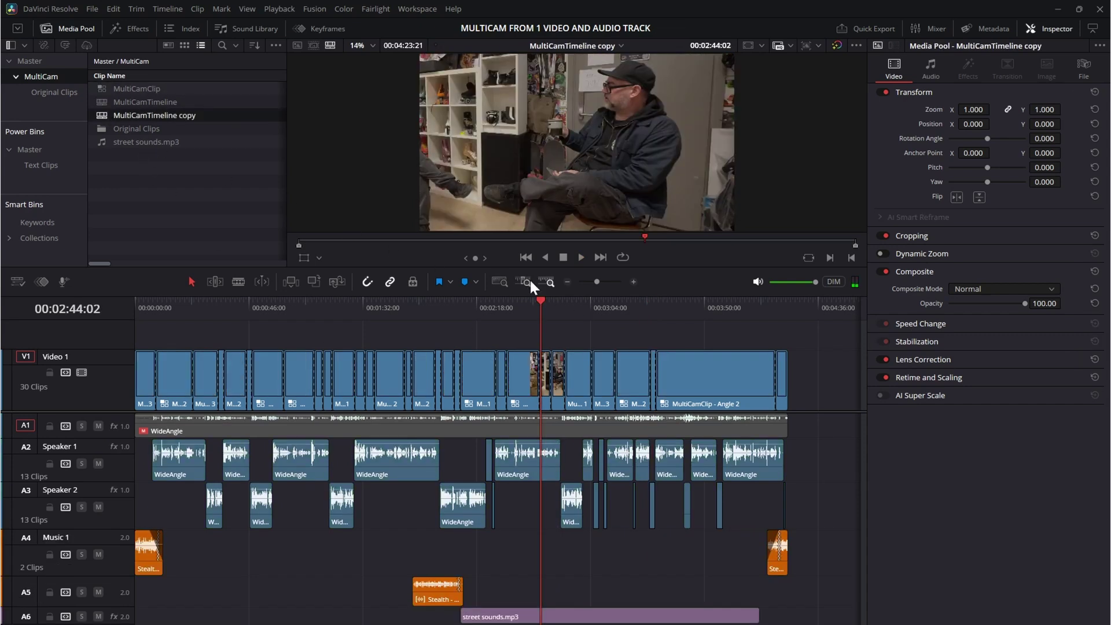
{"action": "left_click", "coordinate": [623, 302]}
{"action": "key", "text": "space"}
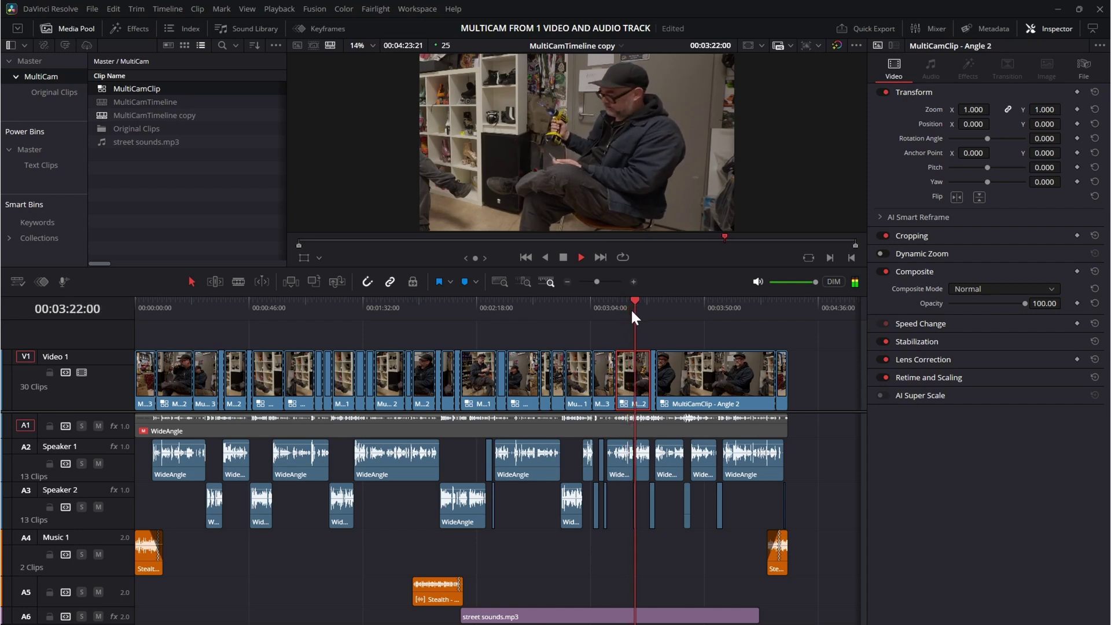
{"action": "key", "text": "space"}
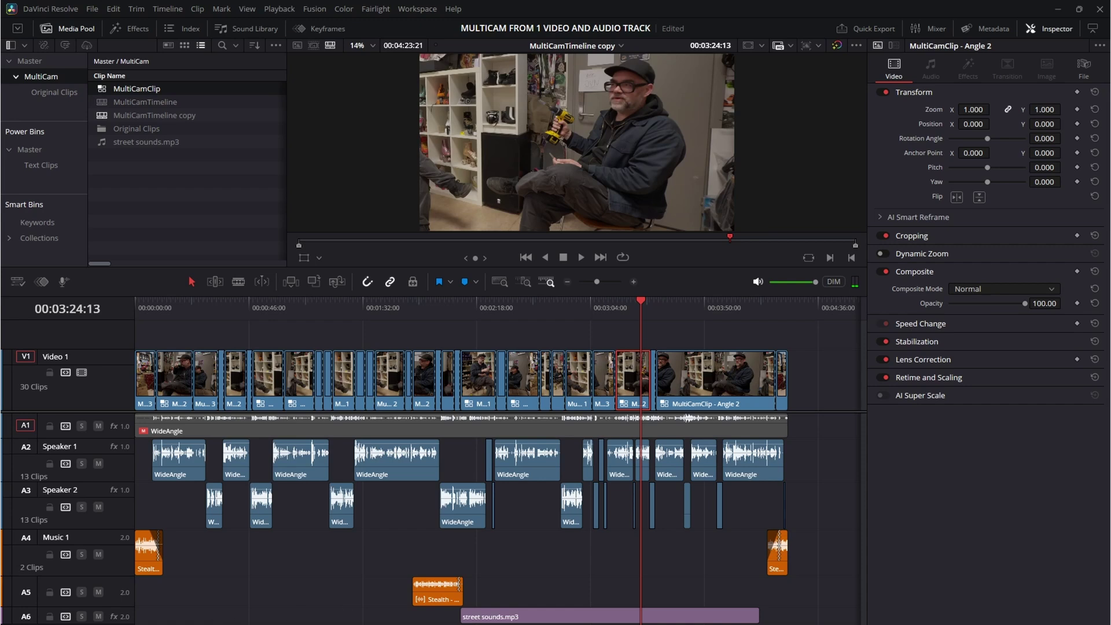
Increase the SFX 1 track's height and move the playhead to about 2:03 over the middle Stealth music clip.
{"action": "left_click_drag", "start_coordinate": [125, 623], "coordinate": [126, 624]}
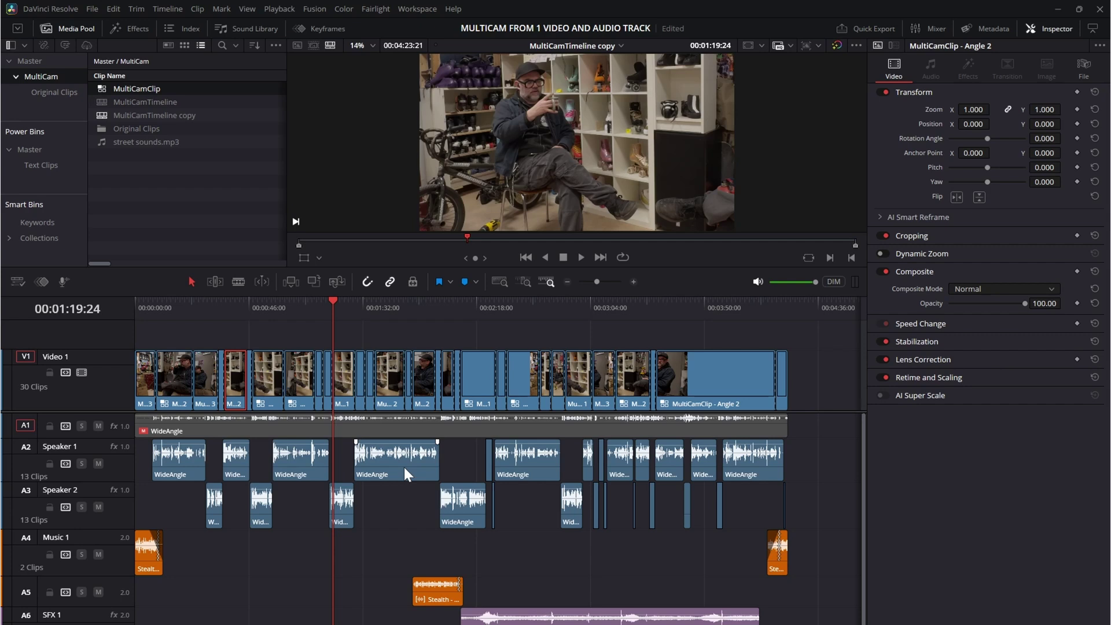
{"action": "left_click", "coordinate": [414, 310]}
{"action": "left_click", "coordinate": [445, 310]}
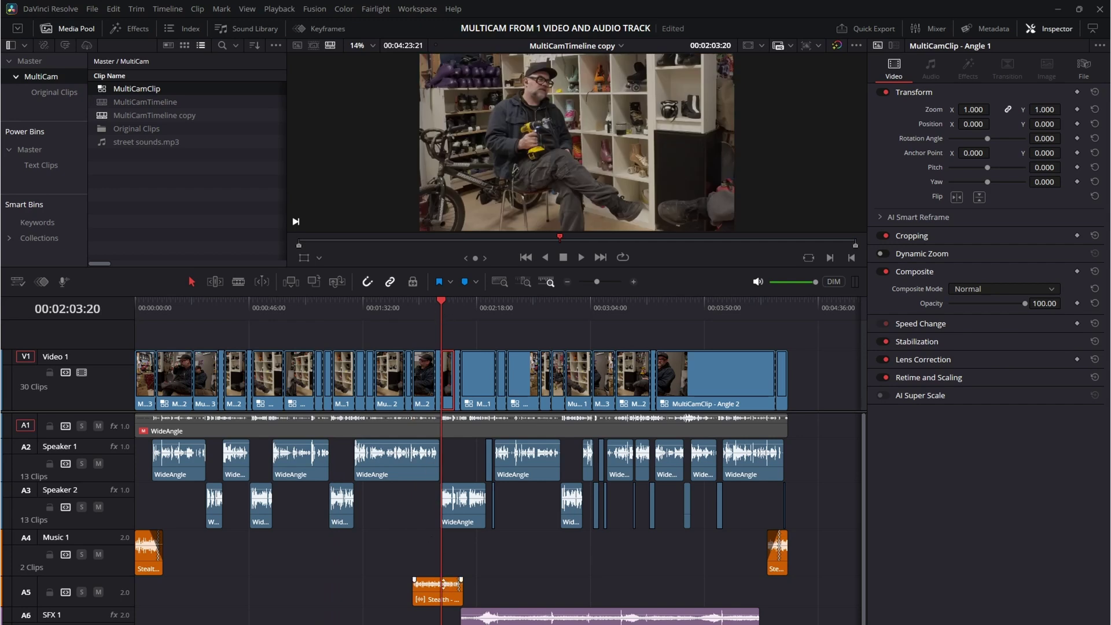
Select the Speaker 2 clip starting at about 2:03, view its track processing on the Fairlight page, and return to the Edit page.
{"action": "left_click", "coordinate": [451, 512]}
{"action": "left_click", "coordinate": [414, 474]}
{"action": "left_click", "coordinate": [467, 520]}
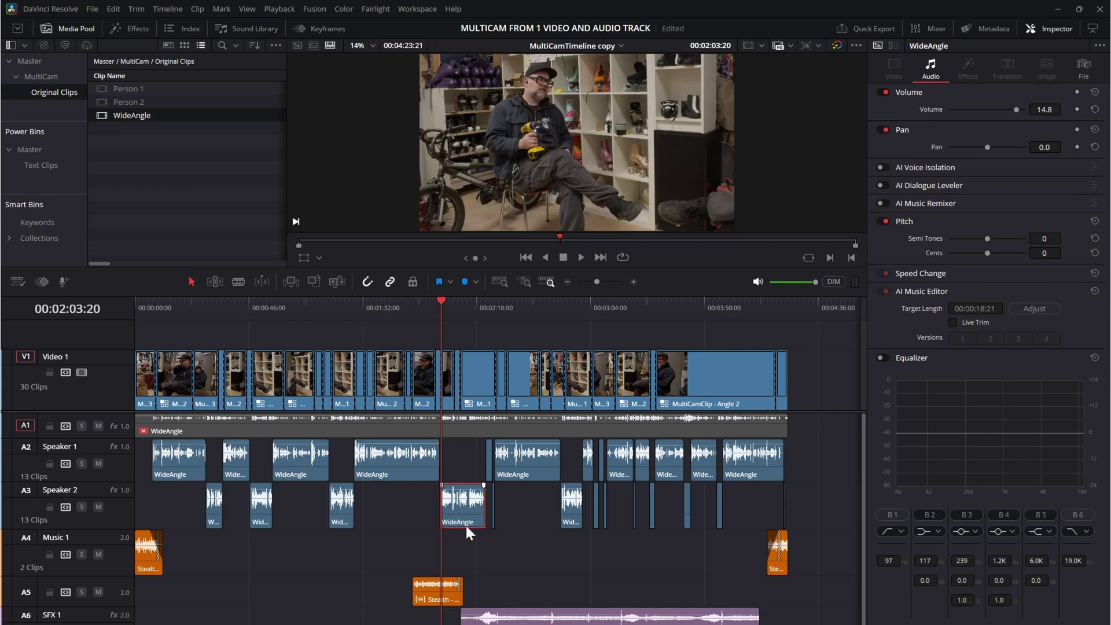
{"action": "key", "text": "shift+7"}
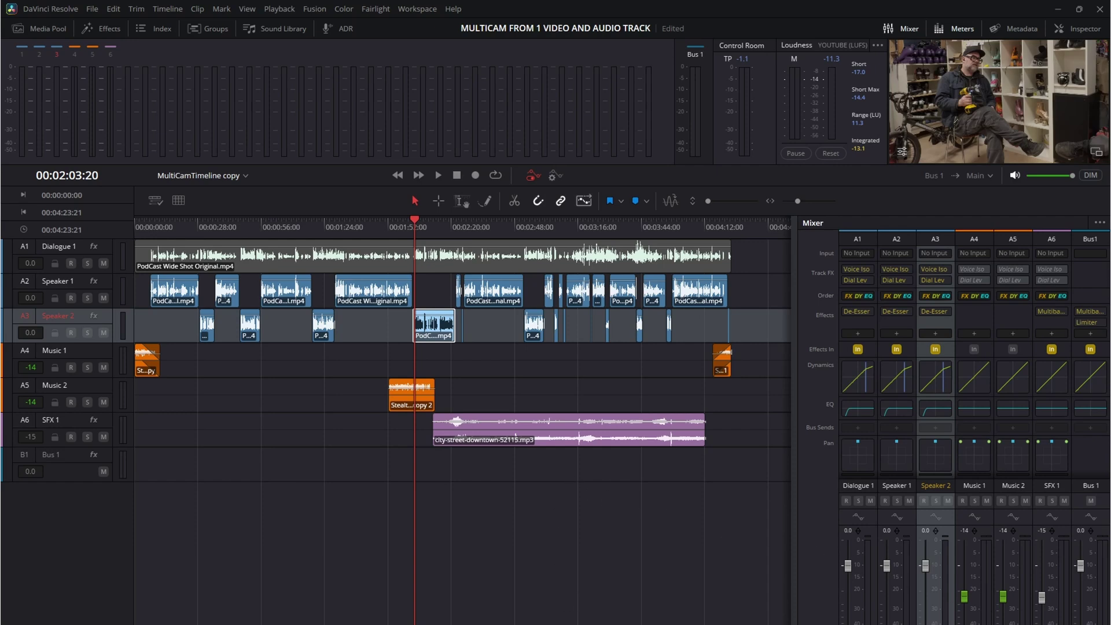
{"action": "key", "text": "shift+4"}
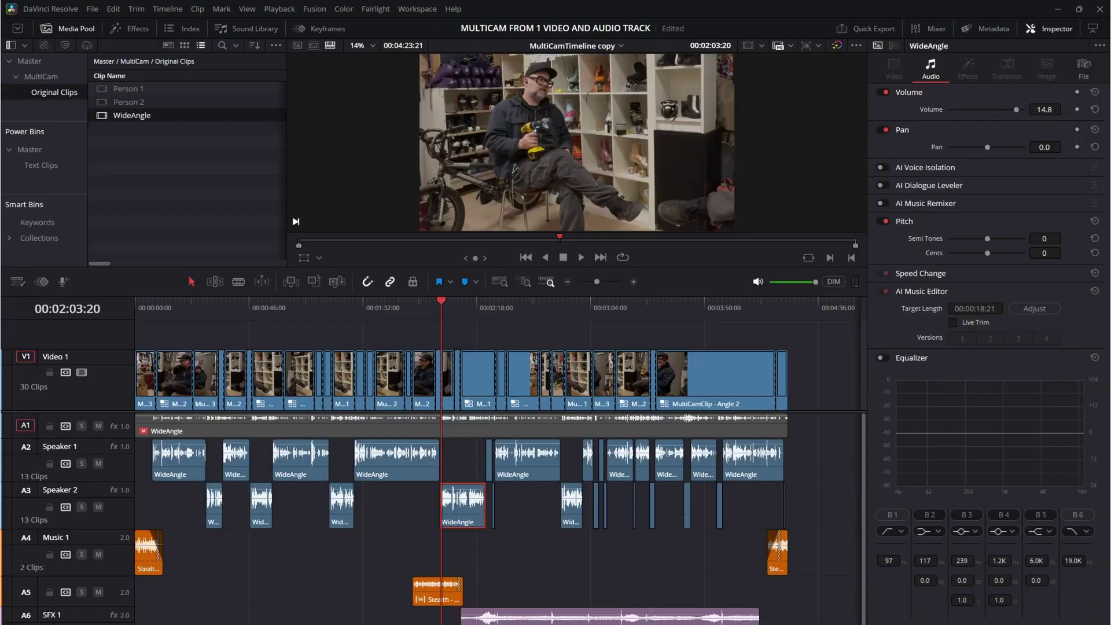